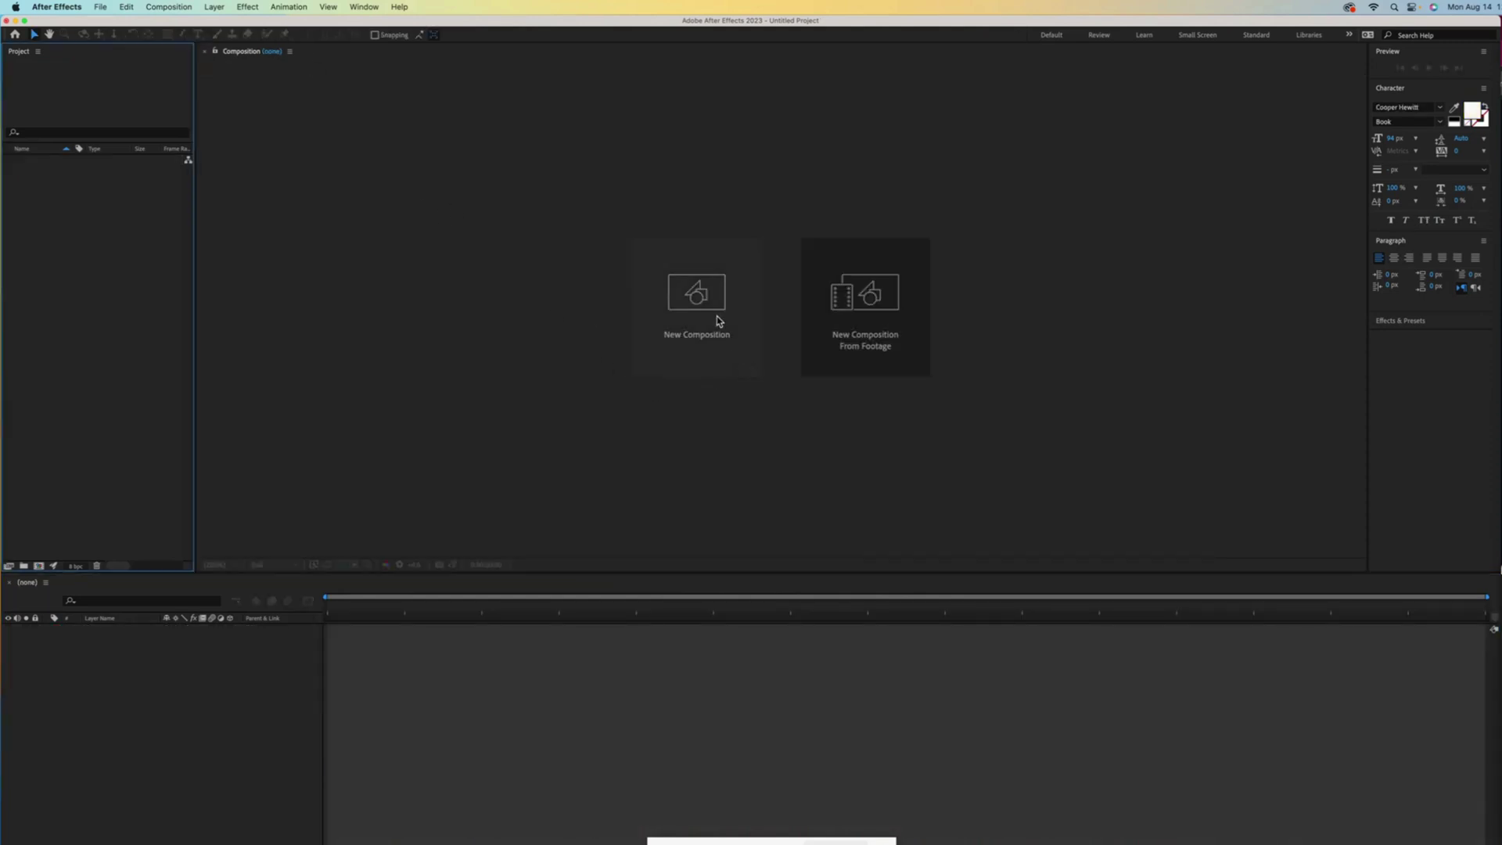
# Step: Create a 20-second 1920×1080 green composition and type a 'transform + position' text layer
pyautogui.click(708, 309)
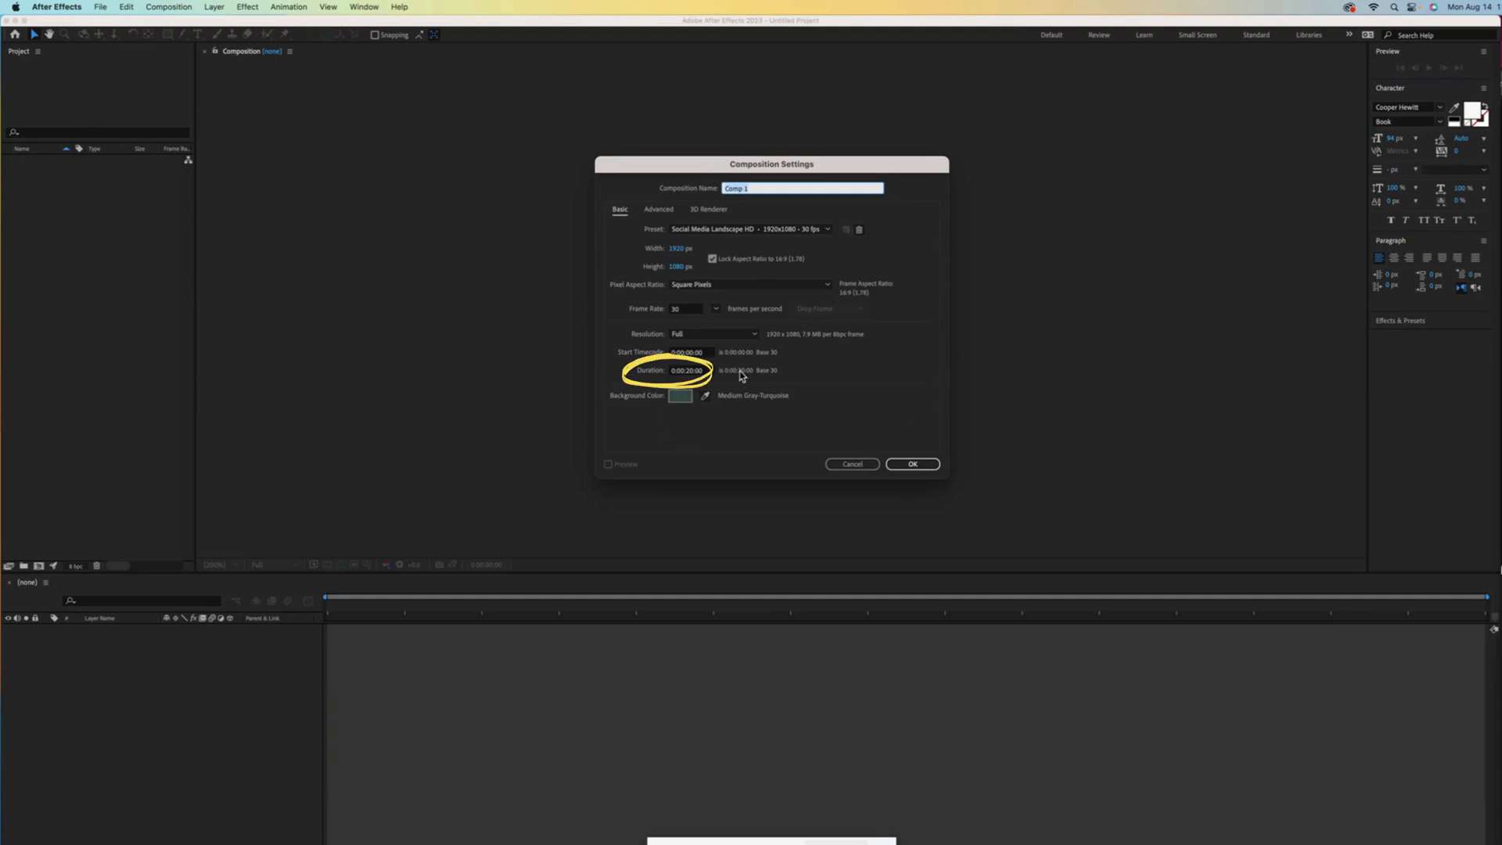
pyautogui.click(930, 462)
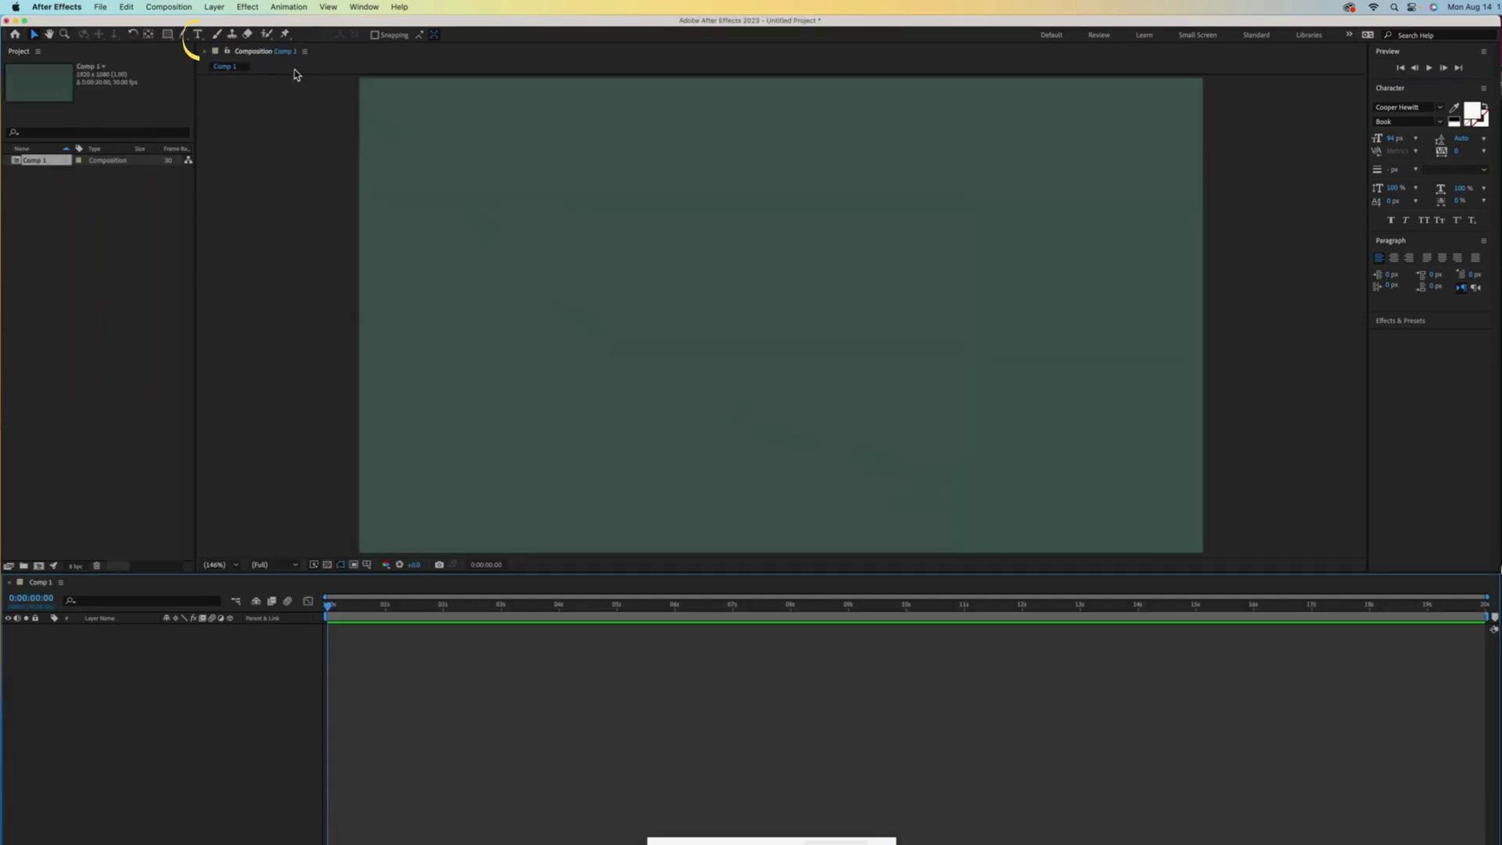
pyautogui.click(198, 36)
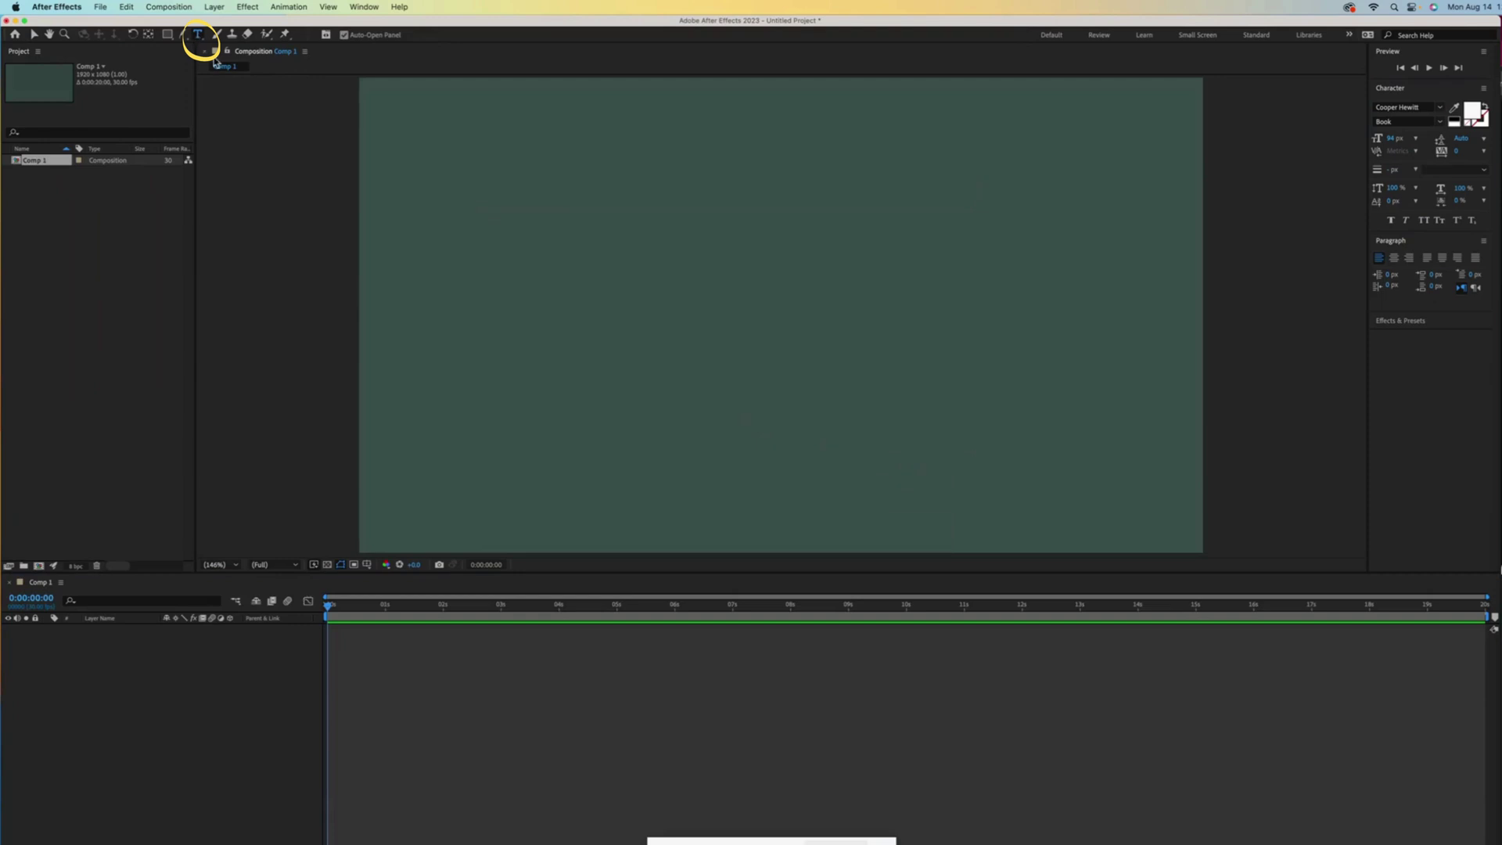
pyautogui.click(522, 226)
pyautogui.write('transform + position')
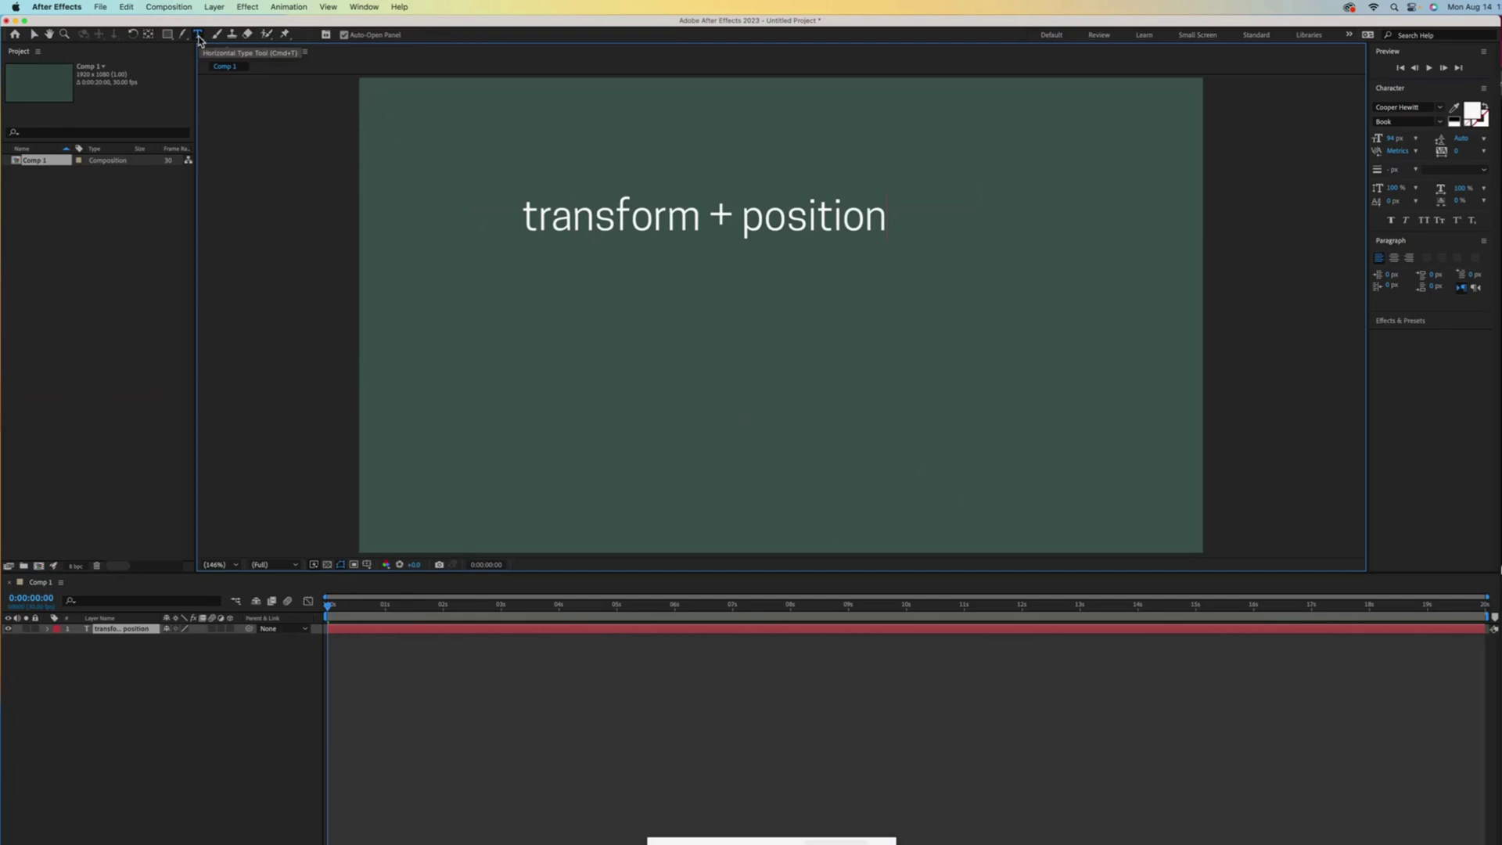
# Step: Keyframe the title's Position at 0 s, then move it lower-right toward centre at 2 s
pyautogui.click(34, 36)
pyautogui.click(34, 35)
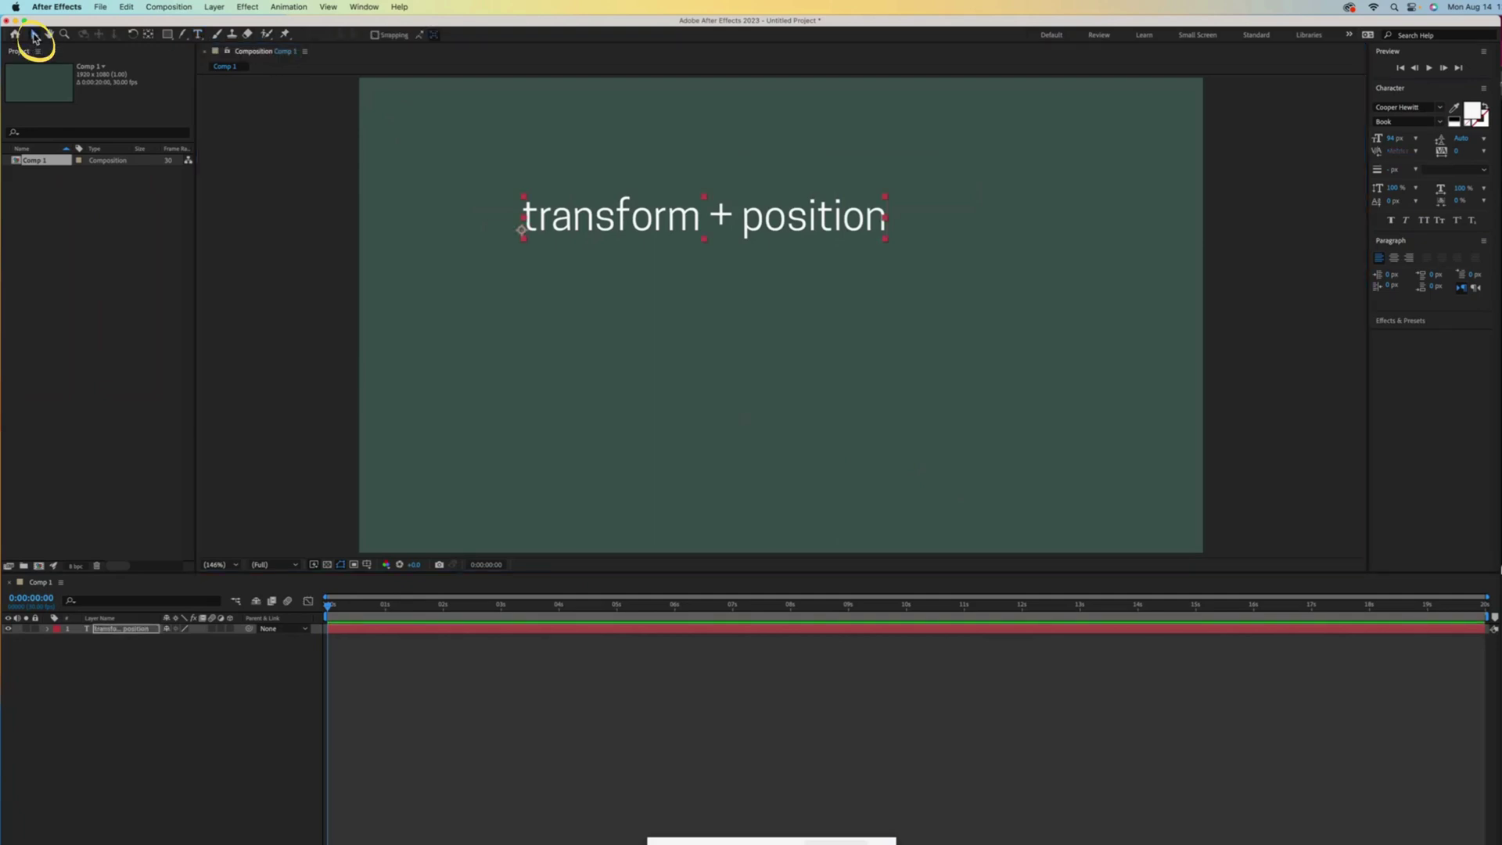
pyautogui.click(48, 629)
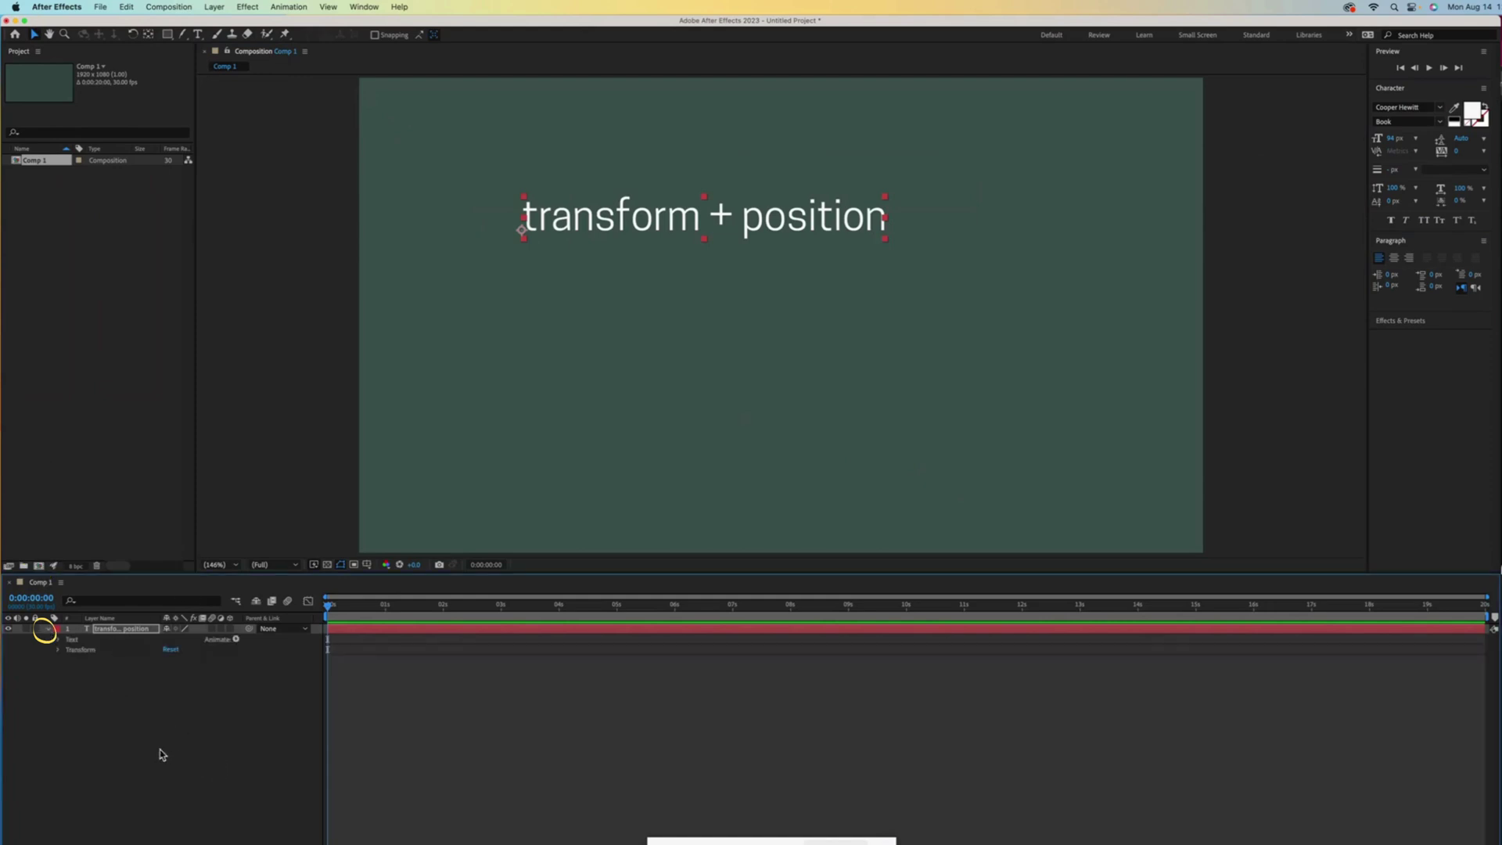
pyautogui.click(57, 651)
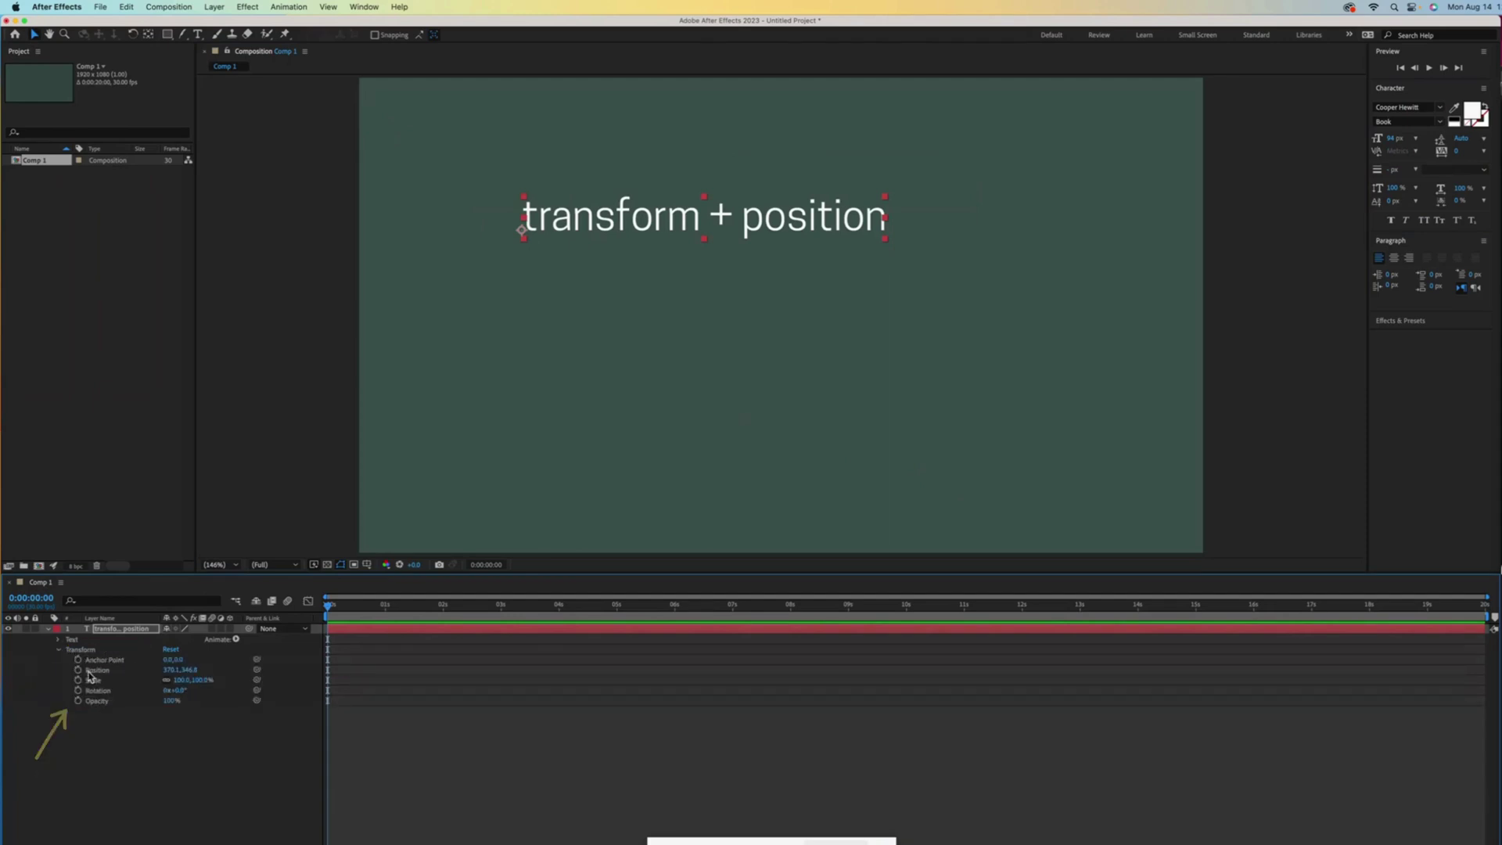
pyautogui.click(78, 670)
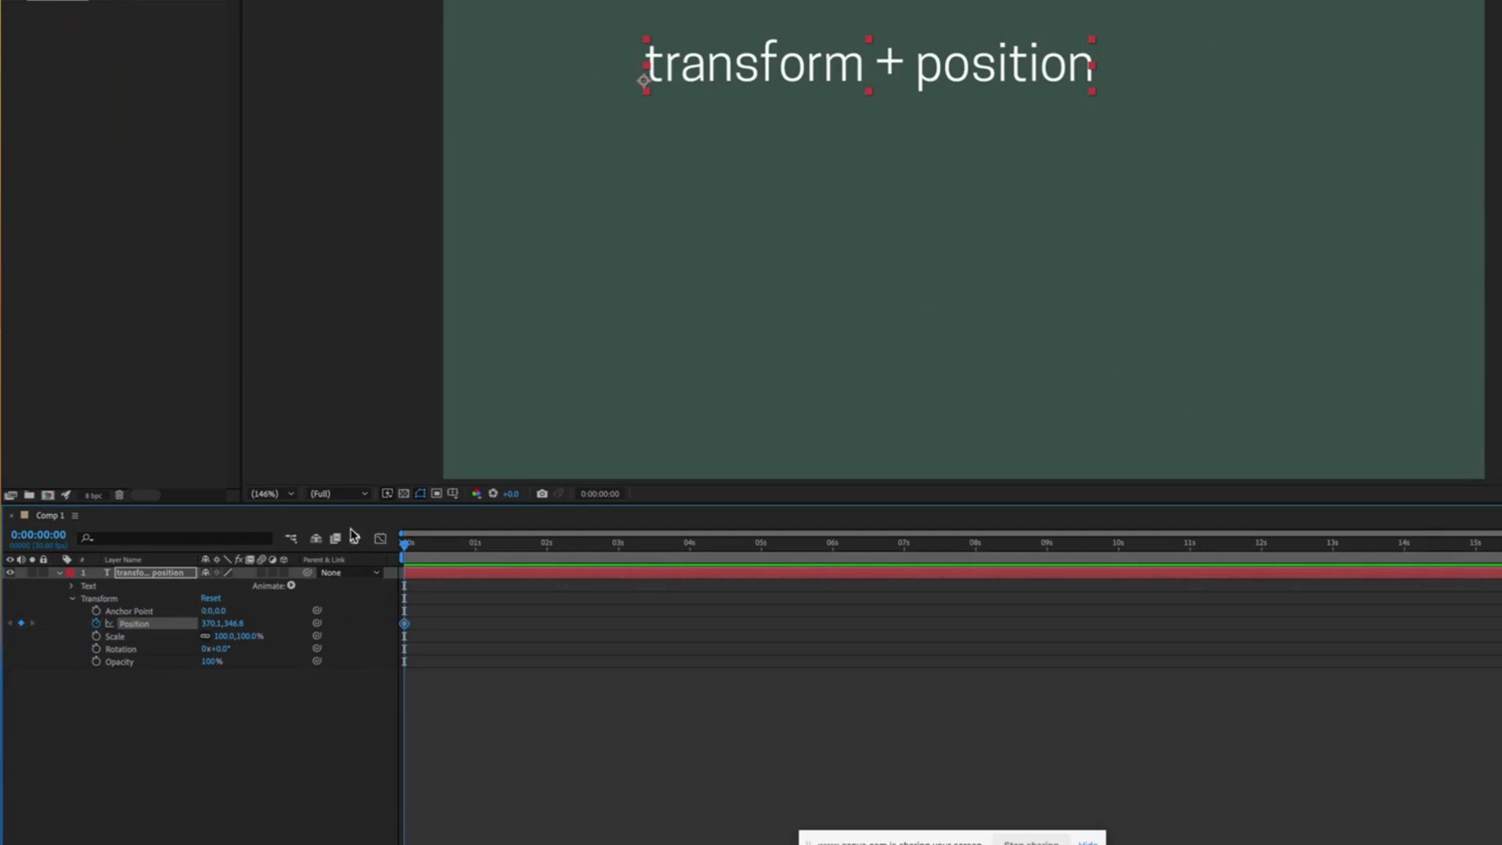
pyautogui.moveTo(405, 545); pyautogui.dragTo(546, 552)
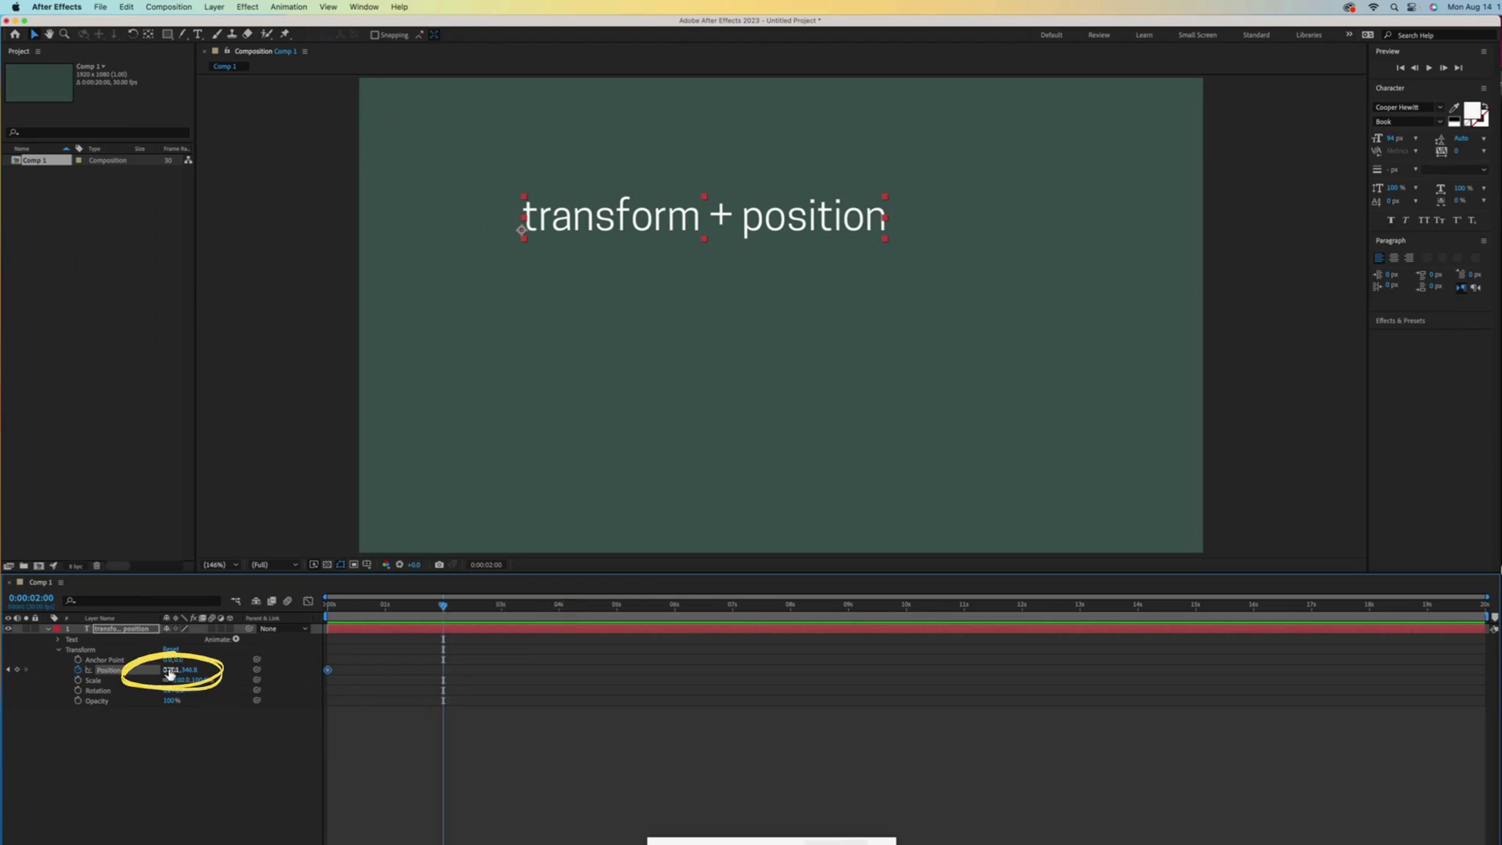
pyautogui.moveTo(168, 669); pyautogui.dragTo(229, 673)
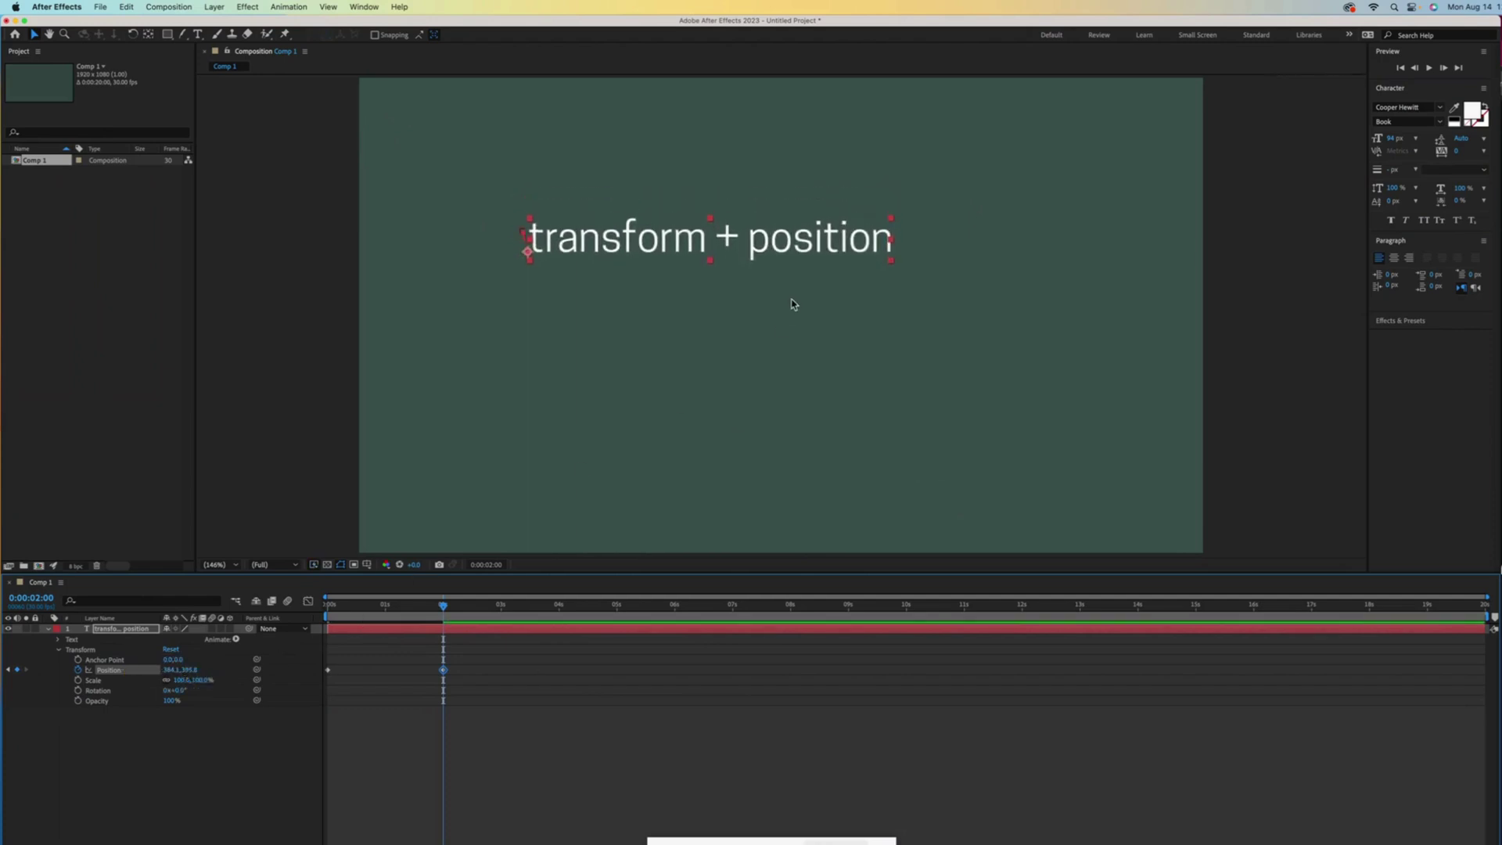
pyautogui.moveTo(811, 247); pyautogui.dragTo(903, 306)
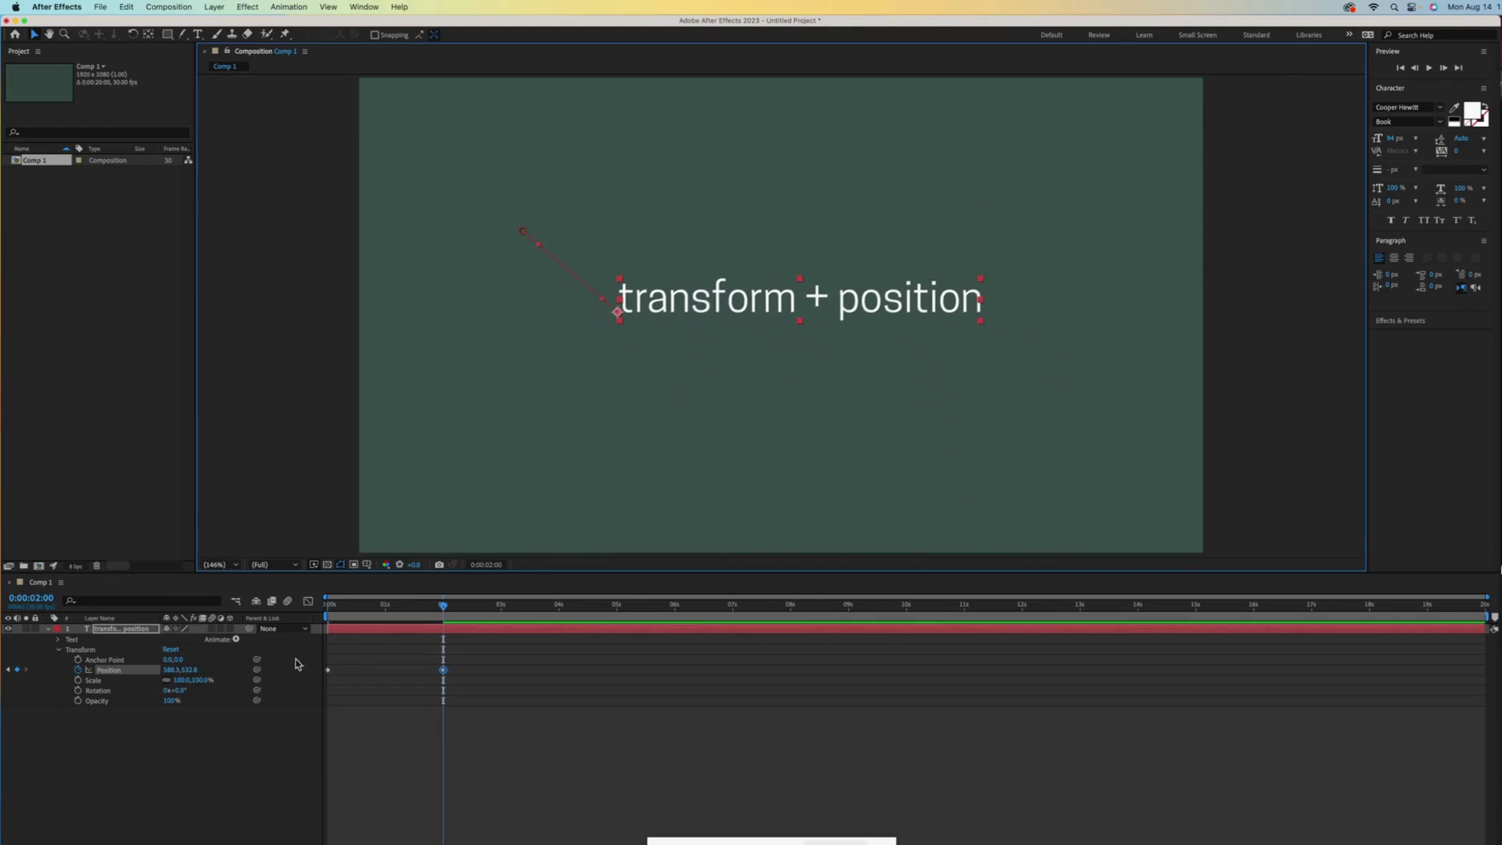
# Step: Return to the start and preview the position slide
pyautogui.moveTo(444, 611); pyautogui.dragTo(266, 625)
pyautogui.press('space')
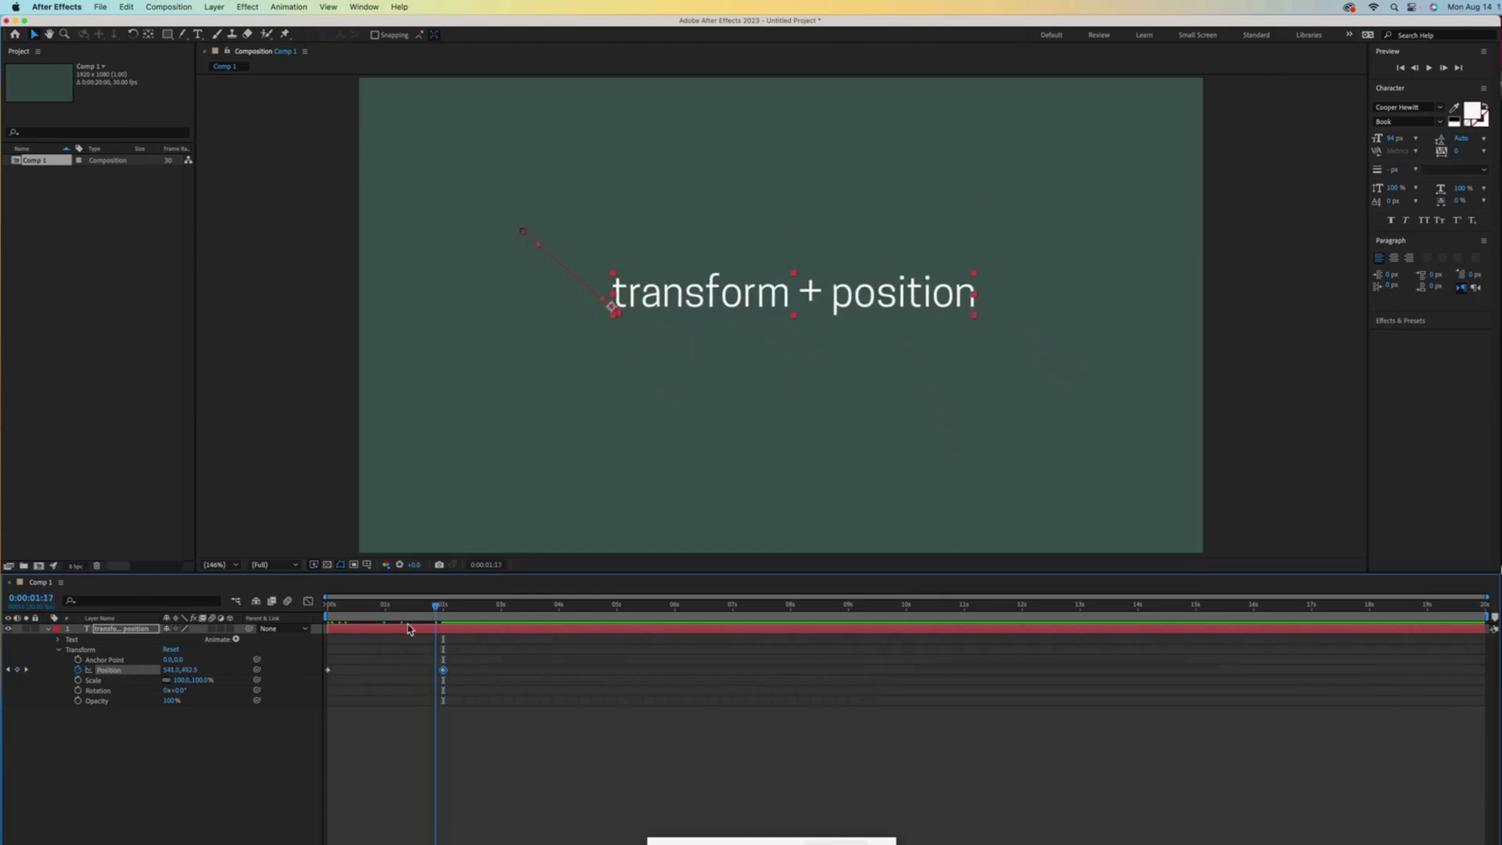
pyautogui.press('space')
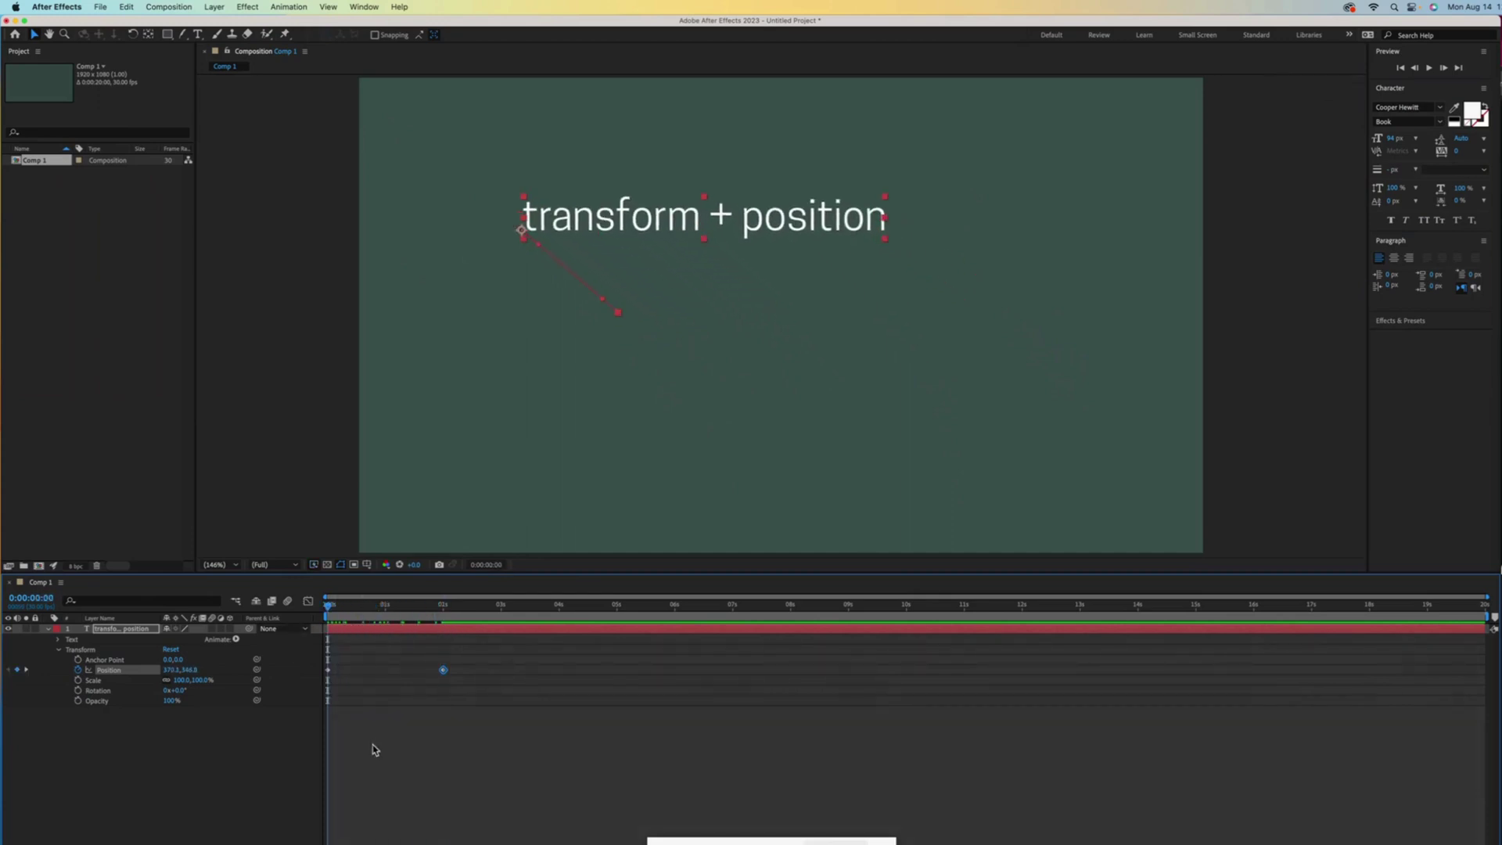
pyautogui.press('space')
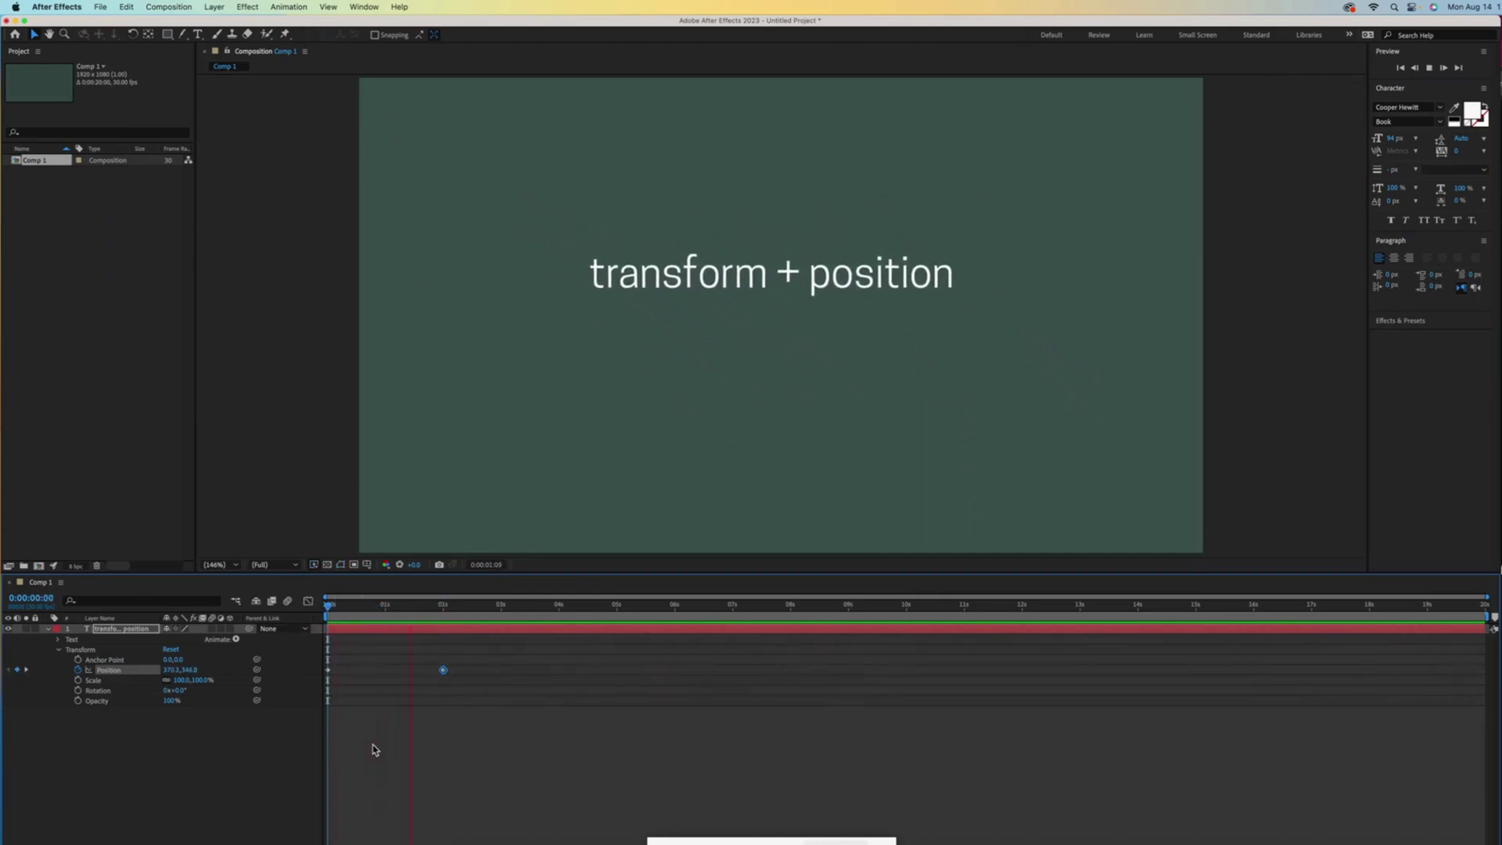
# Step: Stop playback and add a 'transform + scale' text layer at upper left
pyautogui.click(374, 749)
pyautogui.click(200, 36)
pyautogui.click(446, 180)
pyautogui.write('transform + scale')
pyautogui.click(48, 630)
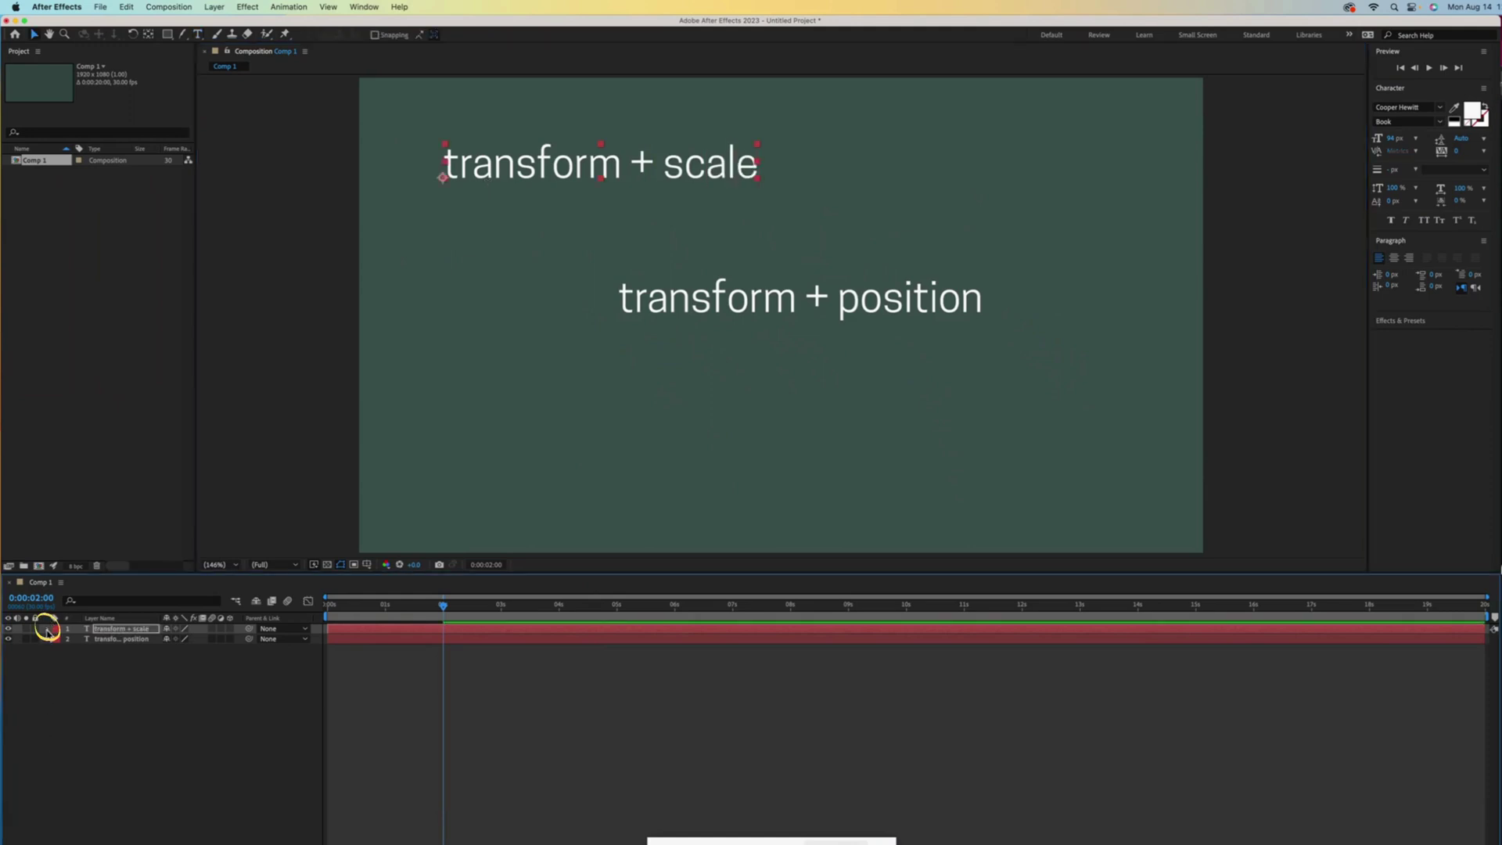
# Step: Keyframe Scale at 100% at 2 s, growing to 184% at 4 s
pyautogui.click(47, 629)
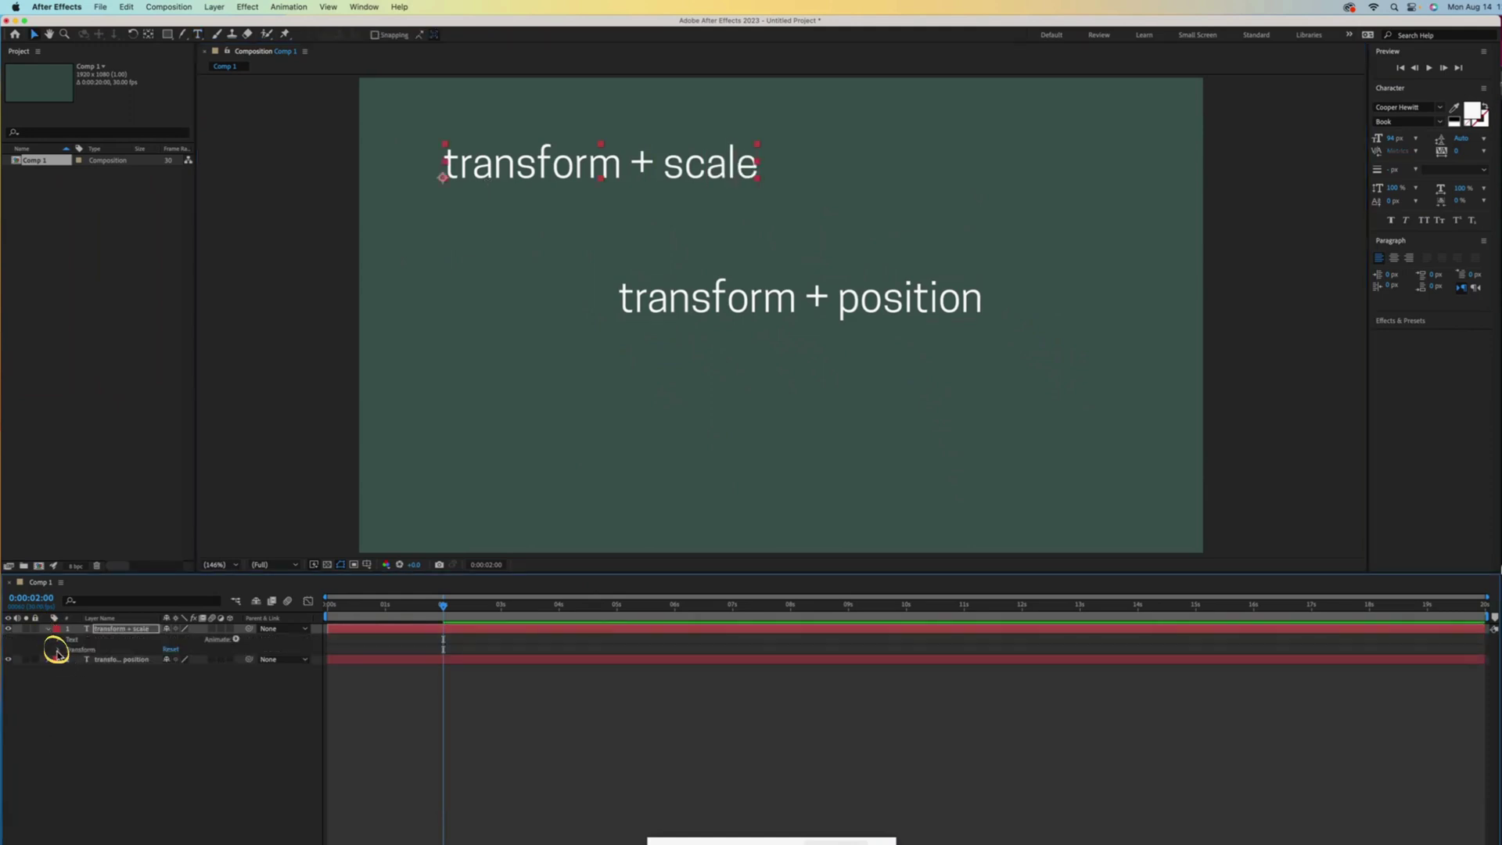
pyautogui.click(57, 649)
pyautogui.click(77, 679)
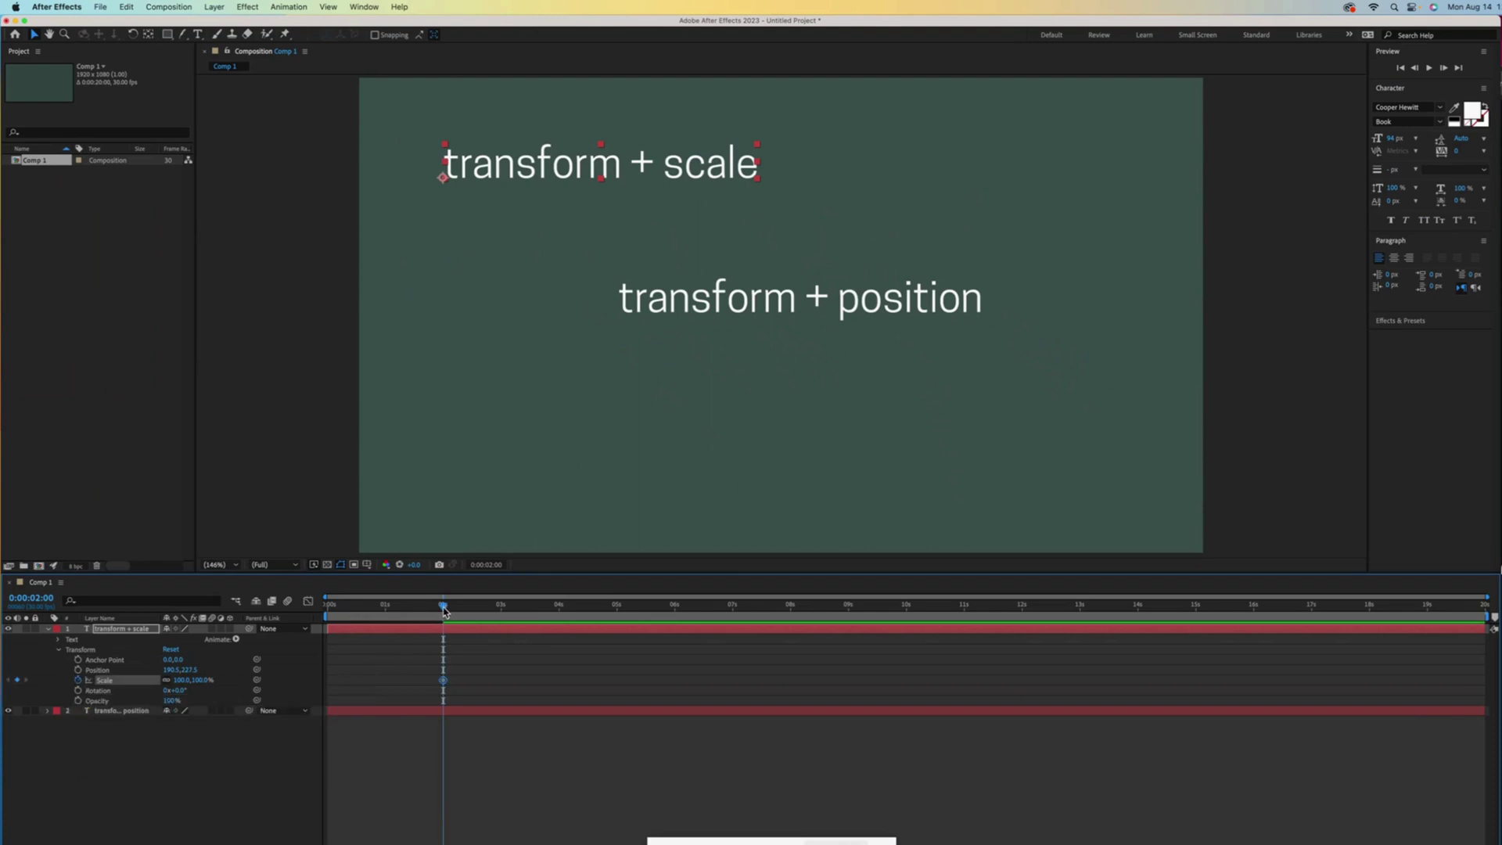
pyautogui.moveTo(445, 611); pyautogui.dragTo(561, 616)
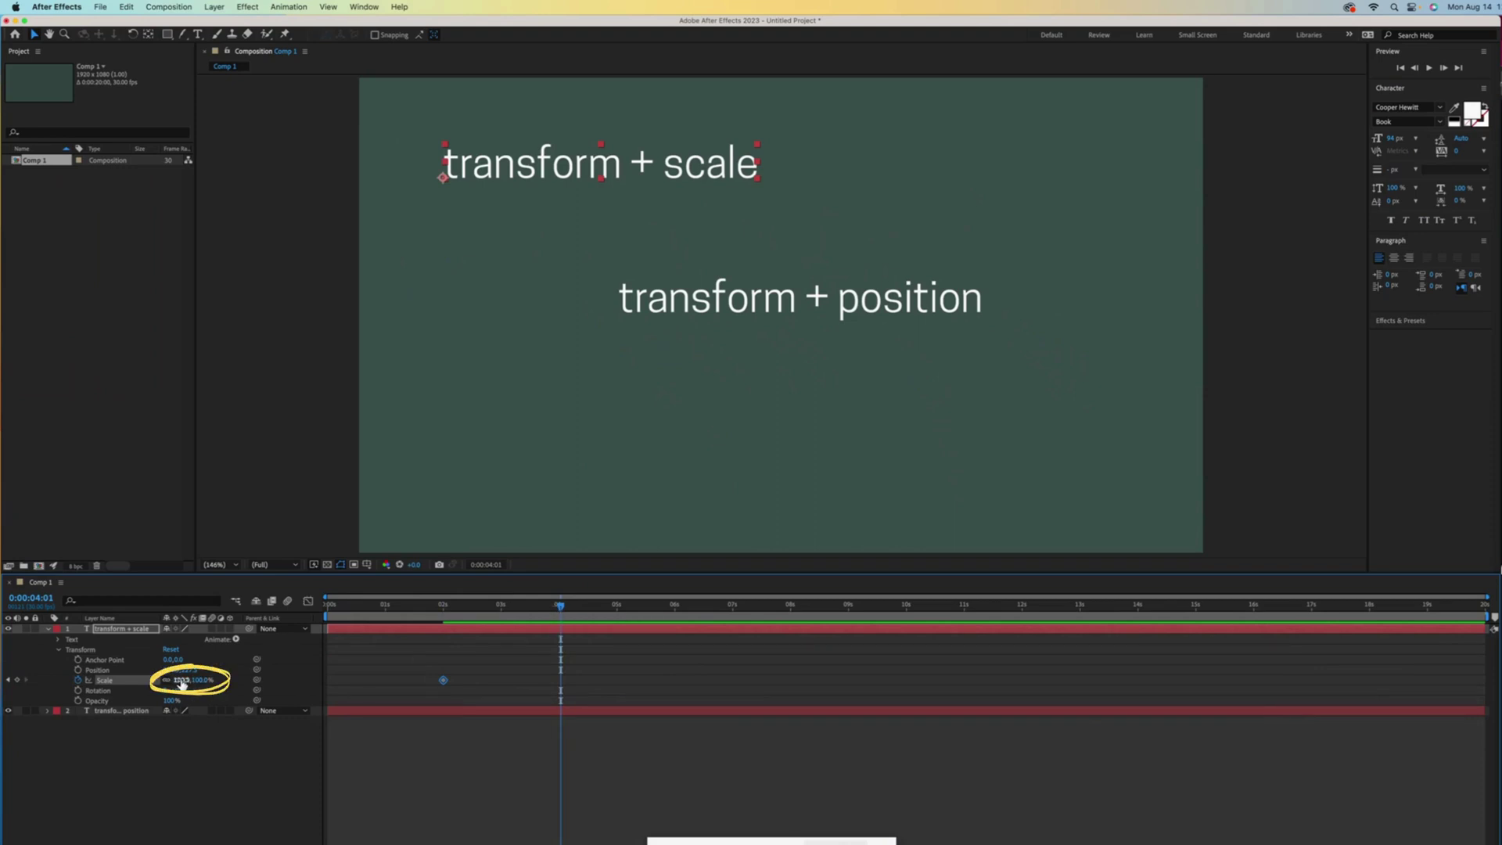
pyautogui.moveTo(181, 682); pyautogui.dragTo(237, 686)
pyautogui.moveTo(560, 605)
pyautogui.mouseDown()
pyautogui.moveTo(443, 611)
pyautogui.moveTo(560, 613)
pyautogui.mouseUp()
# Step: Trim the position title to 0–2 s and the scale title to 2–4 s, then preview
pyautogui.click(471, 814)
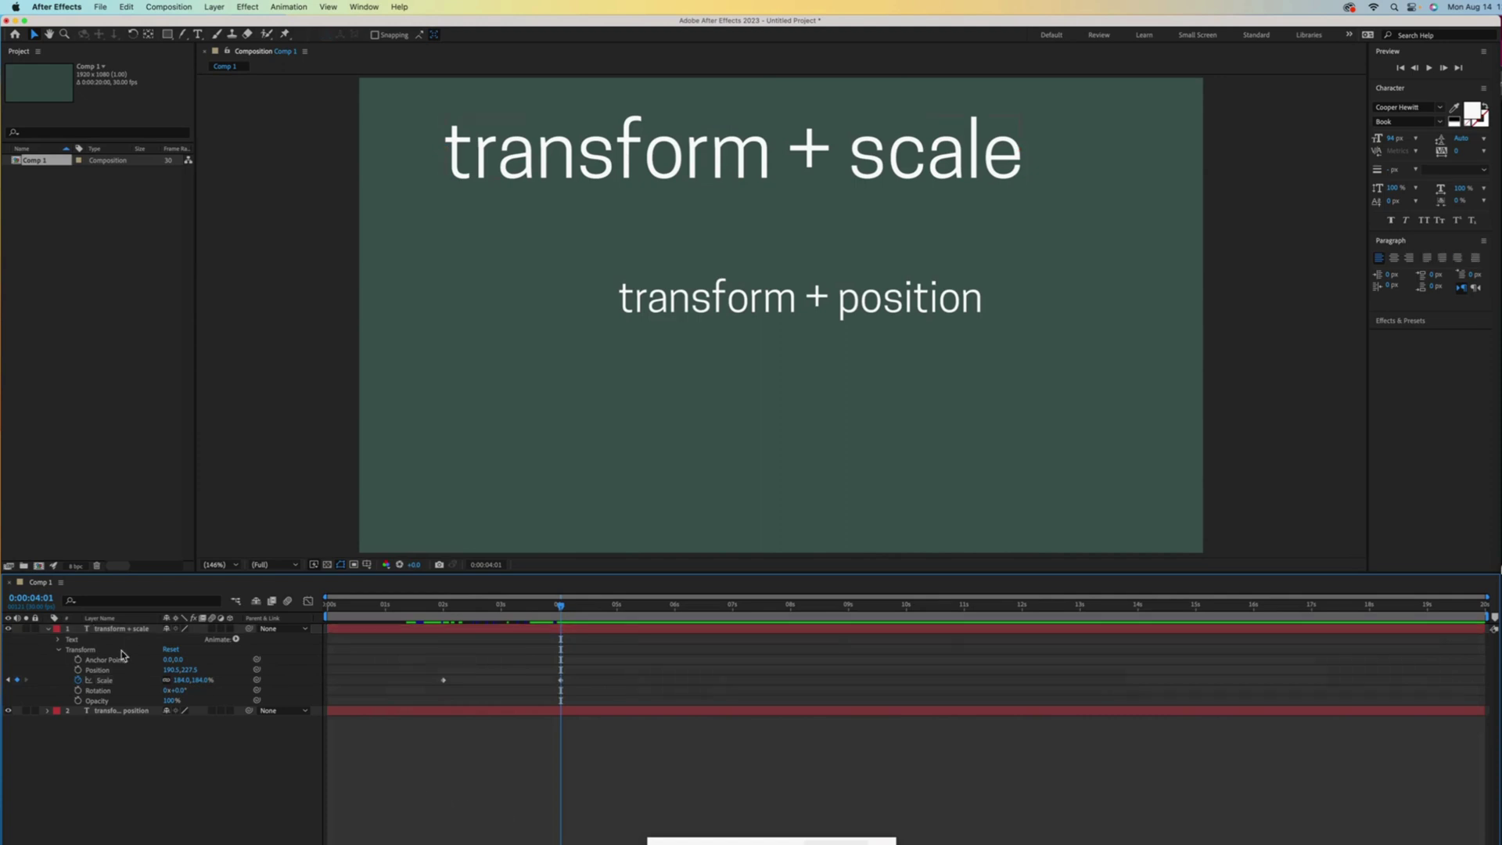
pyautogui.click(48, 629)
pyautogui.moveTo(1484, 638); pyautogui.dragTo(442, 637)
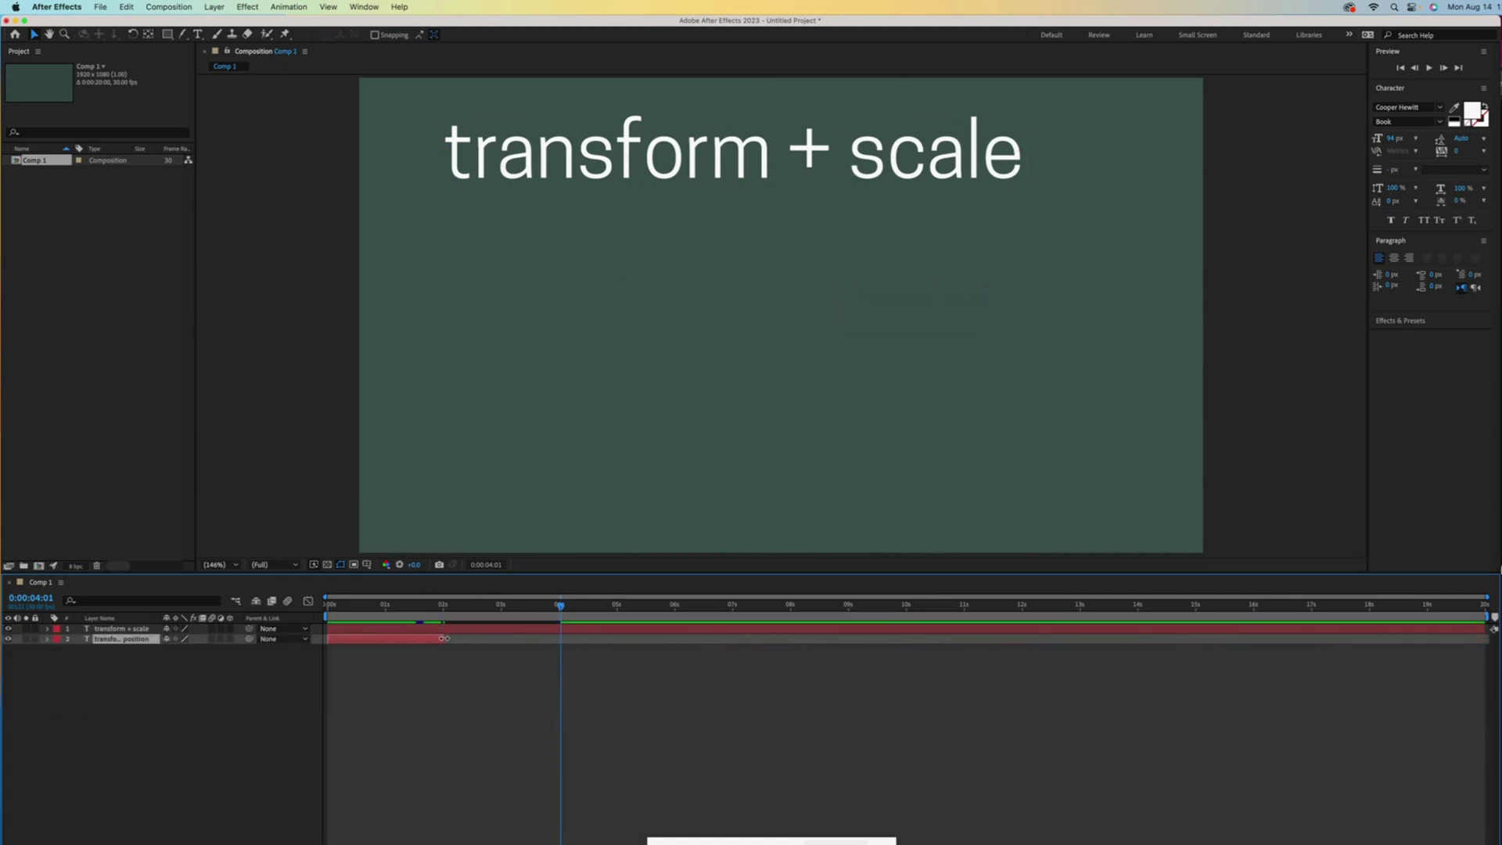
pyautogui.click(357, 630)
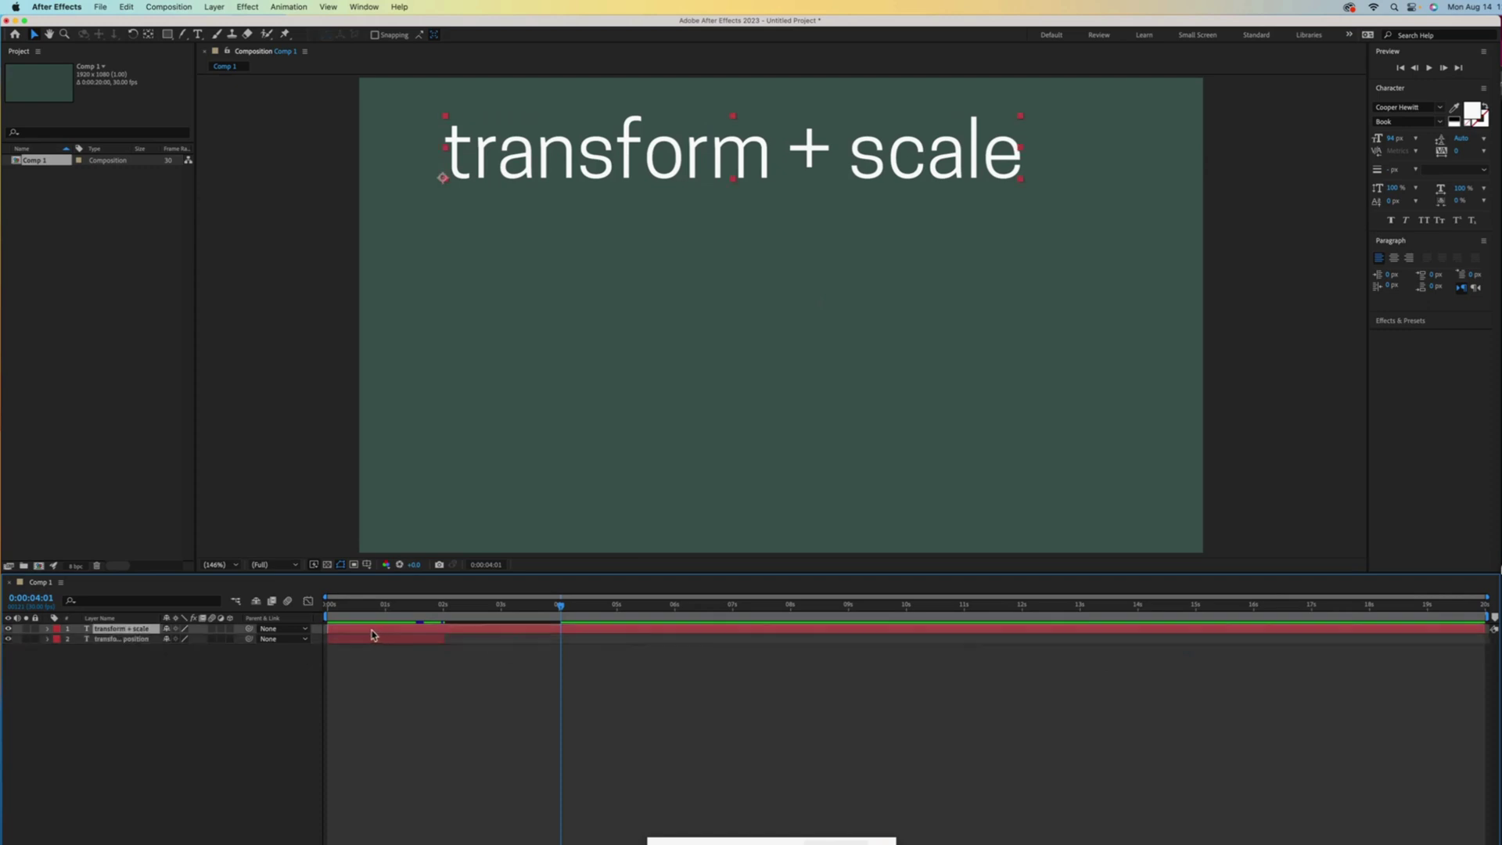
pyautogui.moveTo(322, 629); pyautogui.dragTo(443, 630)
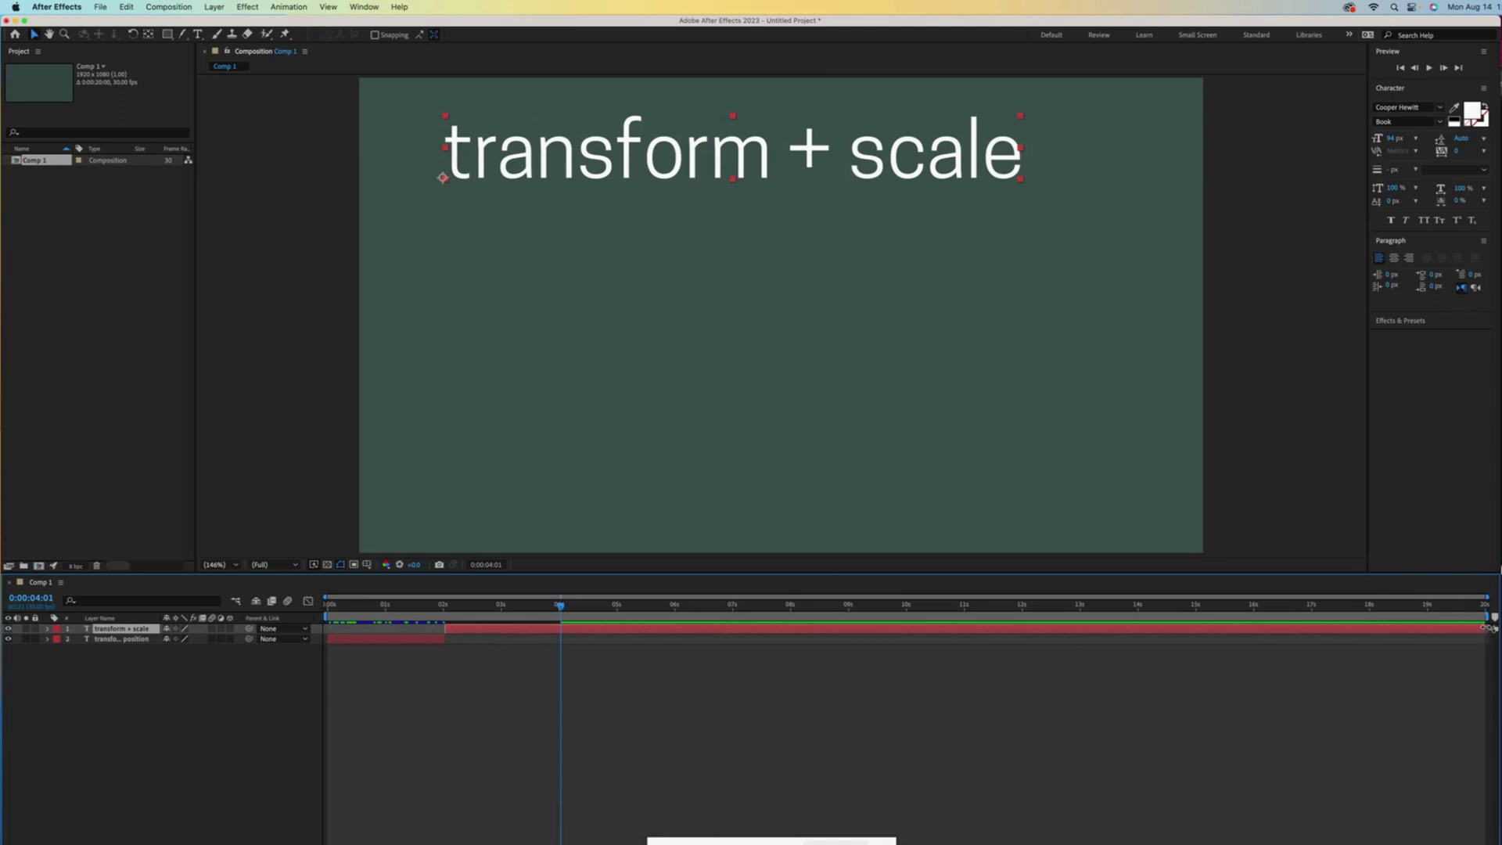
pyautogui.moveTo(1489, 628); pyautogui.dragTo(562, 638)
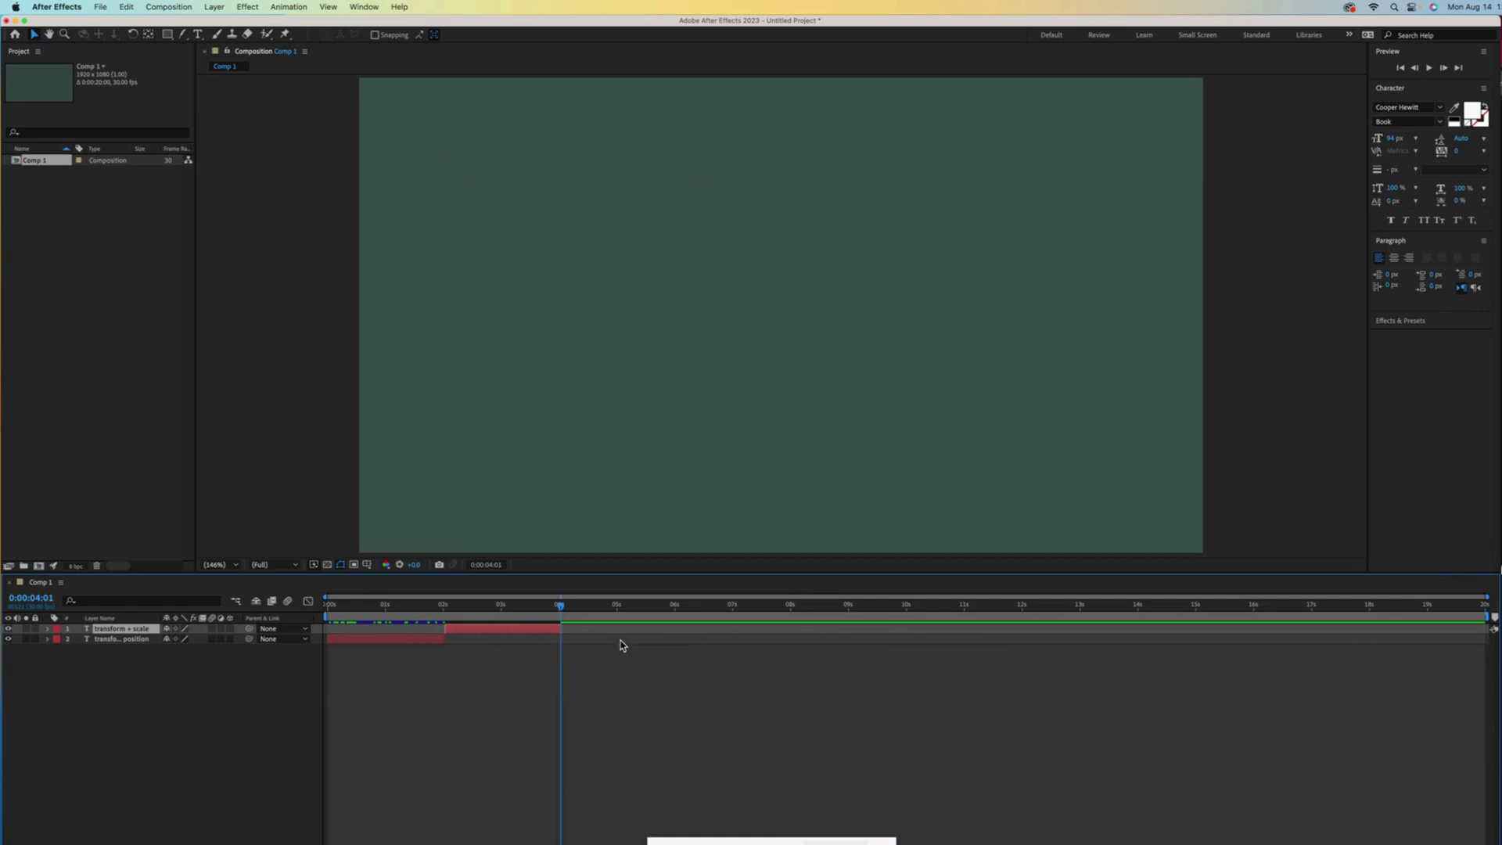
pyautogui.press('space')
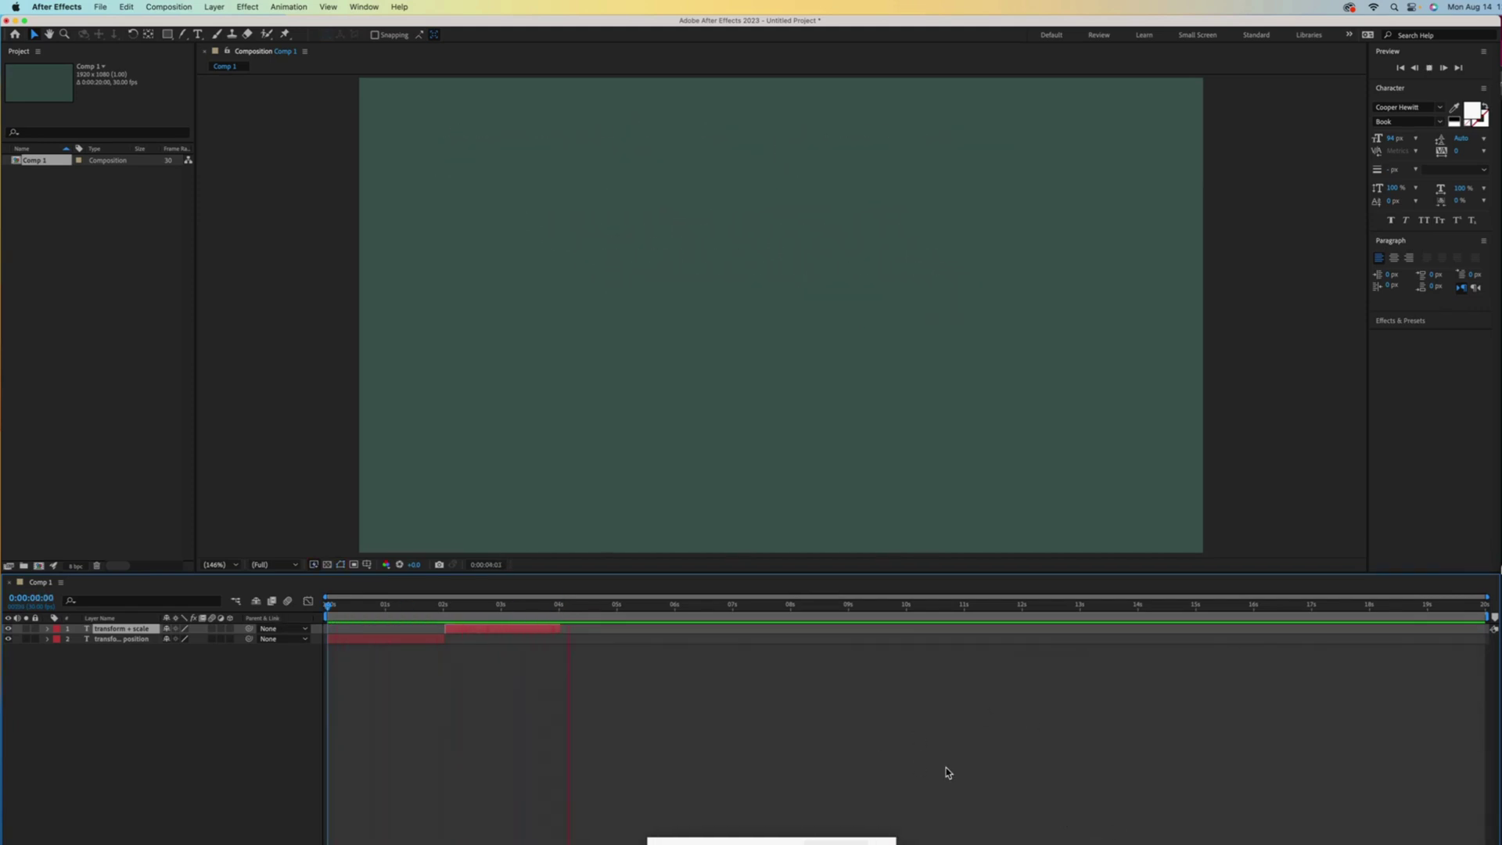
# Step: Stop at 4 s and add a 'transform + opacity' text layer
pyautogui.moveTo(593, 607); pyautogui.dragTo(559, 609)
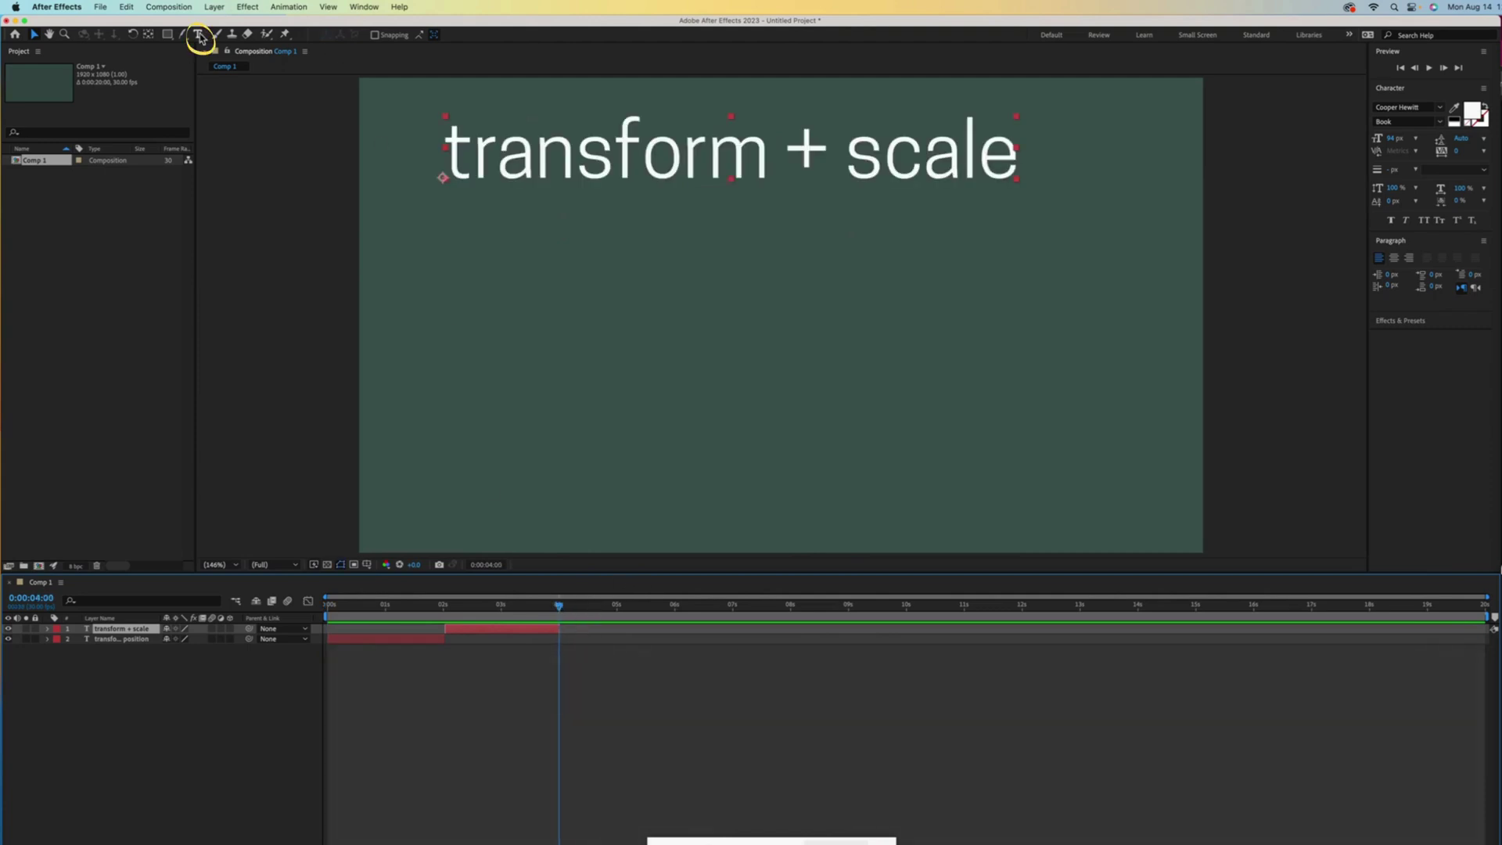
pyautogui.click(483, 414)
pyautogui.write('transform + opacity')
# Step: Keyframe Opacity 100% at 4 s fading to 13% at 6 s, starting the layer at 4 s
pyautogui.click(46, 628)
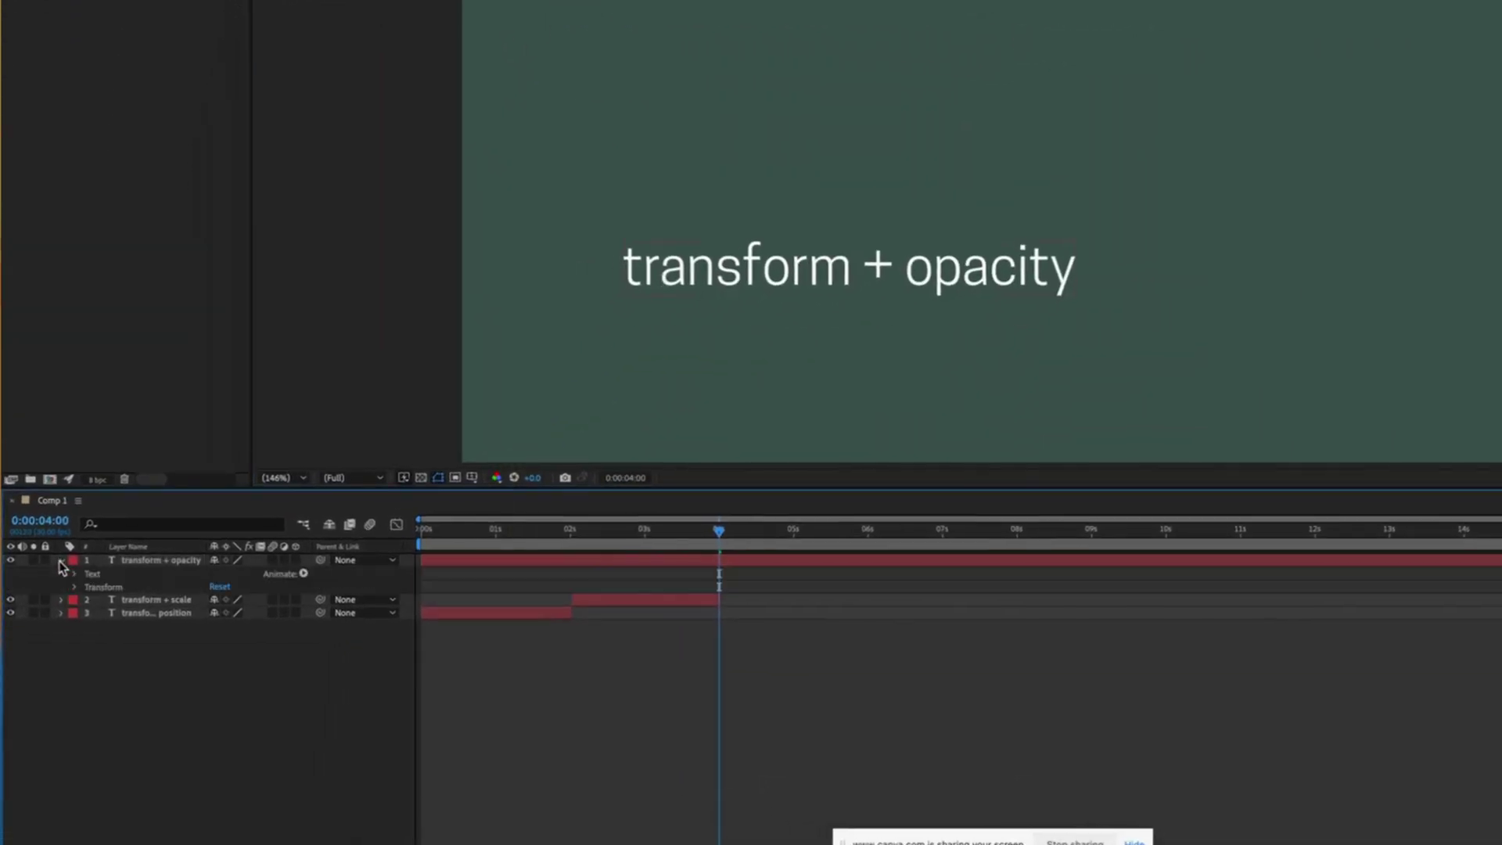
pyautogui.click(75, 588)
pyautogui.click(100, 653)
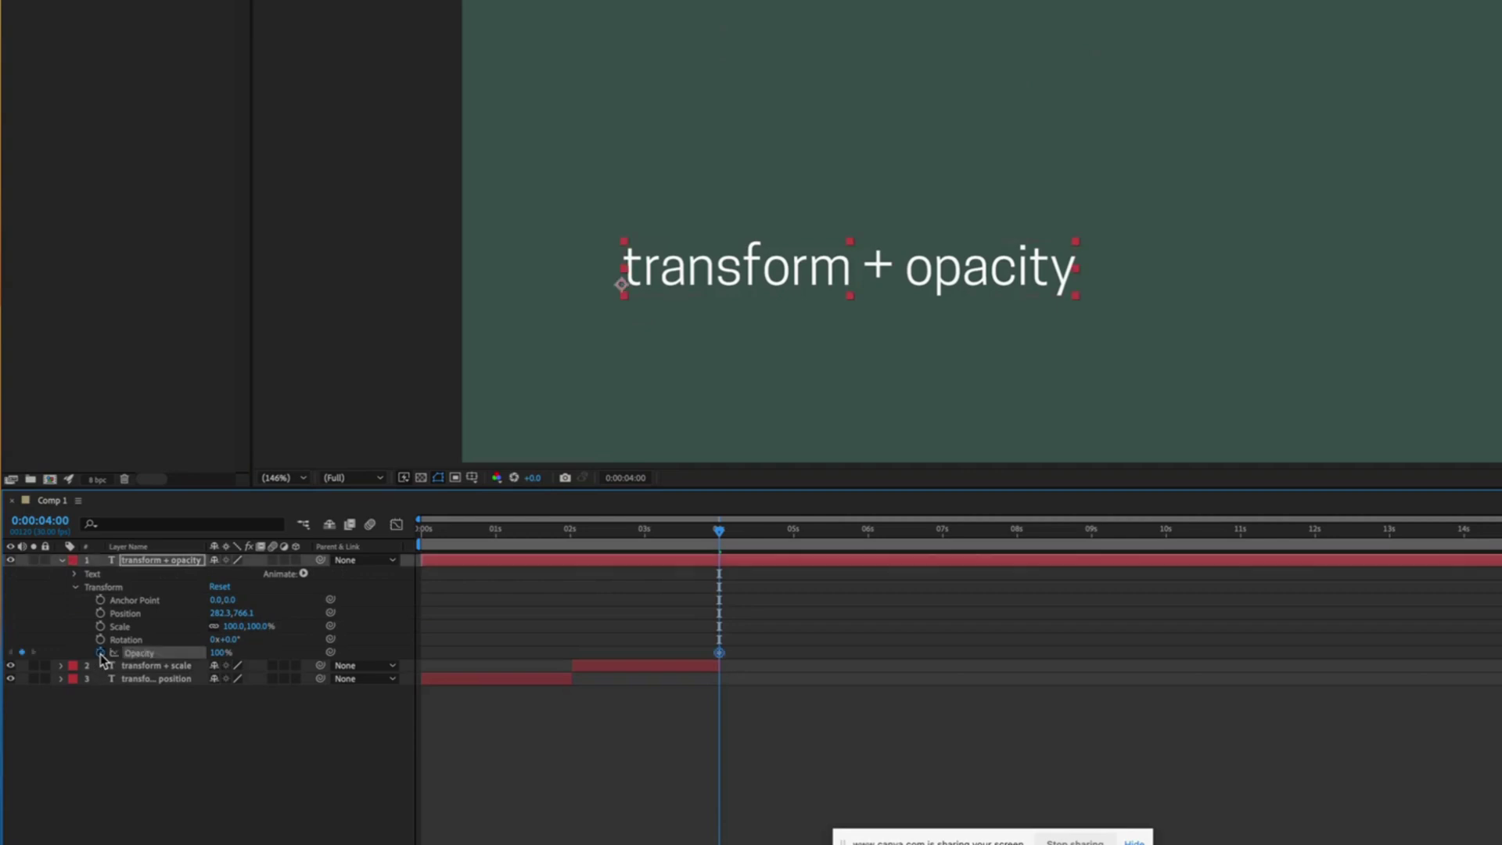
pyautogui.moveTo(719, 530); pyautogui.dragTo(870, 539)
pyautogui.hotkey('alt', 'shift', 't')
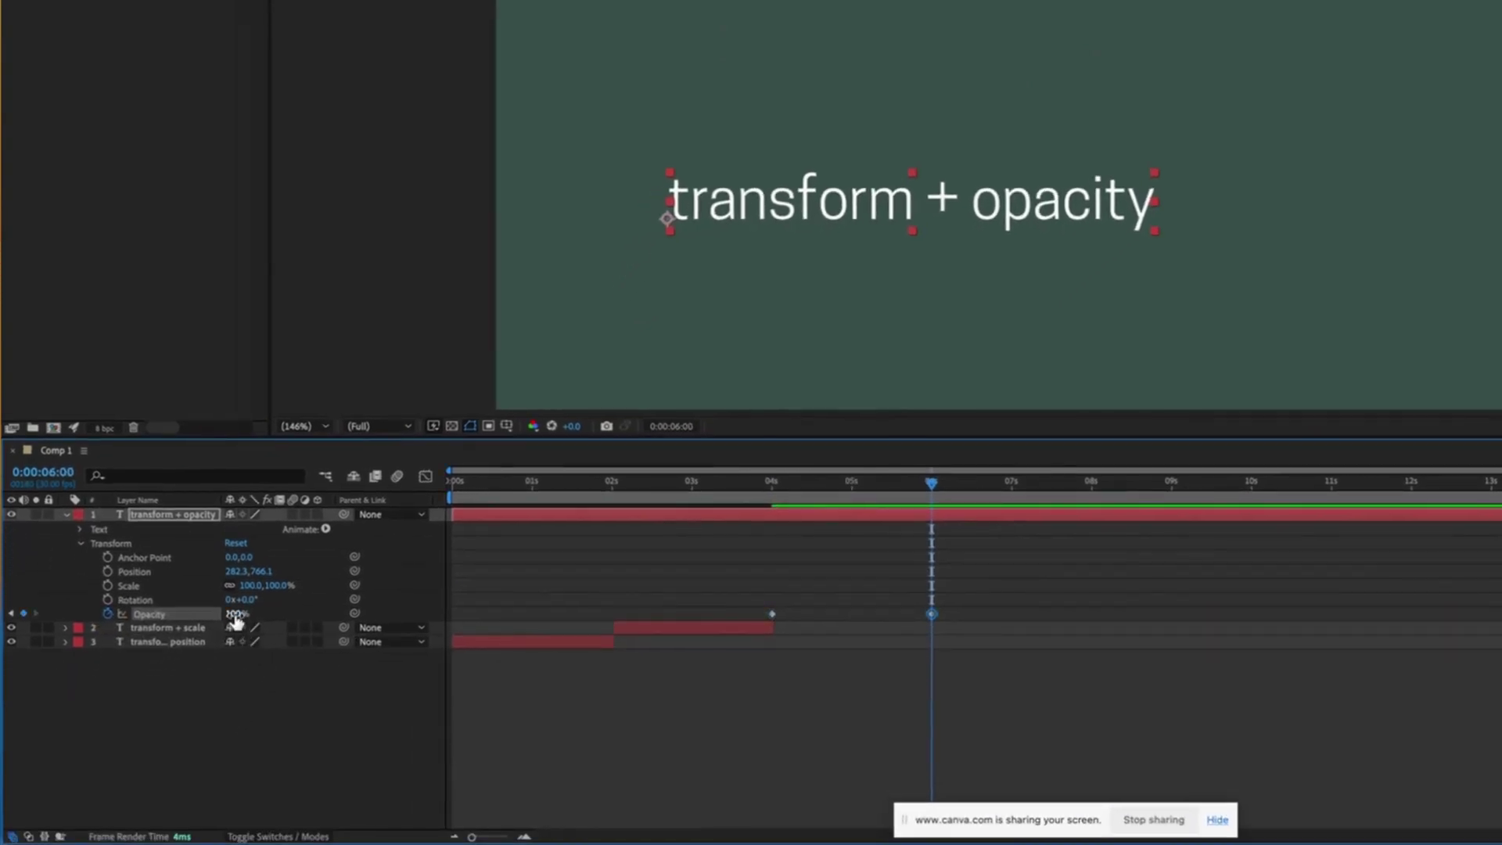
pyautogui.moveTo(234, 621)
pyautogui.mouseDown()
pyautogui.moveTo(168, 622)
pyautogui.moveTo(184, 622)
pyautogui.mouseUp()
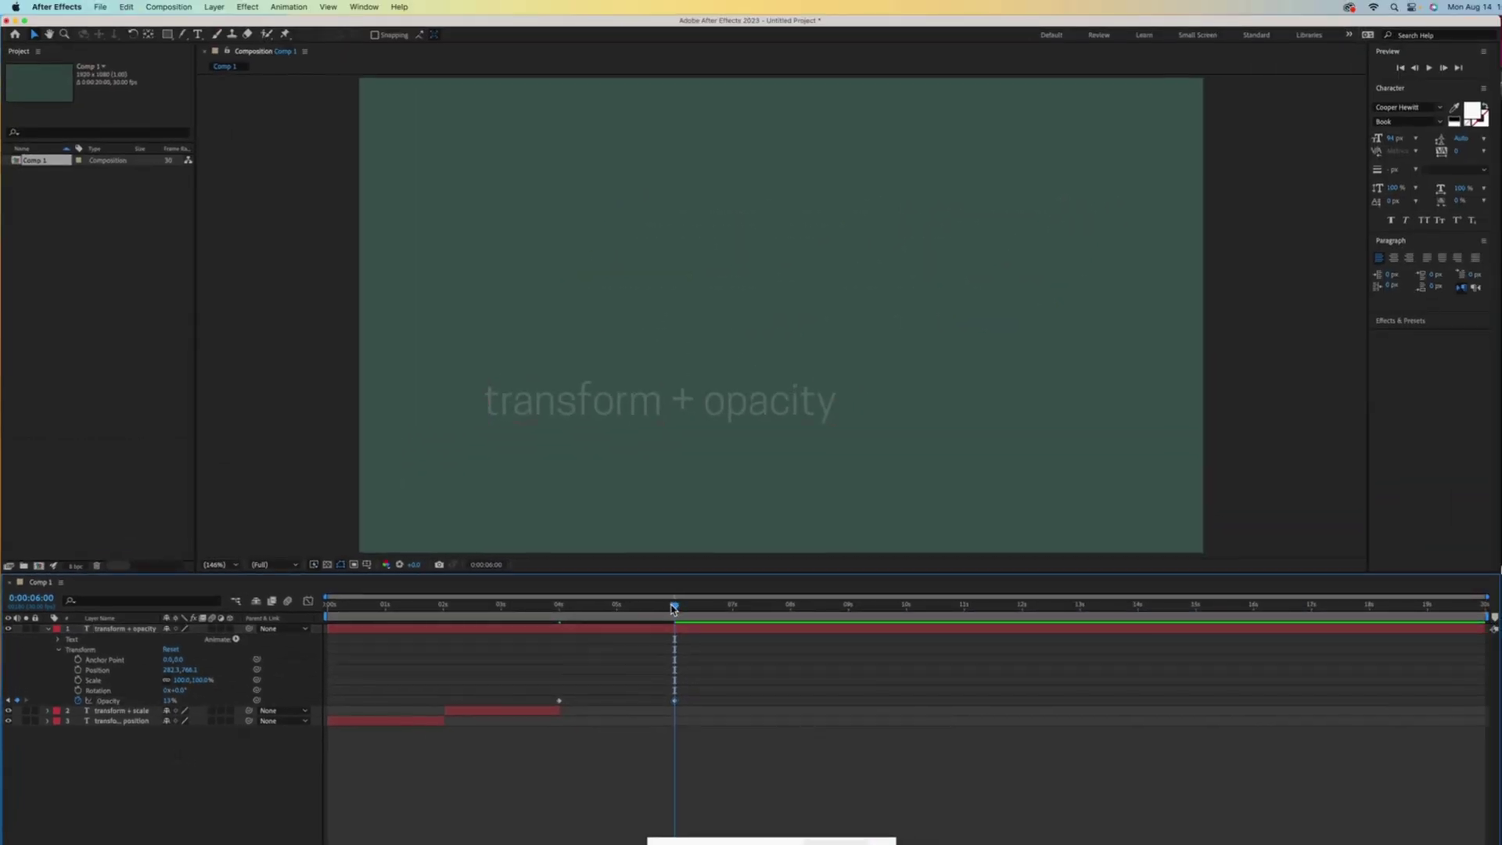
pyautogui.moveTo(673, 609); pyautogui.dragTo(645, 637)
pyautogui.moveTo(331, 633); pyautogui.dragTo(558, 633)
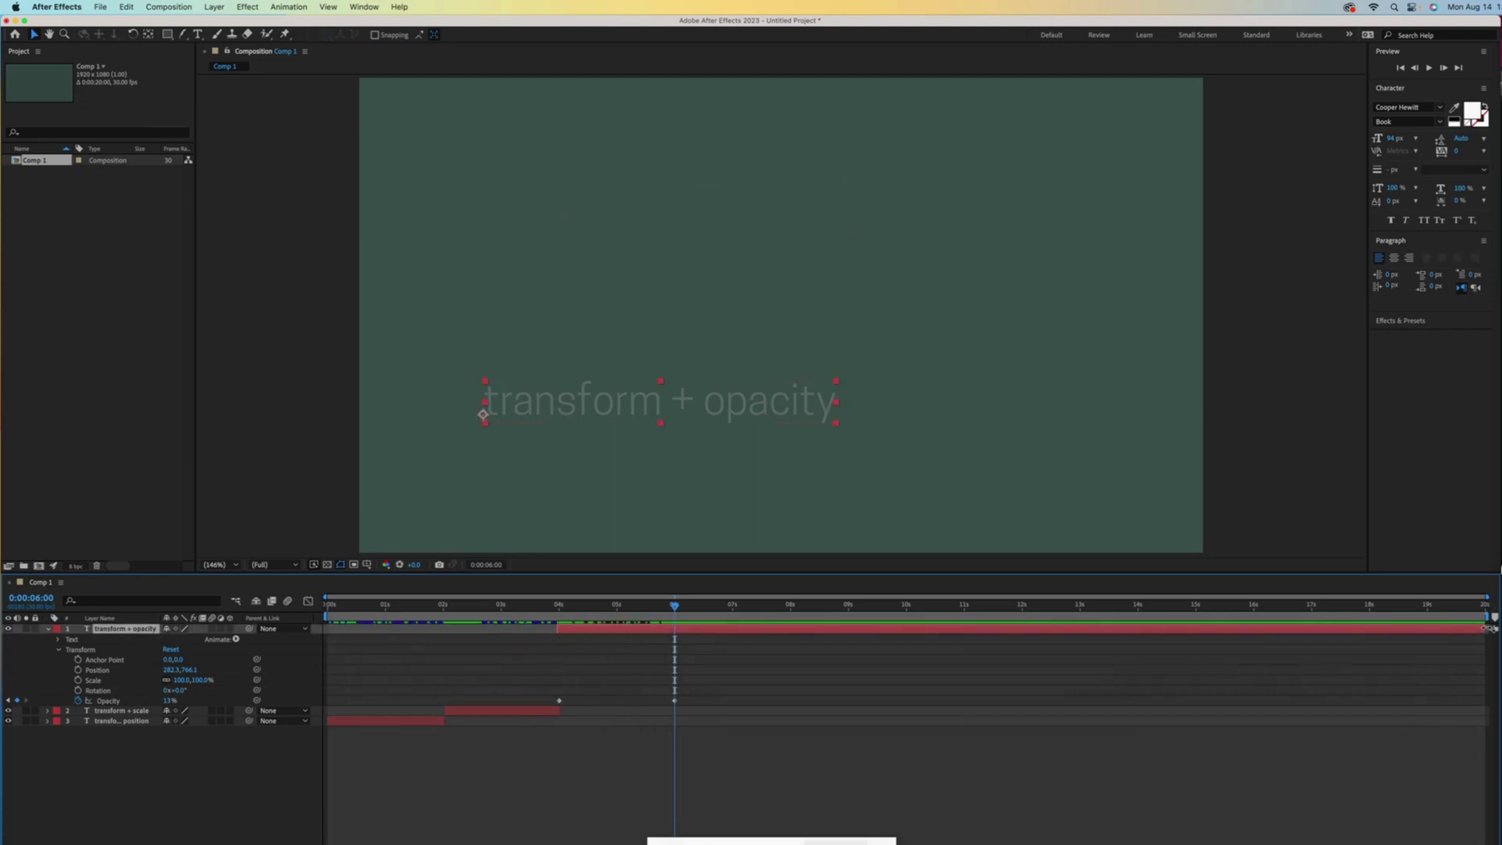
# Step: Shorten the opacity layer's end and add a 'transform + rotation' text layer
pyautogui.moveTo(1490, 628); pyautogui.dragTo(804, 628)
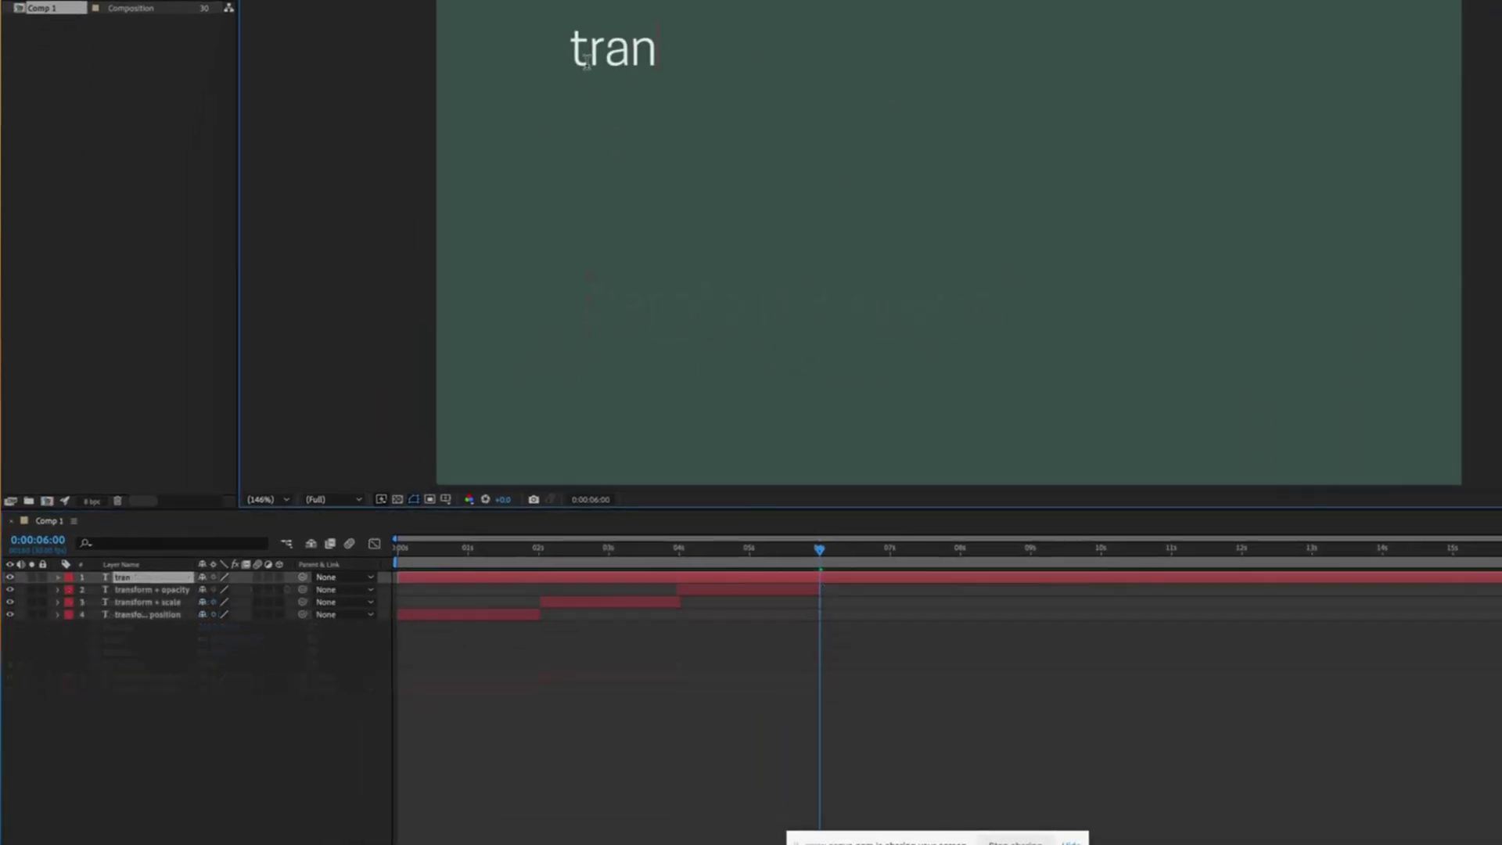
pyautogui.write('sform')
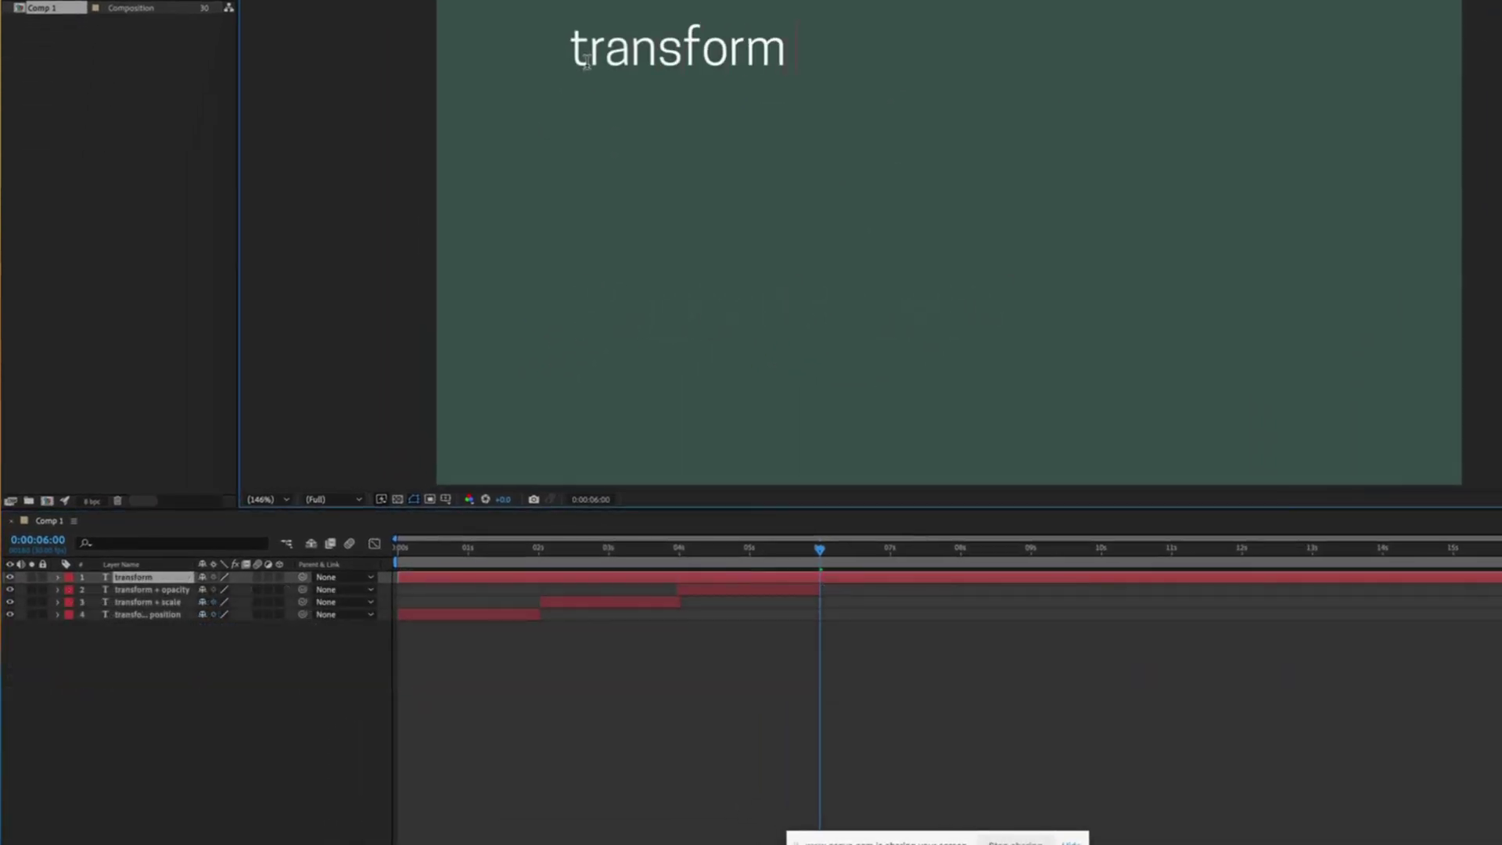
pyautogui.write(' + rotation')
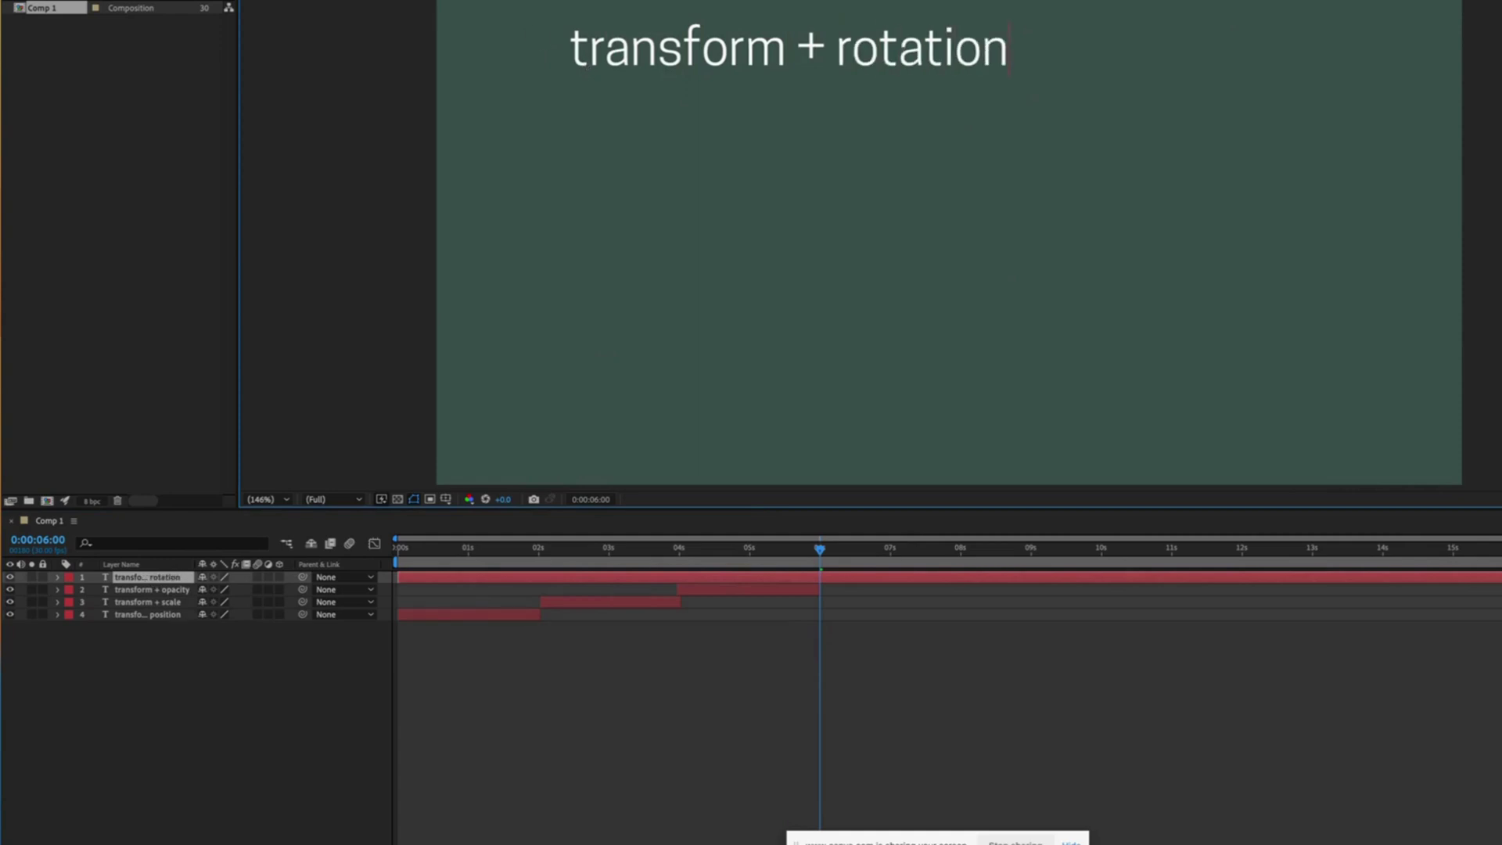
pyautogui.press('Escape')
# Step: Keyframe Rotation at 6 s and set exactly 1x+0.0° at about 8 s
pyautogui.click(57, 578)
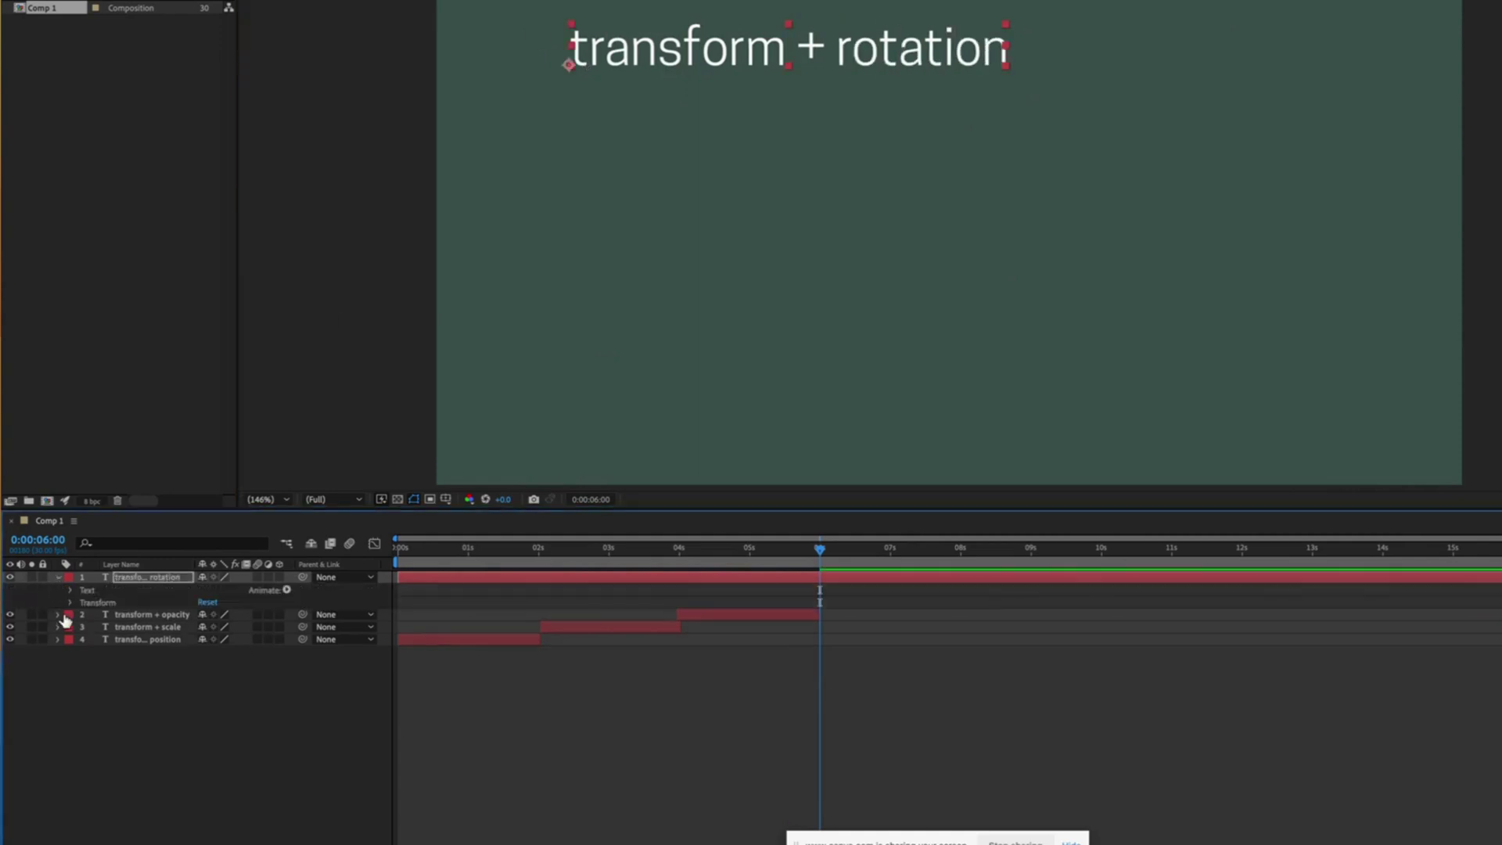
pyautogui.click(70, 603)
pyautogui.click(94, 652)
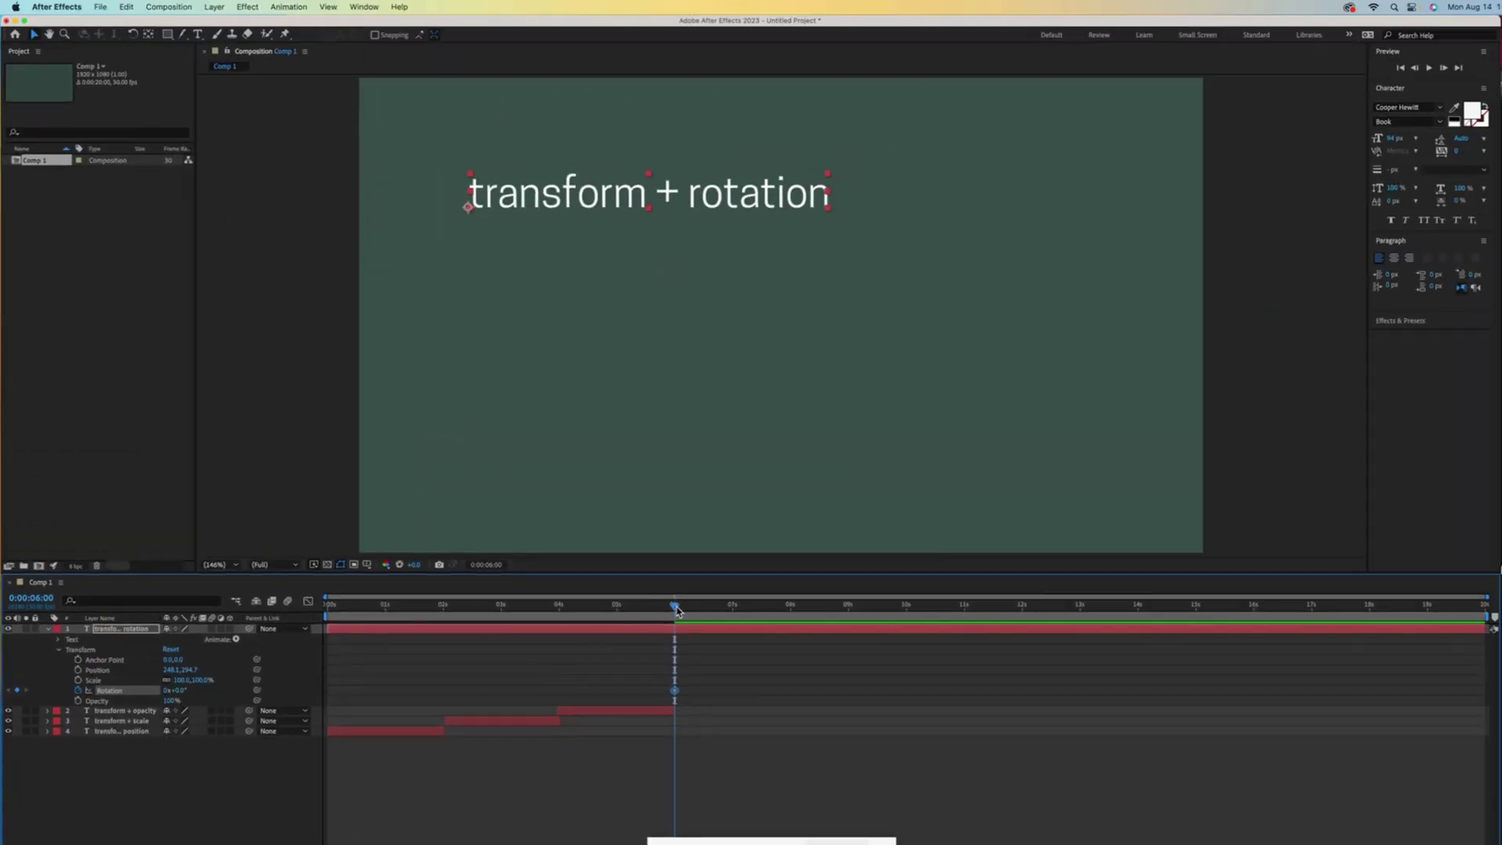
pyautogui.moveTo(676, 610); pyautogui.dragTo(793, 617)
pyautogui.moveTo(174, 689)
pyautogui.mouseDown()
pyautogui.moveTo(276, 713)
pyautogui.moveTo(139, 714)
pyautogui.moveTo(545, 733)
pyautogui.mouseUp()
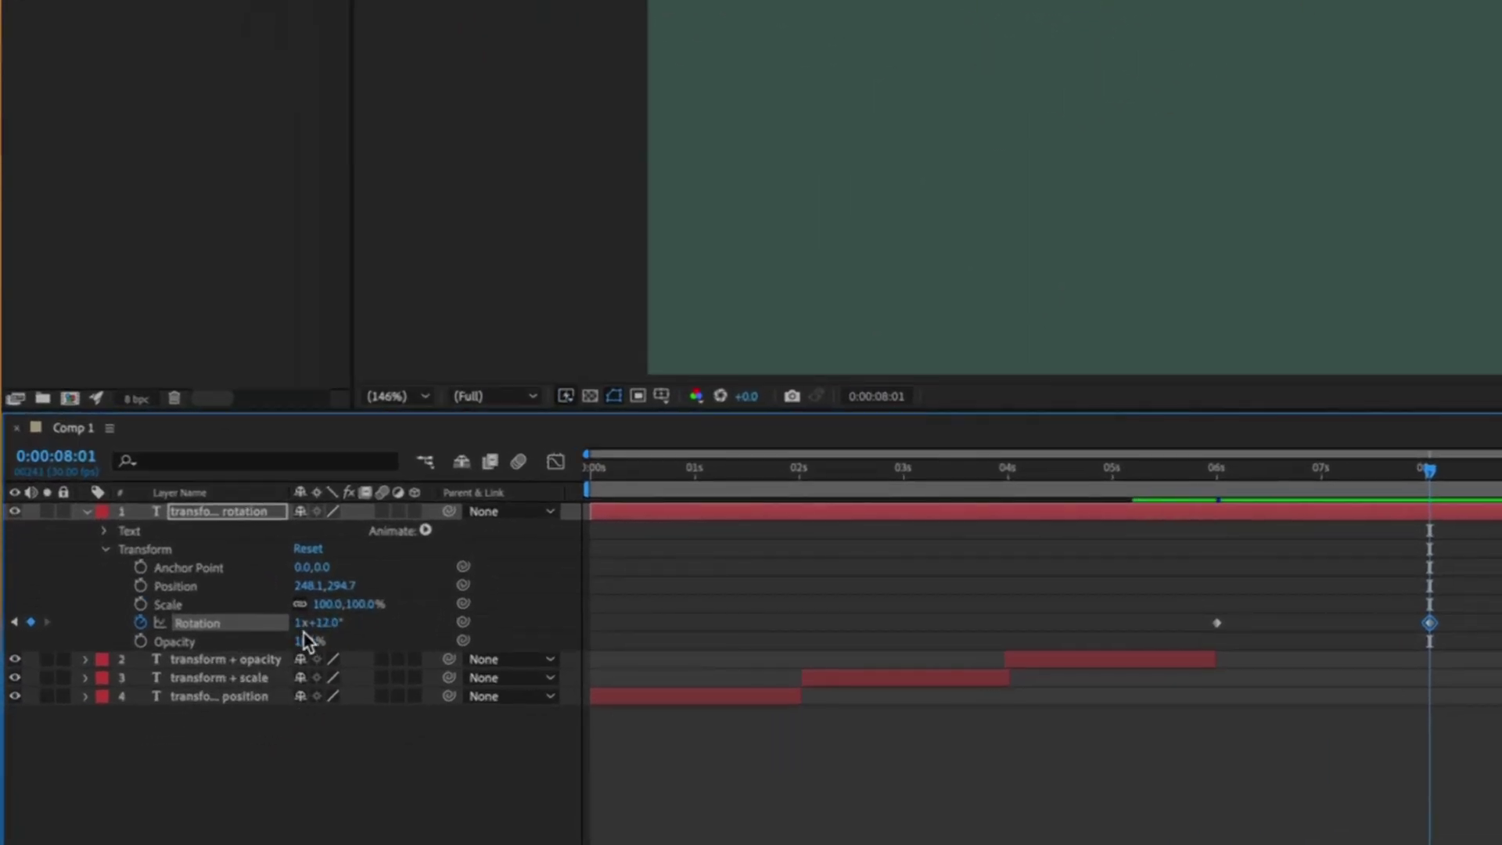
pyautogui.click(324, 624)
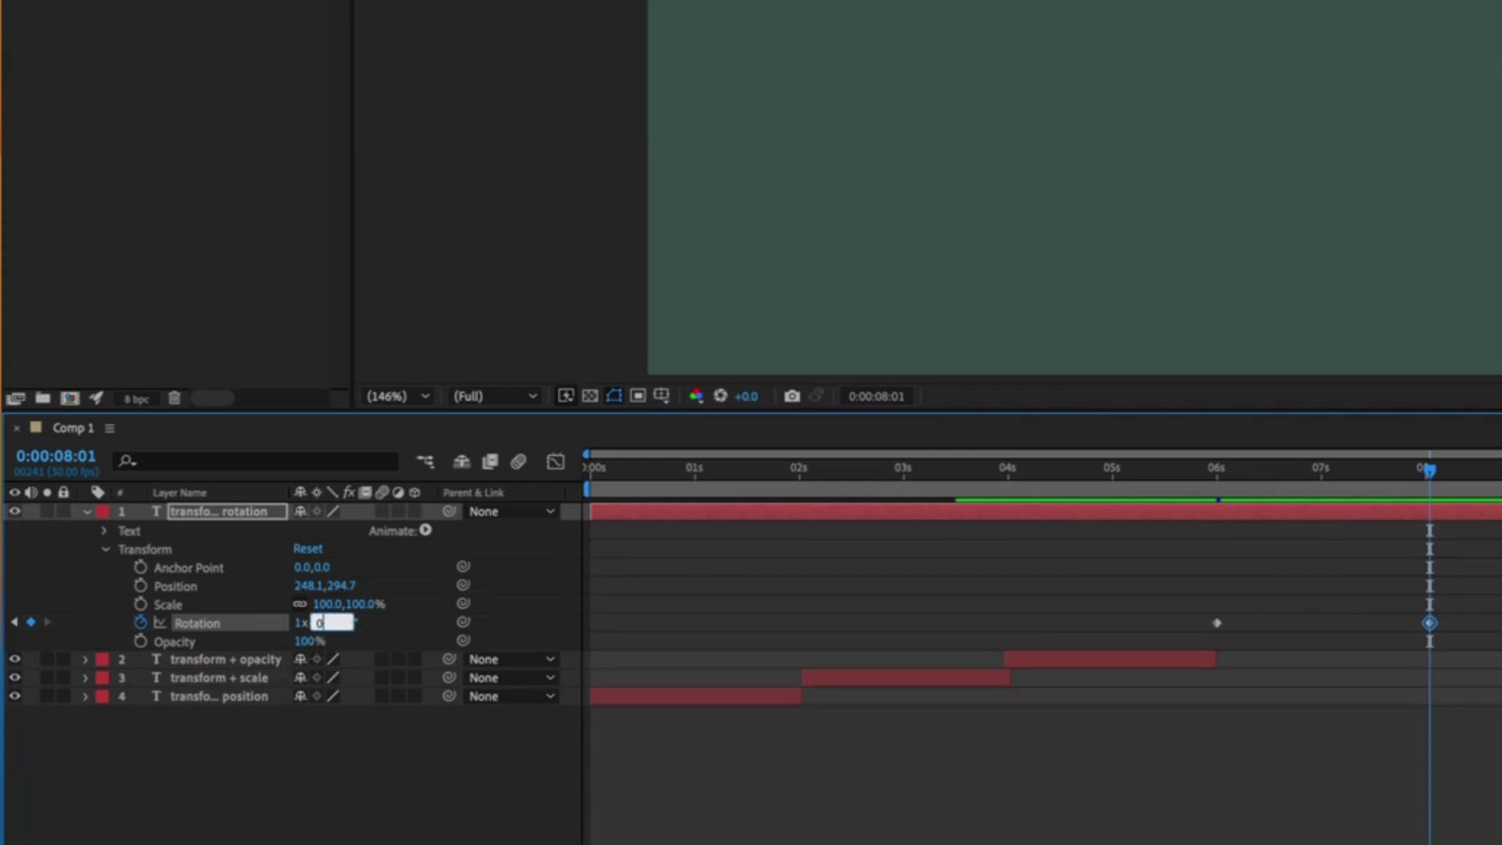
pyautogui.click(386, 794)
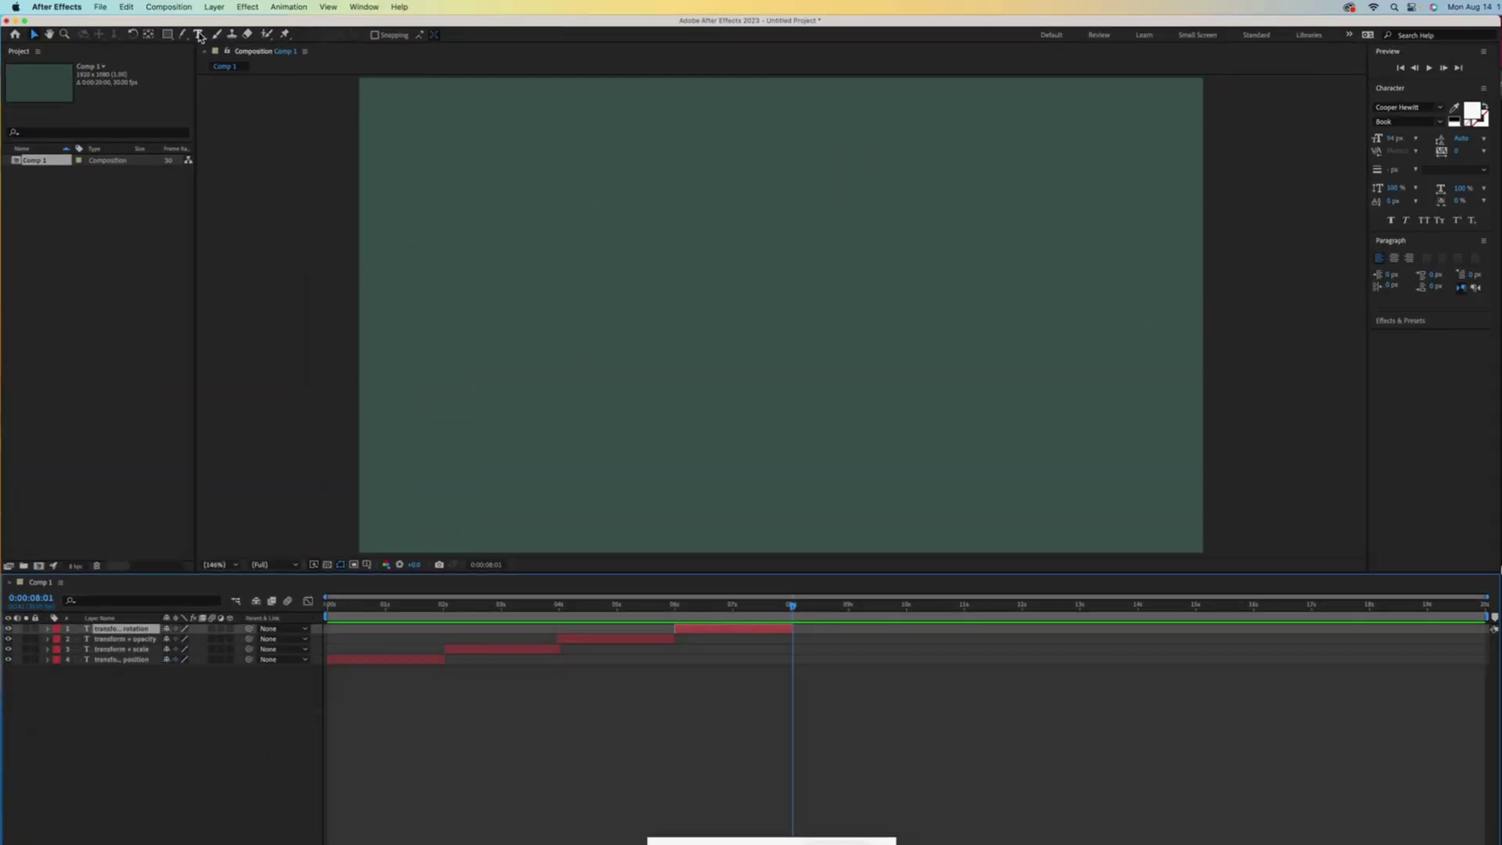
# Step: Add a 'transform + rotation + anchor' text layer
pyautogui.hotkey('ctrl', 't')
pyautogui.click(975, 0)
pyautogui.write('transform')
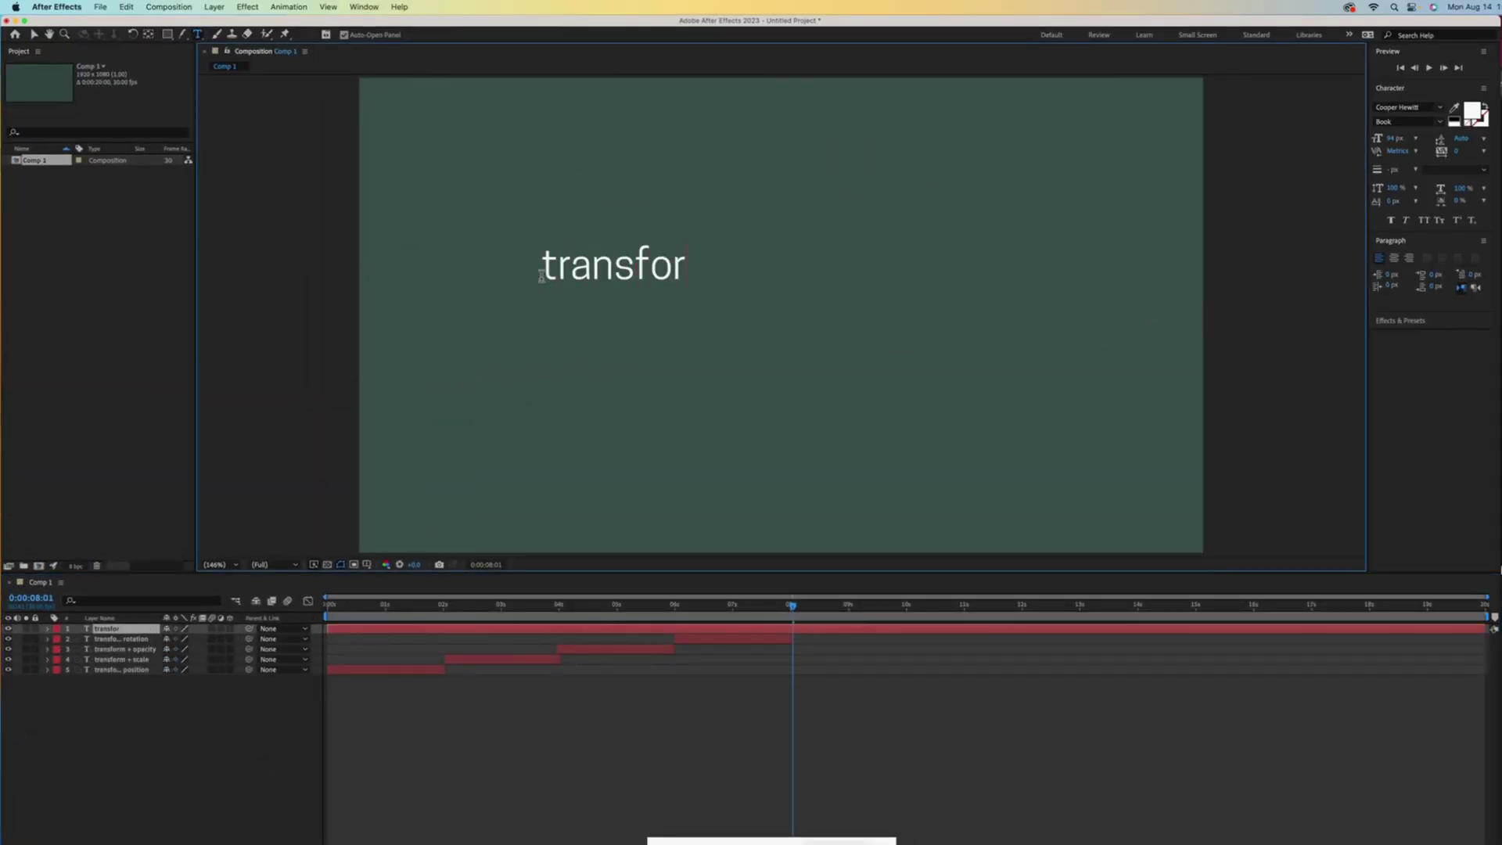
pyautogui.write('+ rotation + anchor')
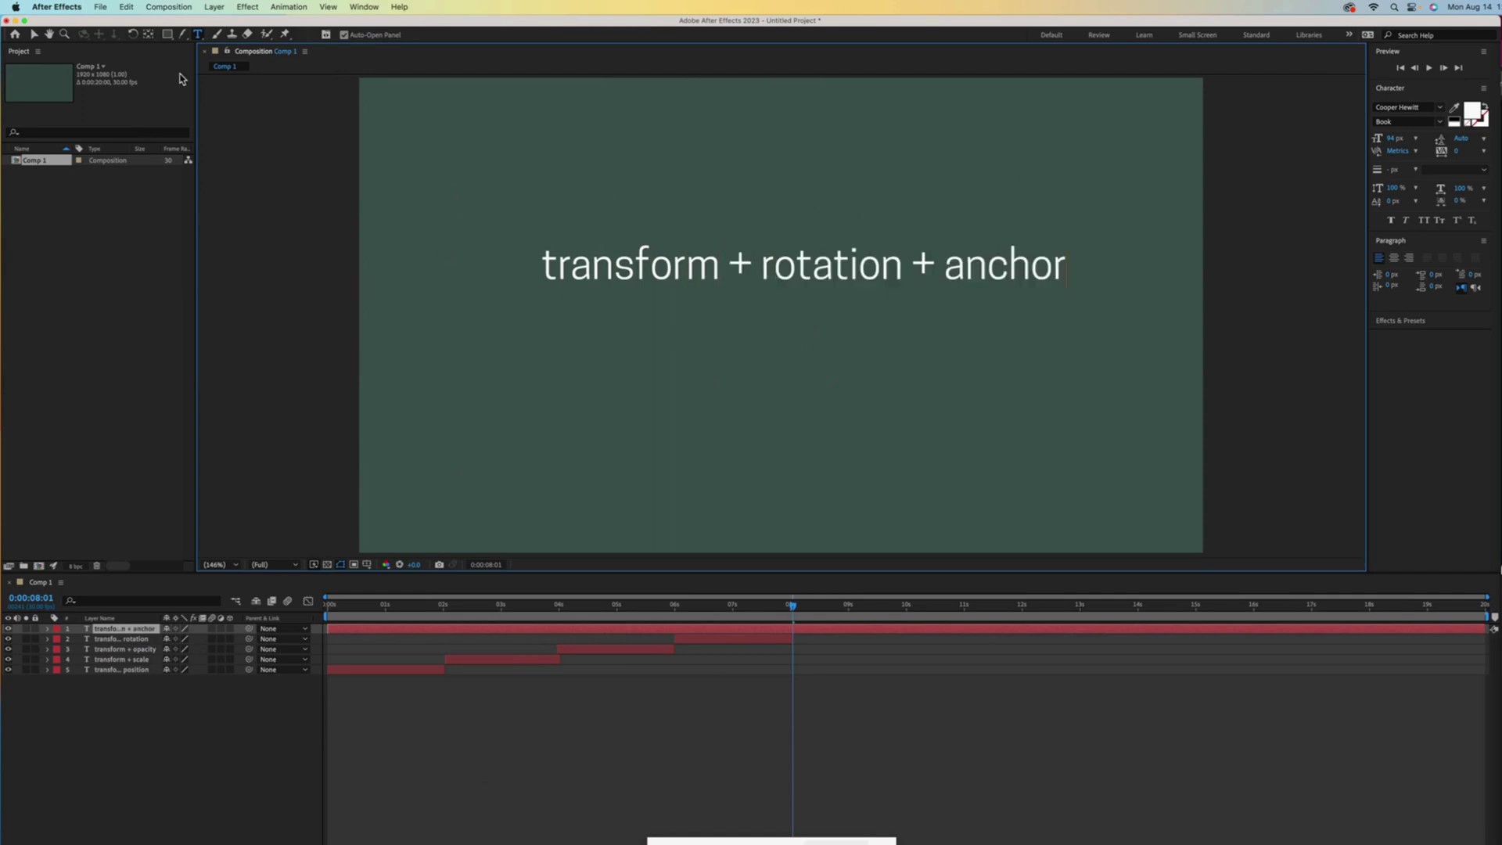
pyautogui.click(34, 36)
# Step: Keyframe Anchor Point and Rotation at 8 s, with Rotation 1x+0.0° at 10 s
pyautogui.click(47, 628)
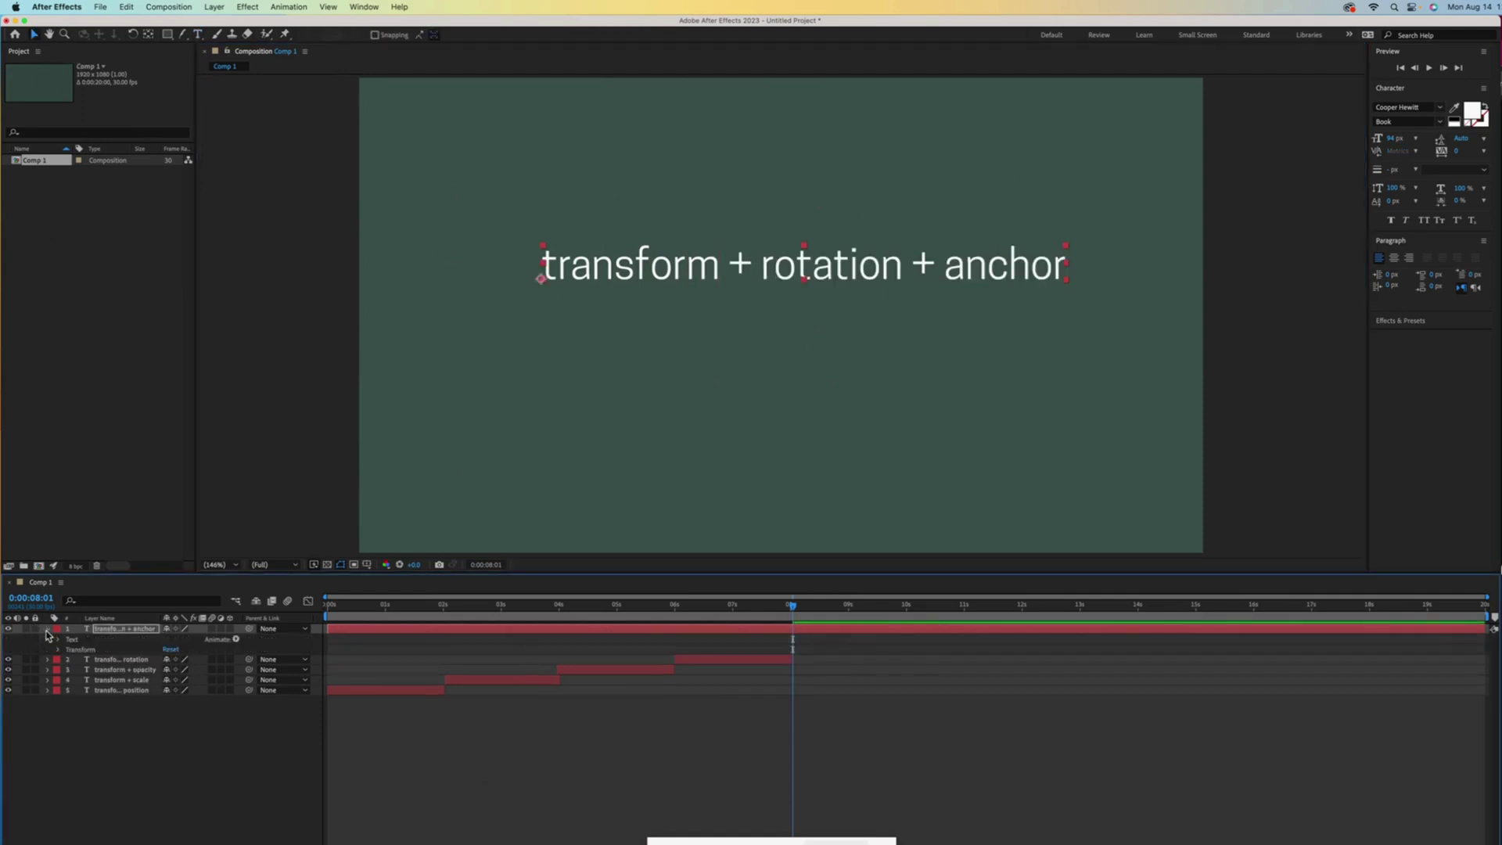
pyautogui.click(58, 650)
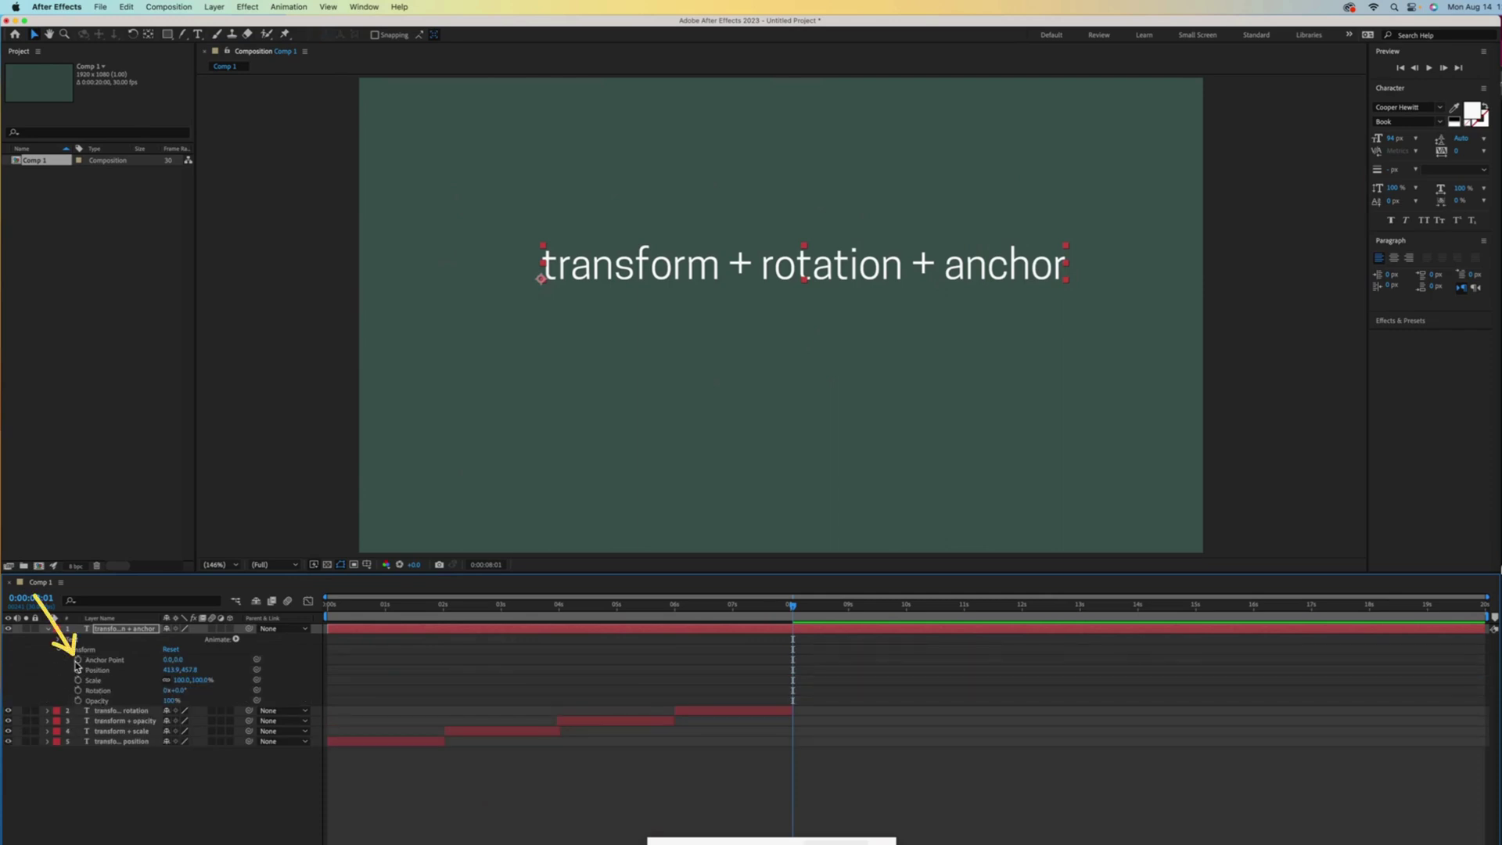
pyautogui.click(78, 660)
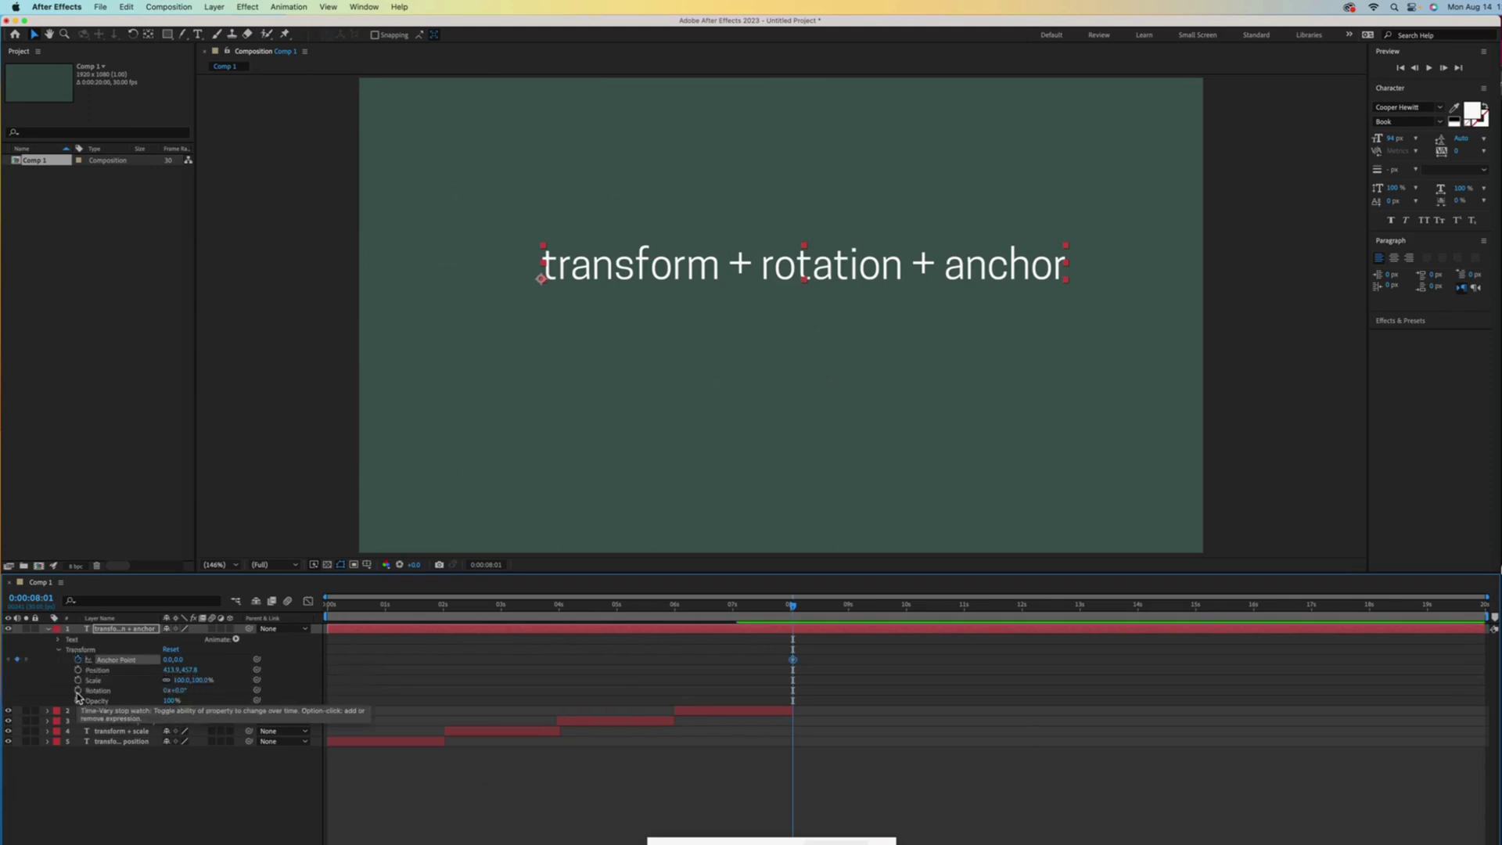
pyautogui.click(79, 690)
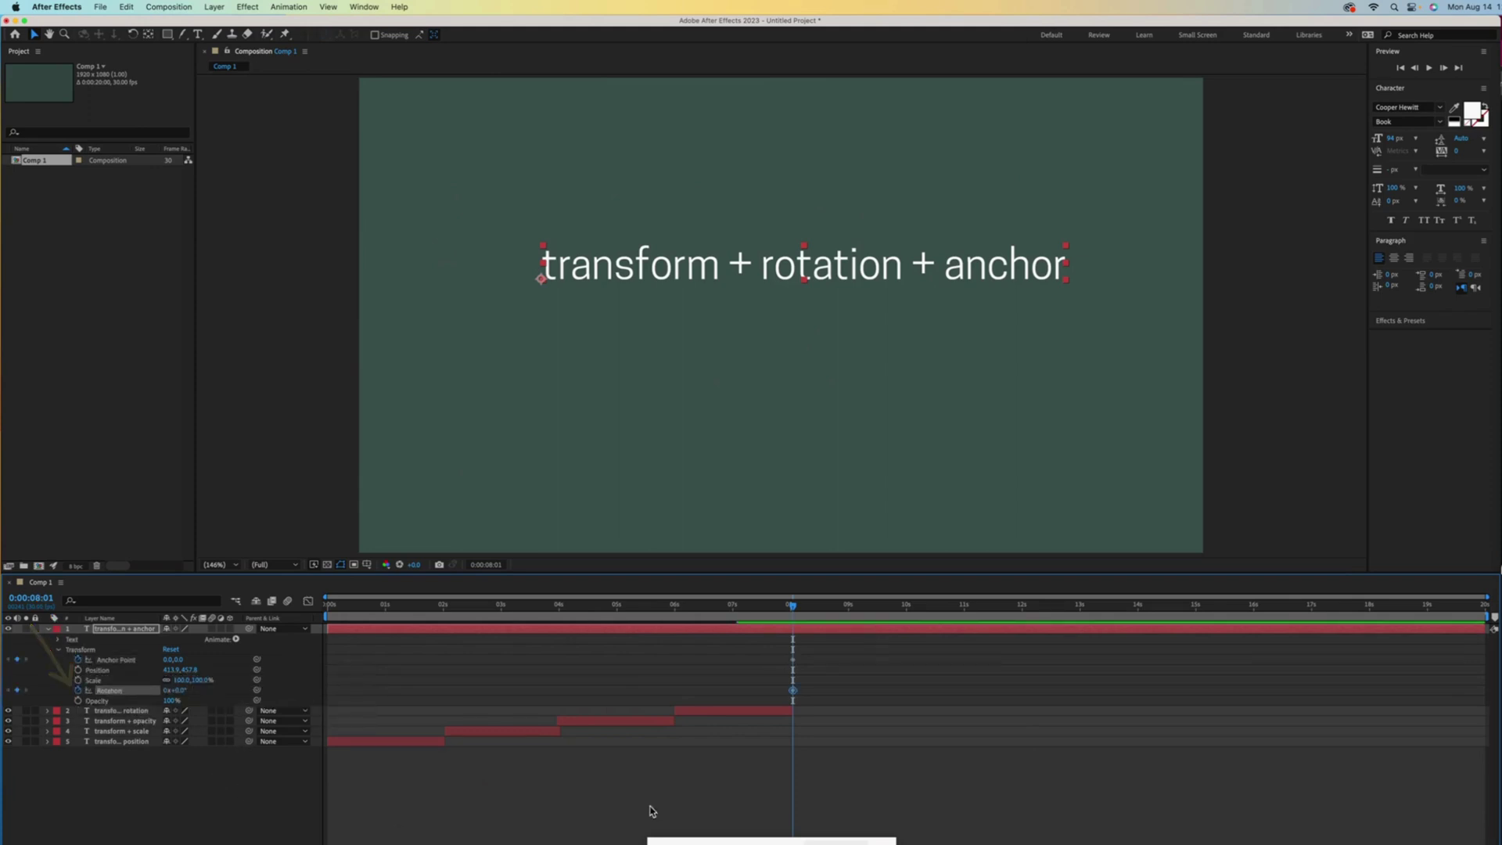
pyautogui.moveTo(793, 607); pyautogui.dragTo(906, 617)
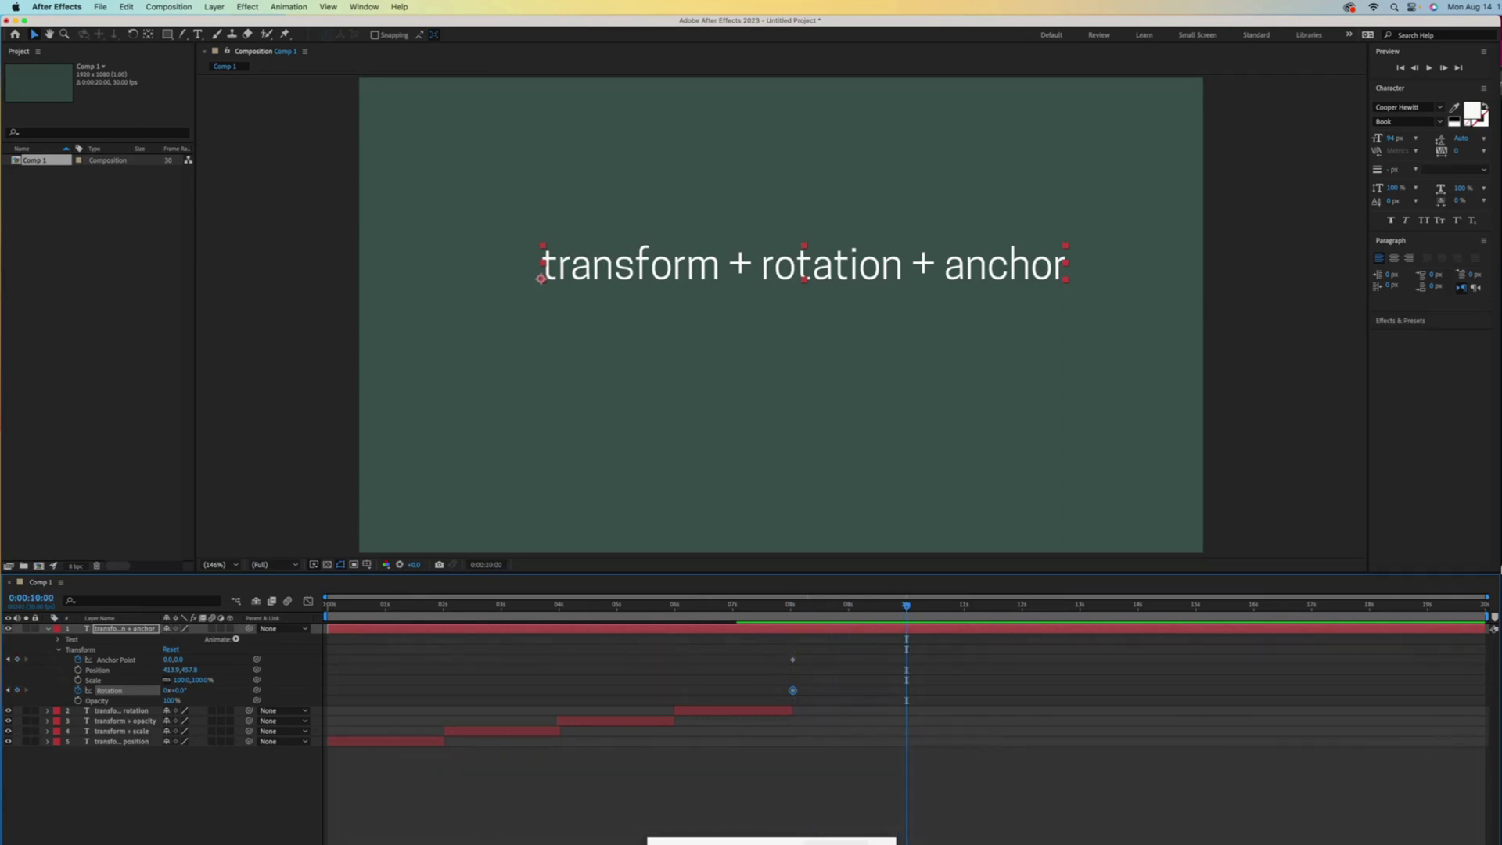
pyautogui.click(166, 690)
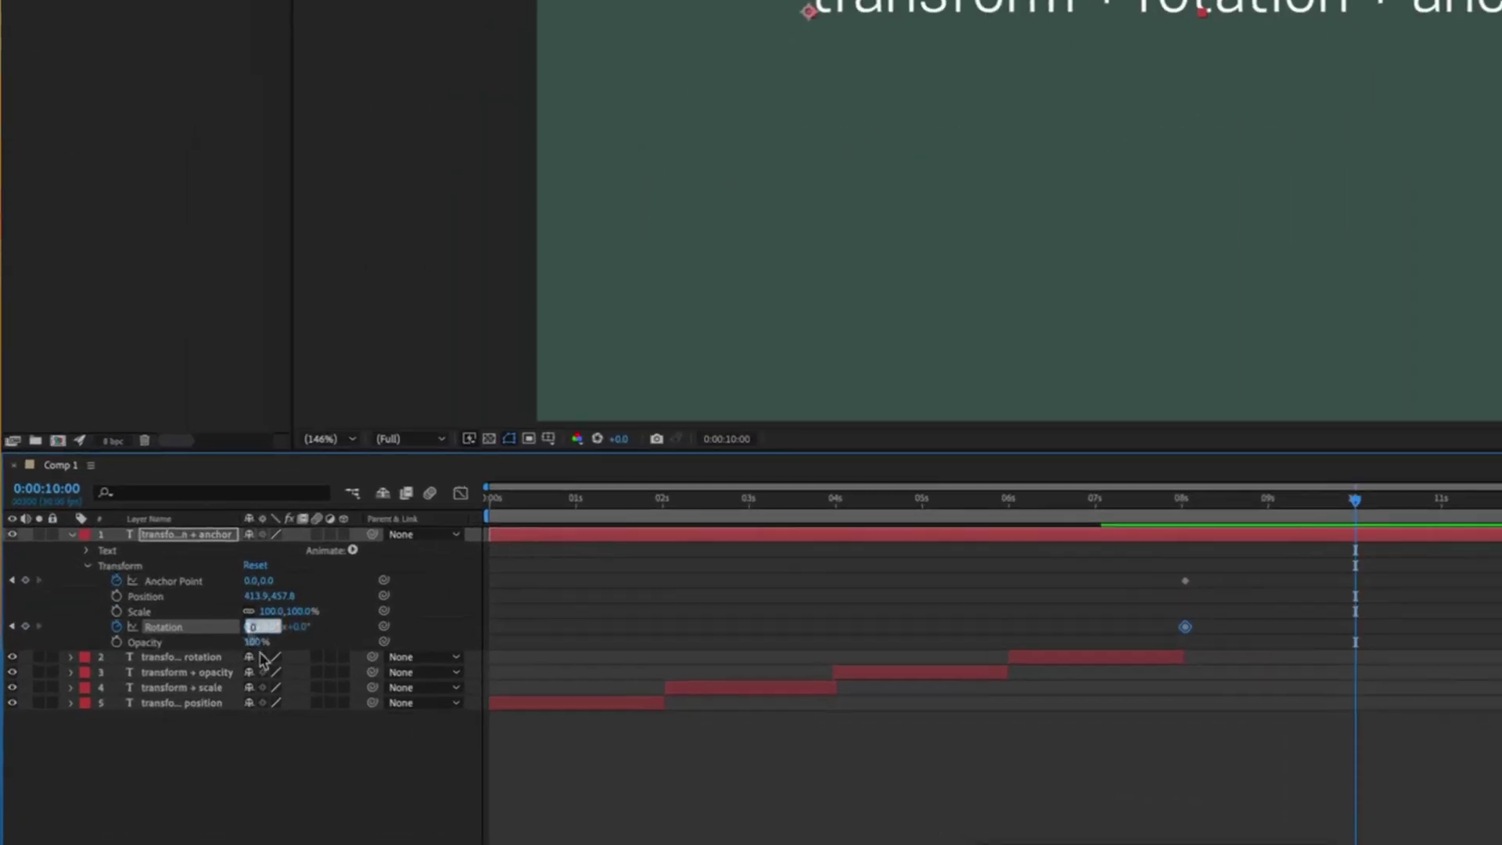
pyautogui.click(337, 790)
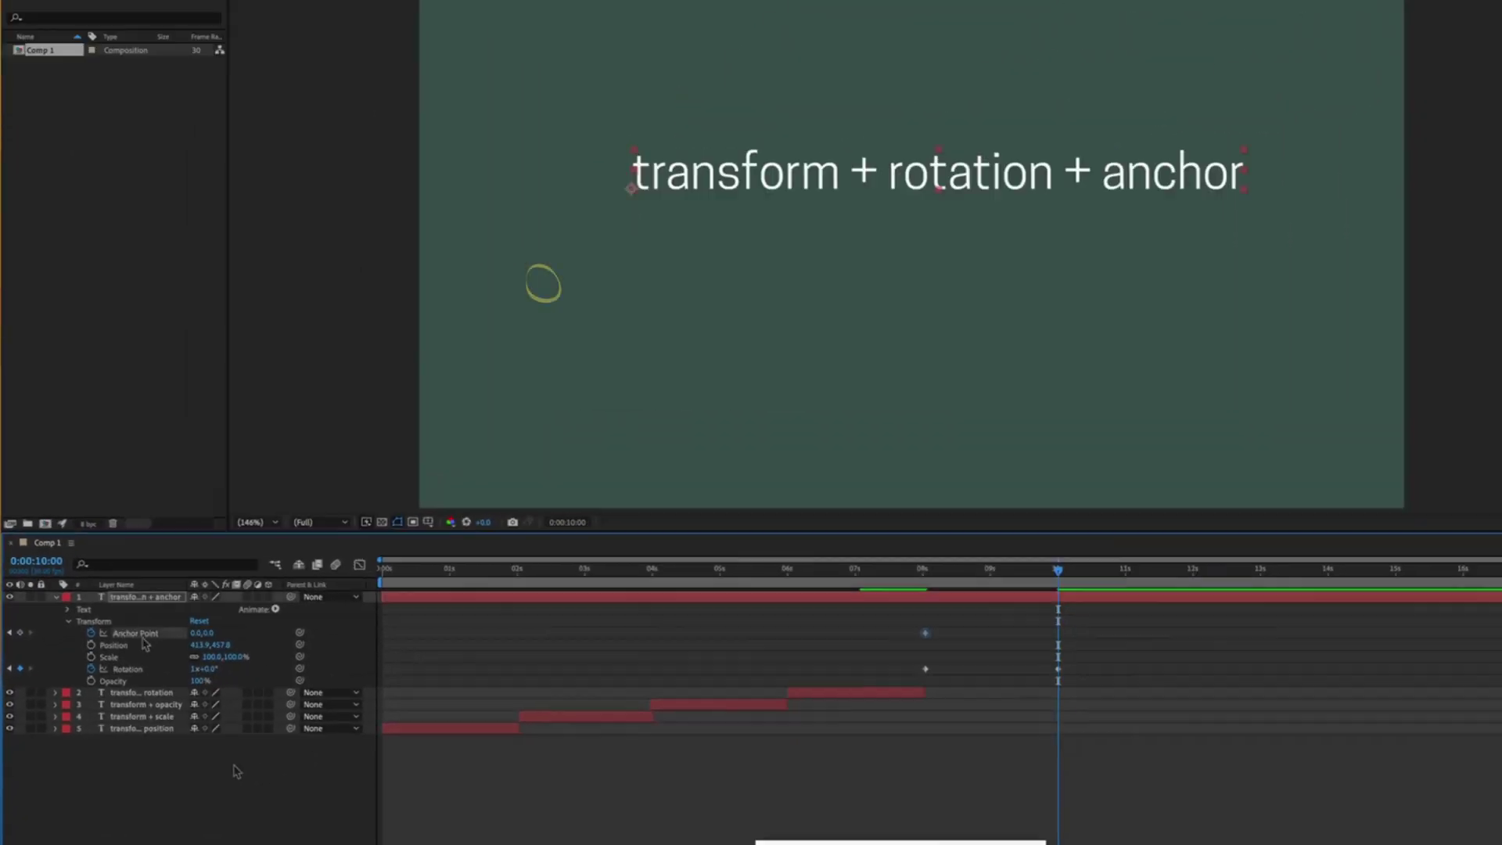
# Step: Use the Pan Behind tool to move the anchor point to 1169.5,-15.1, then scrub to check
pyautogui.click(186, 579)
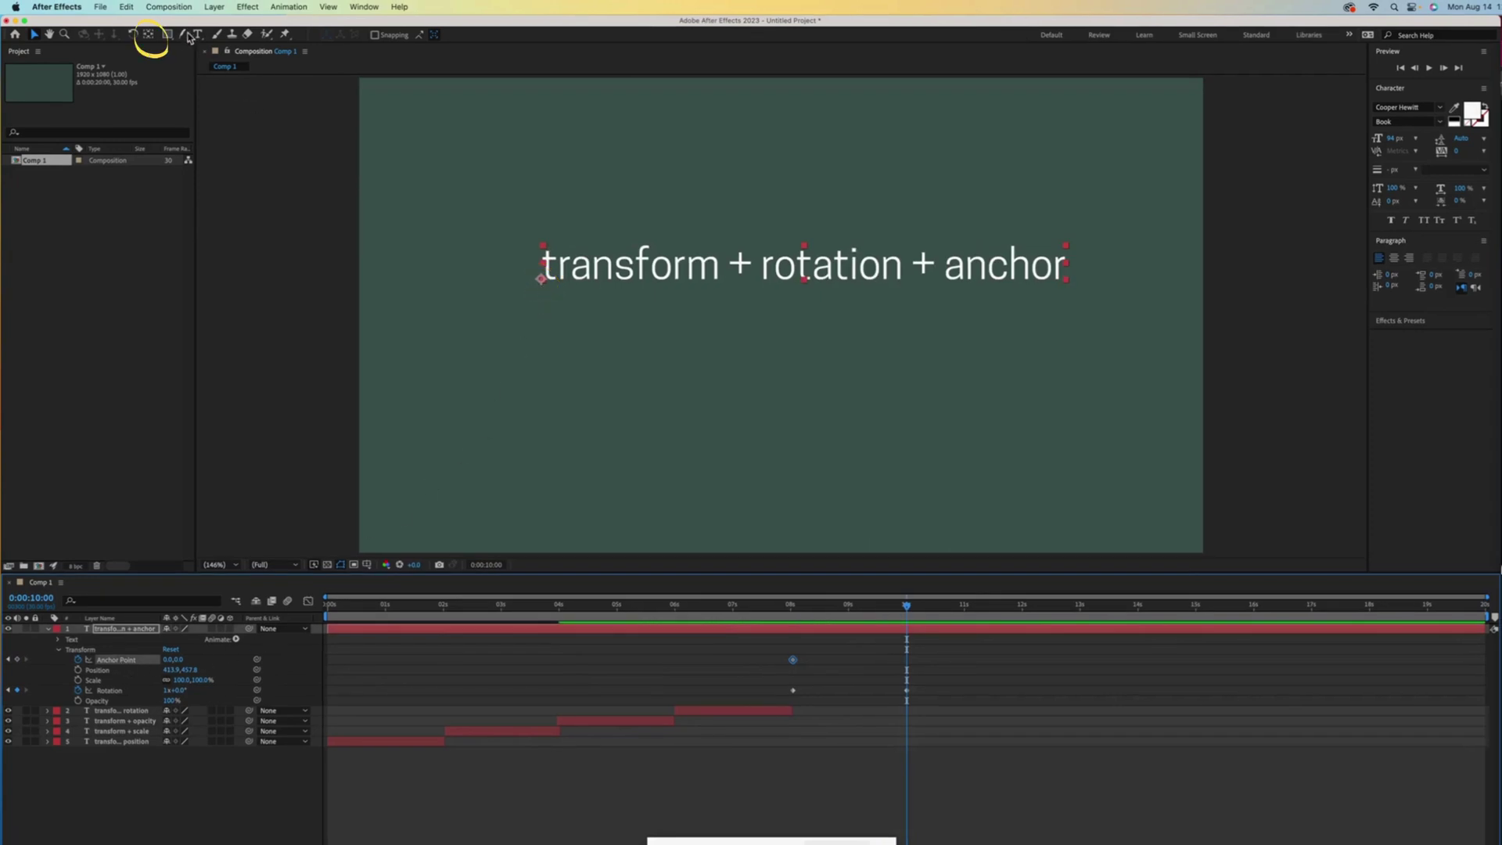
pyautogui.click(149, 36)
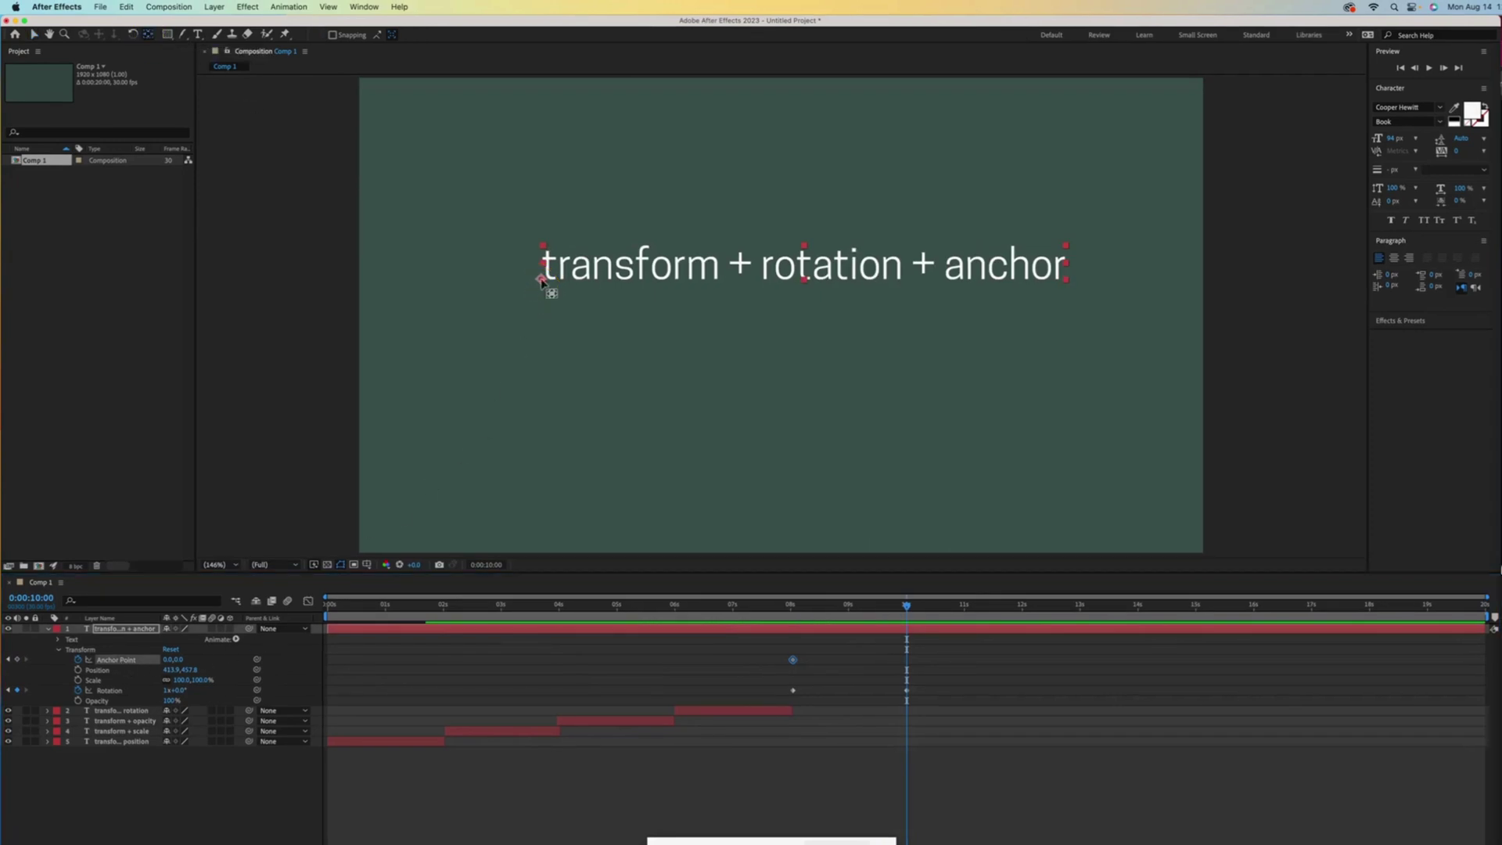
pyautogui.moveTo(541, 279); pyautogui.dragTo(1056, 274)
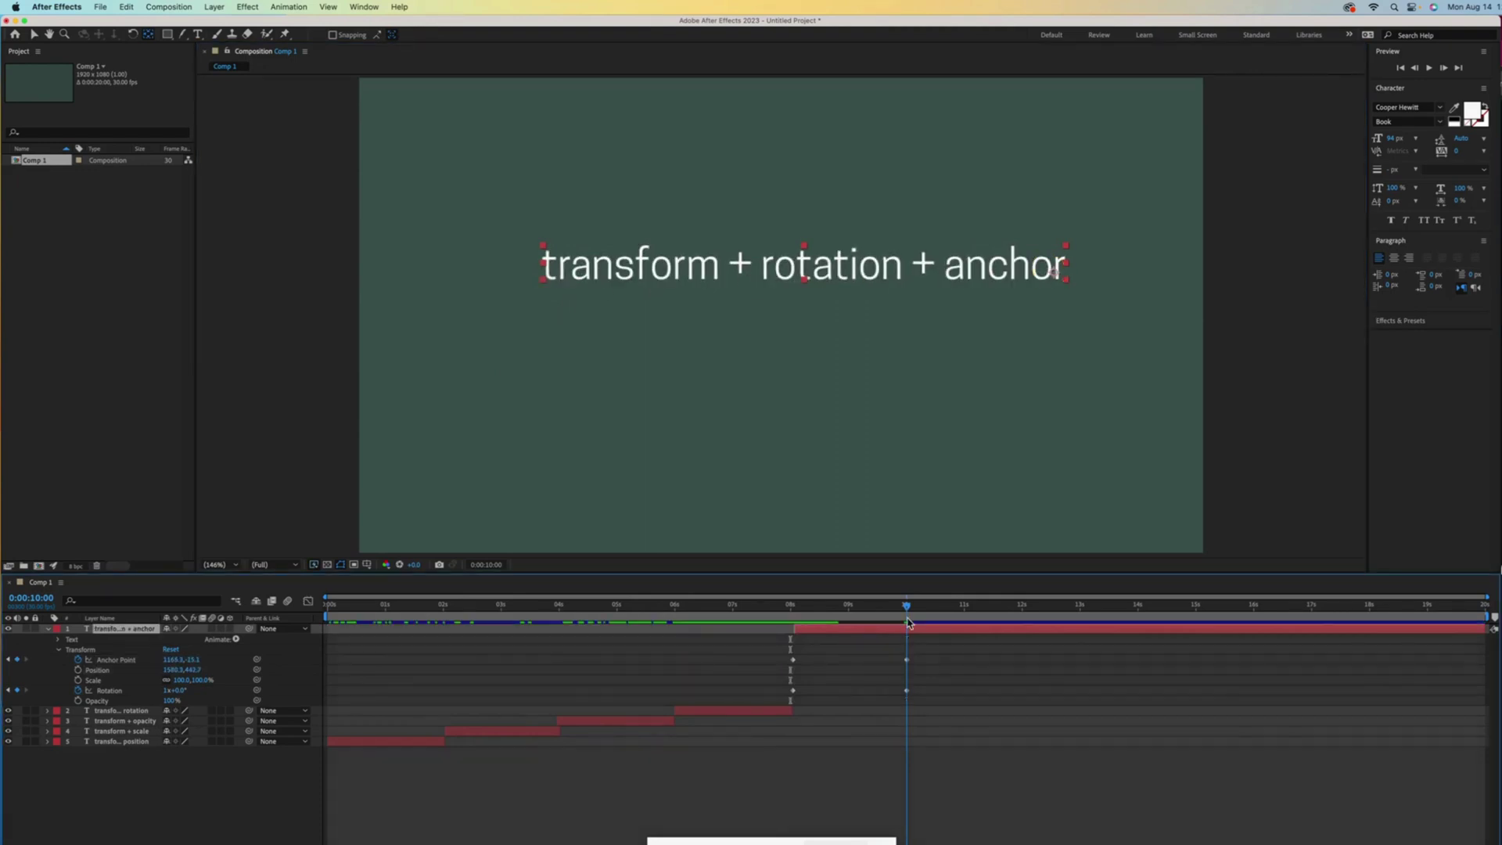
pyautogui.moveTo(907, 621)
pyautogui.mouseDown()
pyautogui.moveTo(793, 632)
pyautogui.moveTo(909, 631)
pyautogui.mouseUp()
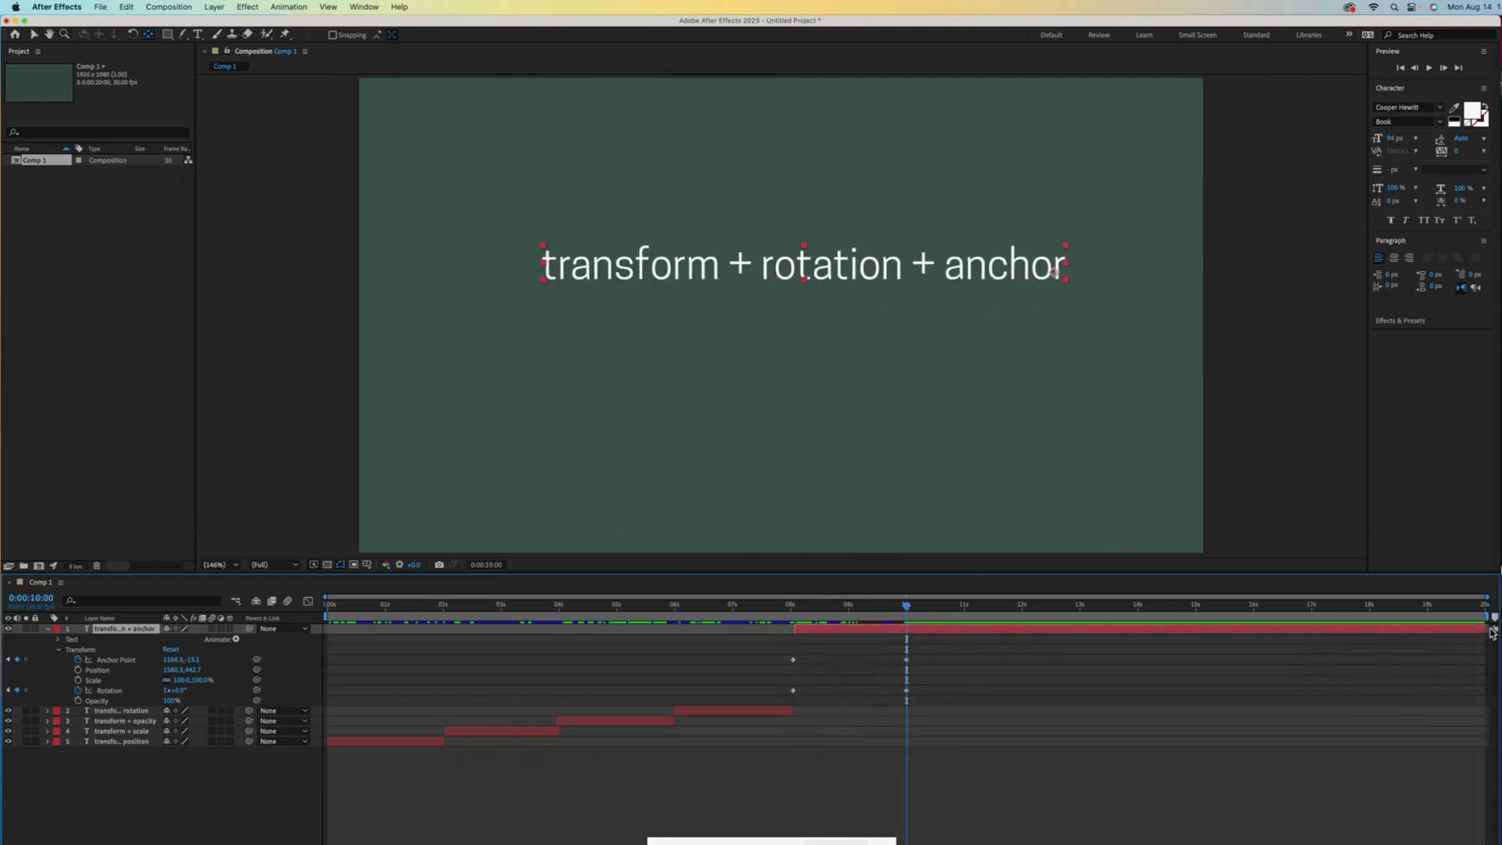
# Step: End the anchor layer at 10 s and add a 'text + animate + fill color' text layer
pyautogui.moveTo(1493, 633); pyautogui.dragTo(905, 630)
pyautogui.press('super+t')
pyautogui.click(501, 298)
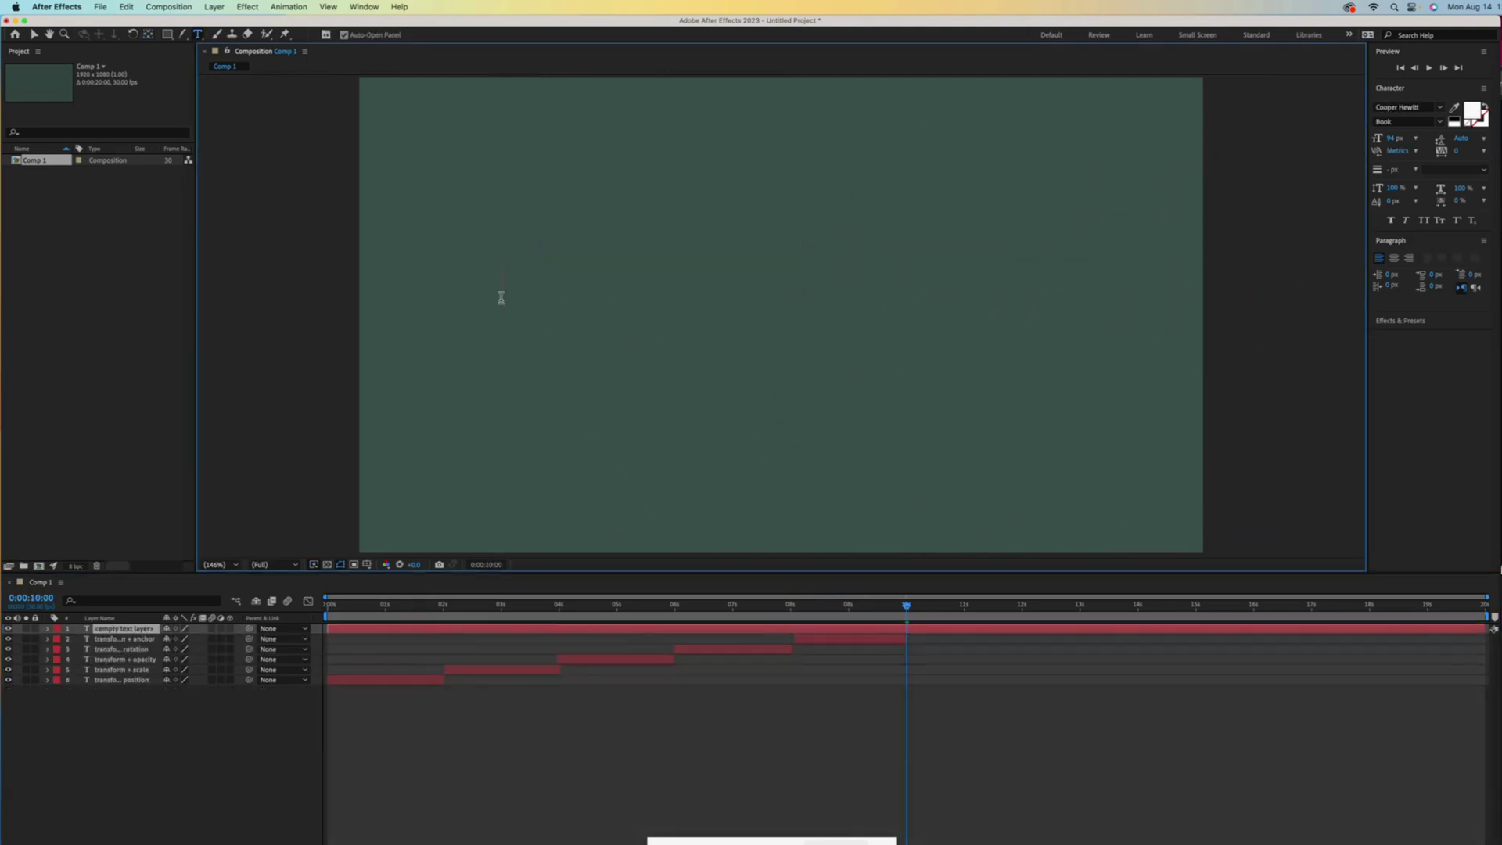
pyautogui.write('text')
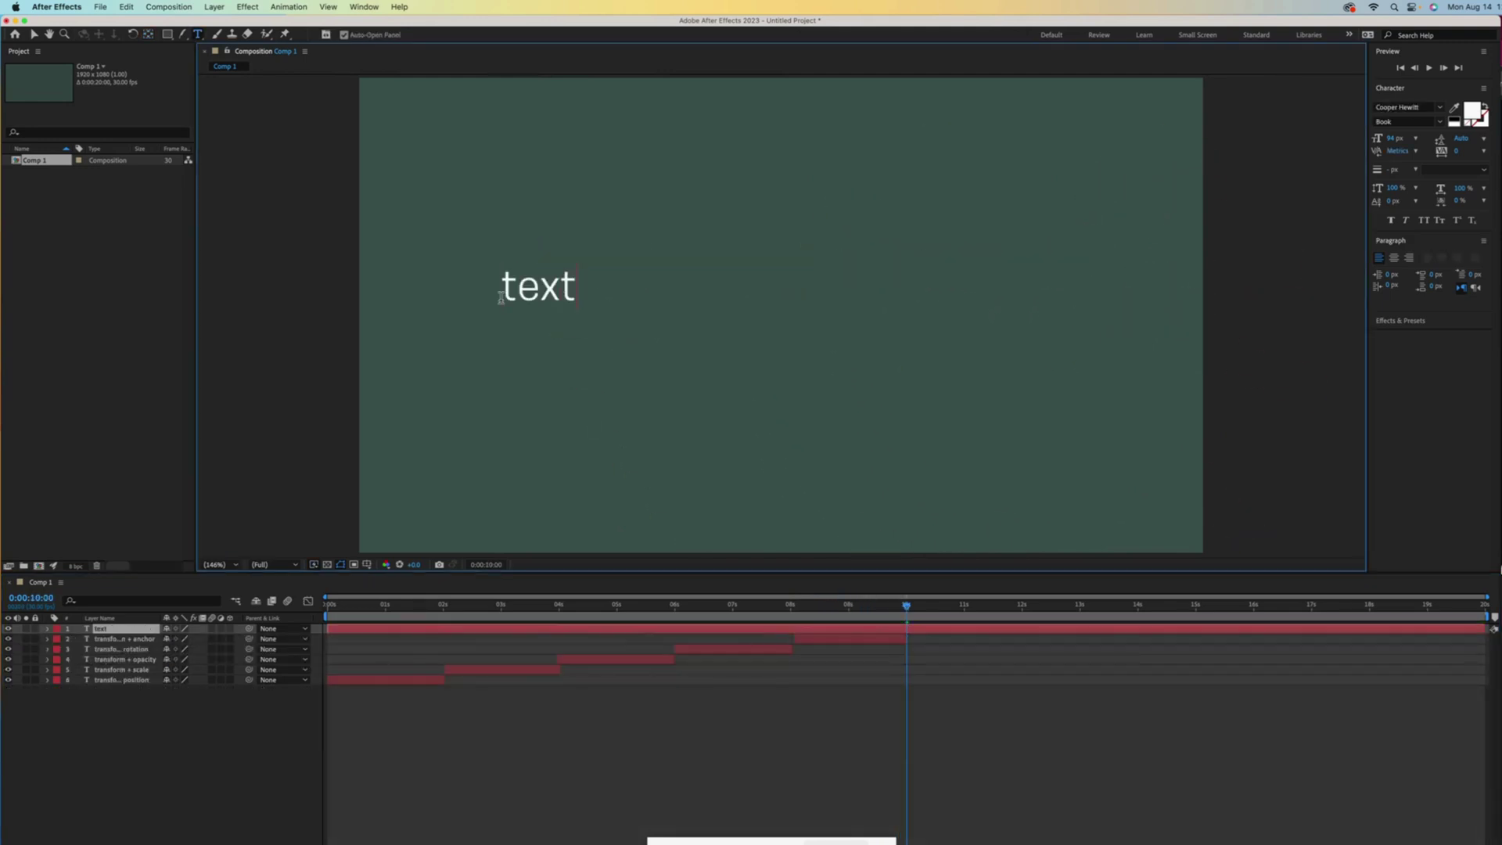
pyautogui.write(' + animate + fill color')
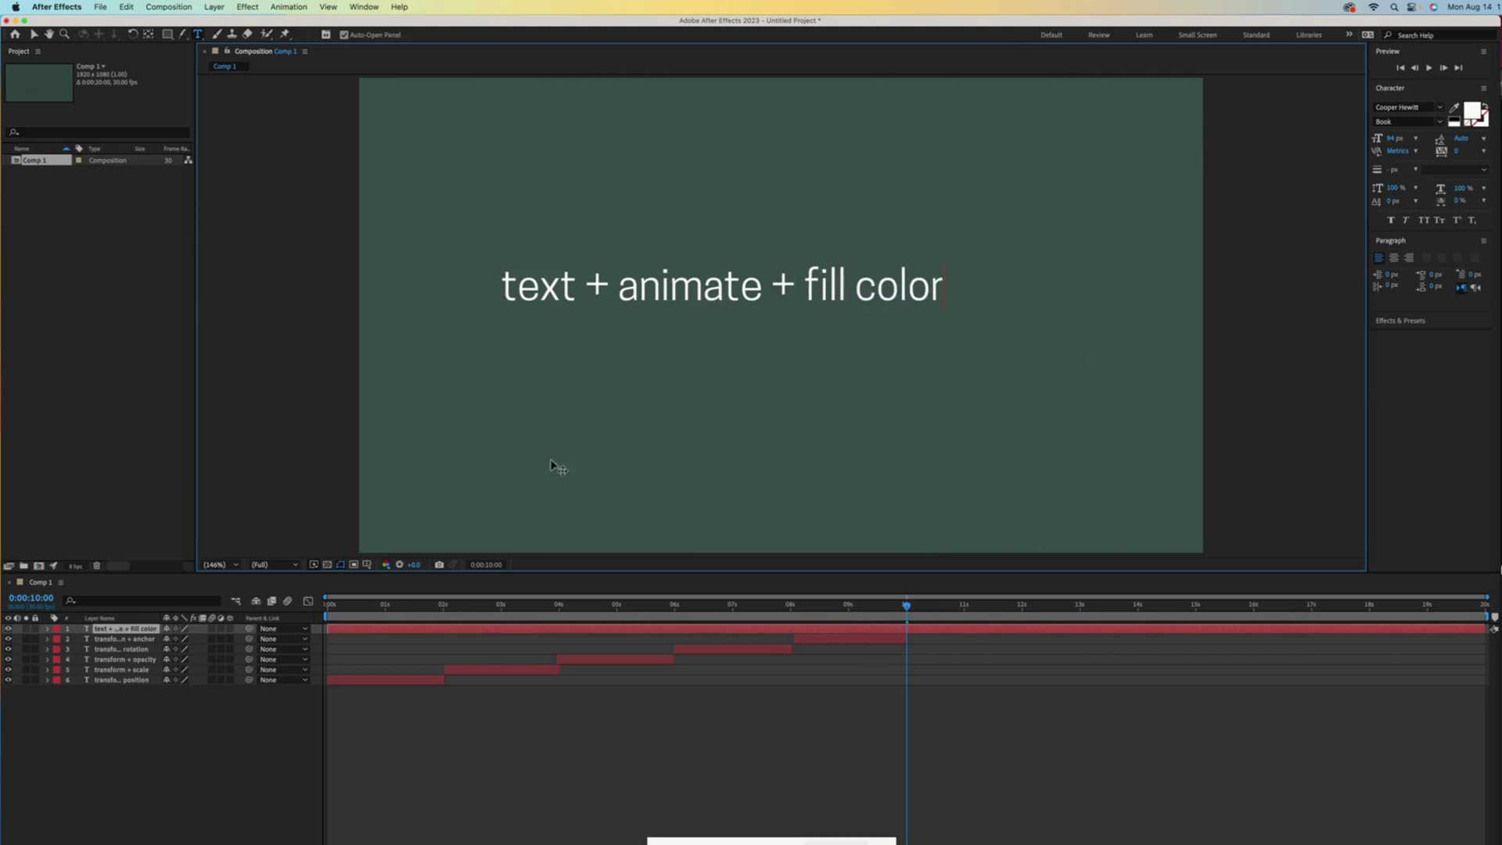
pyautogui.click(4, 686)
# Step: Add an Animate > Fill Color > RGB animator, turning the text red
pyautogui.click(47, 629)
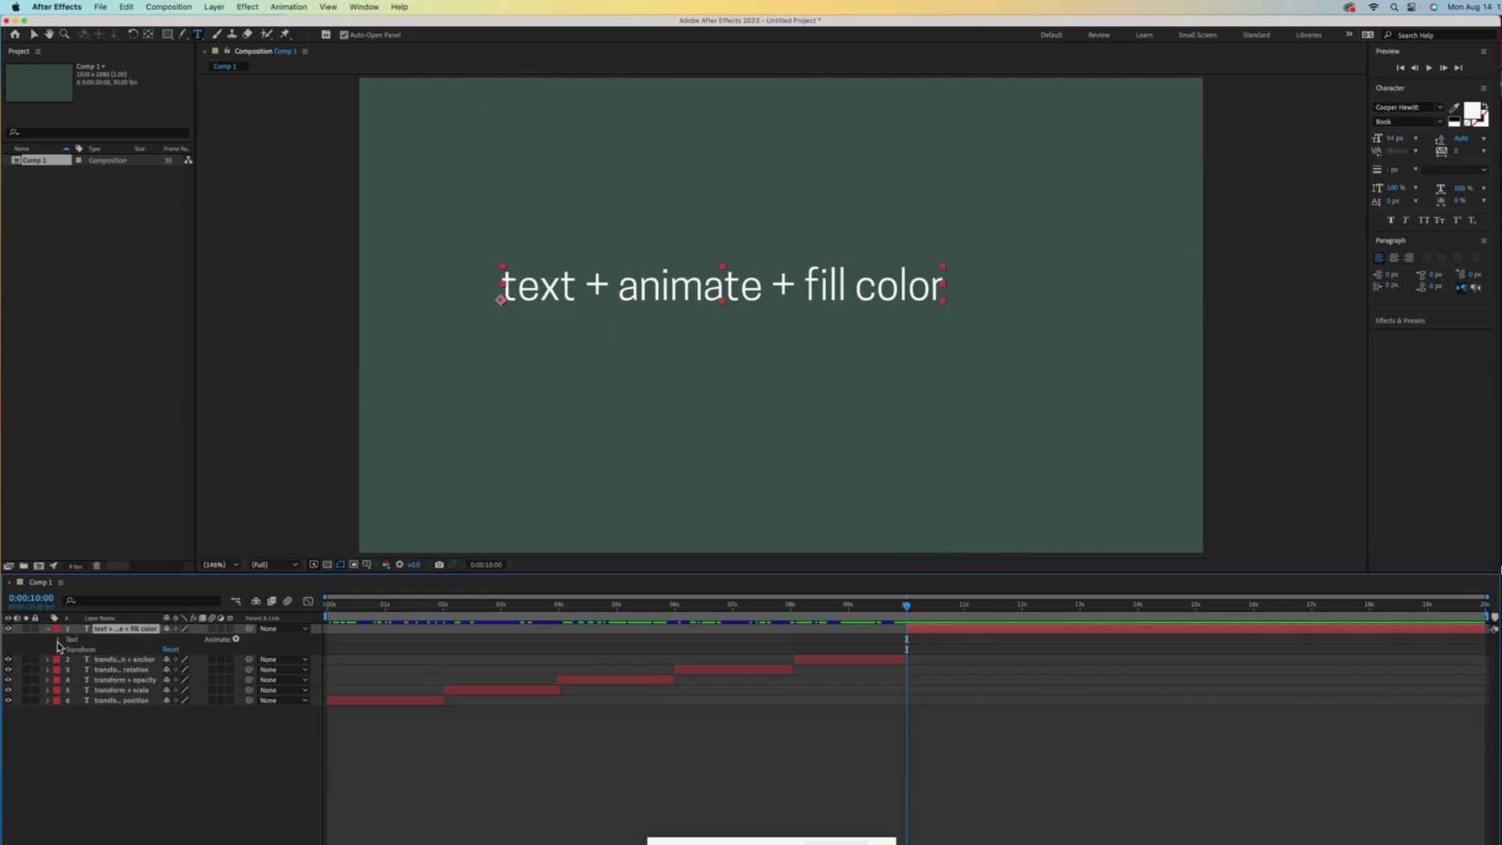
pyautogui.click(58, 640)
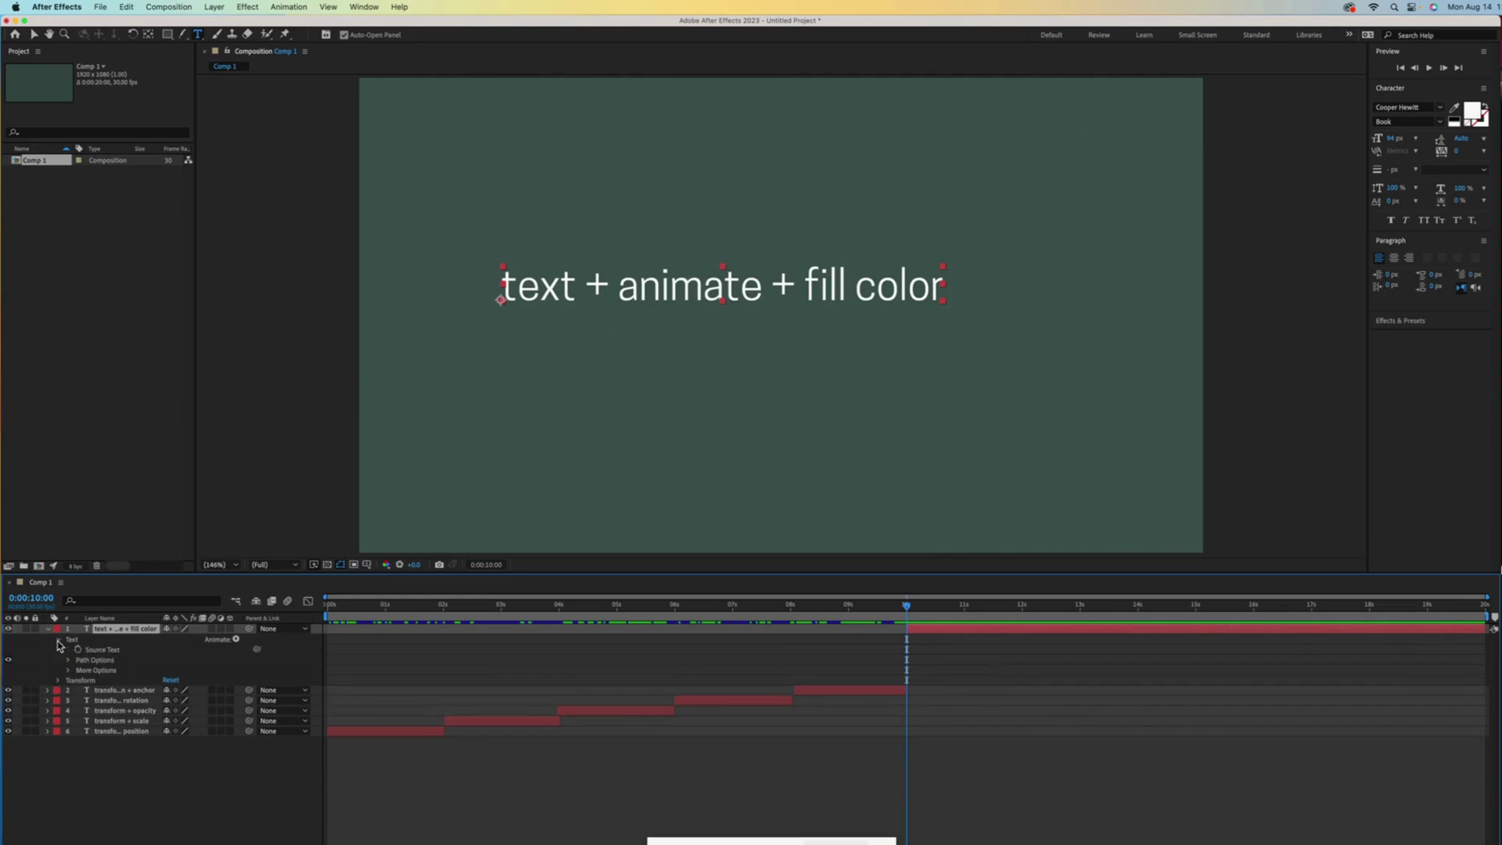
pyautogui.click(237, 640)
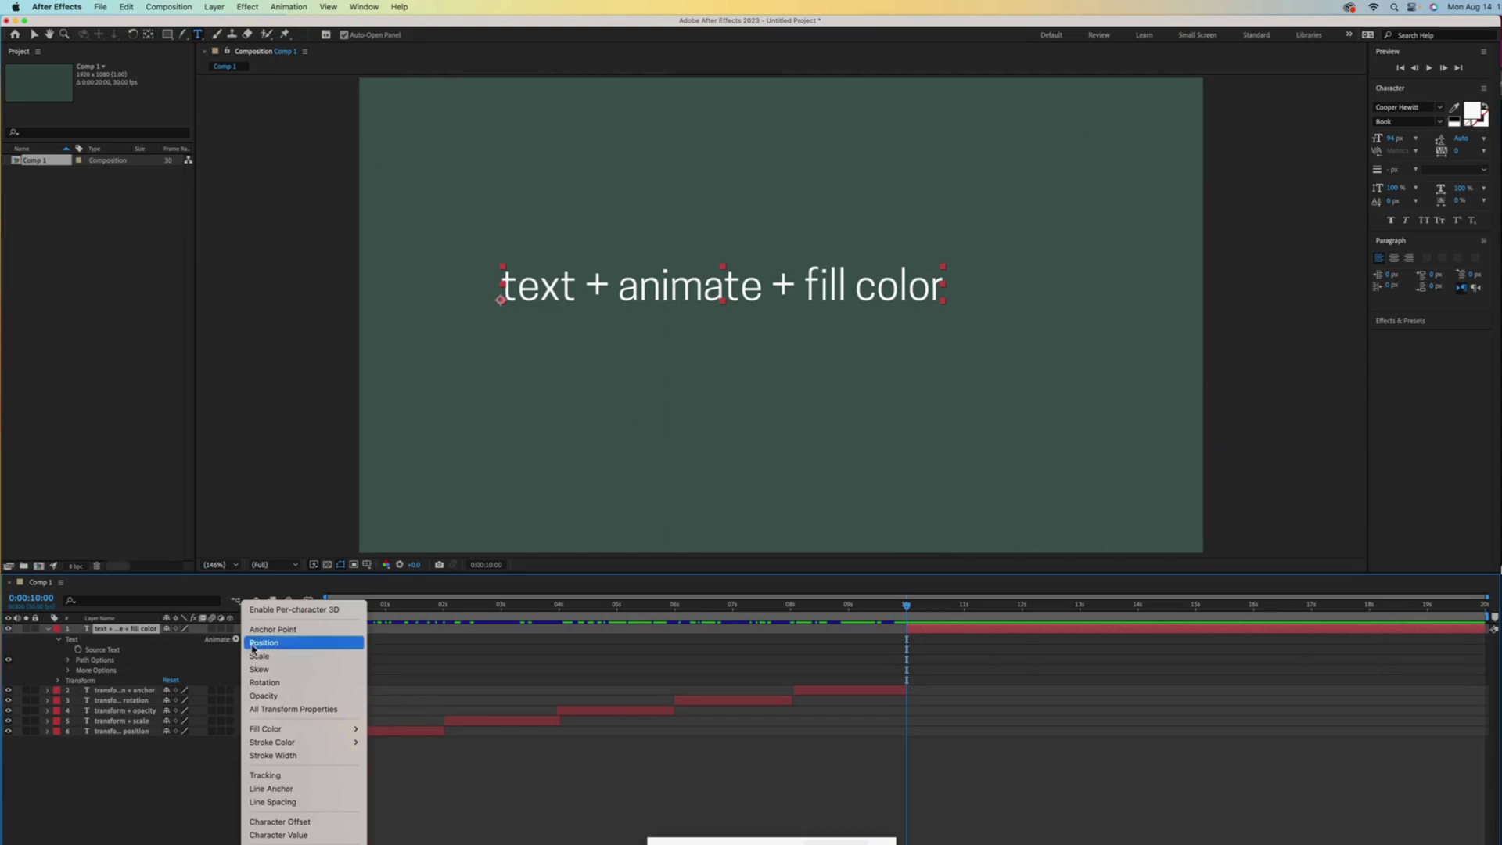
pyautogui.moveTo(299, 733)
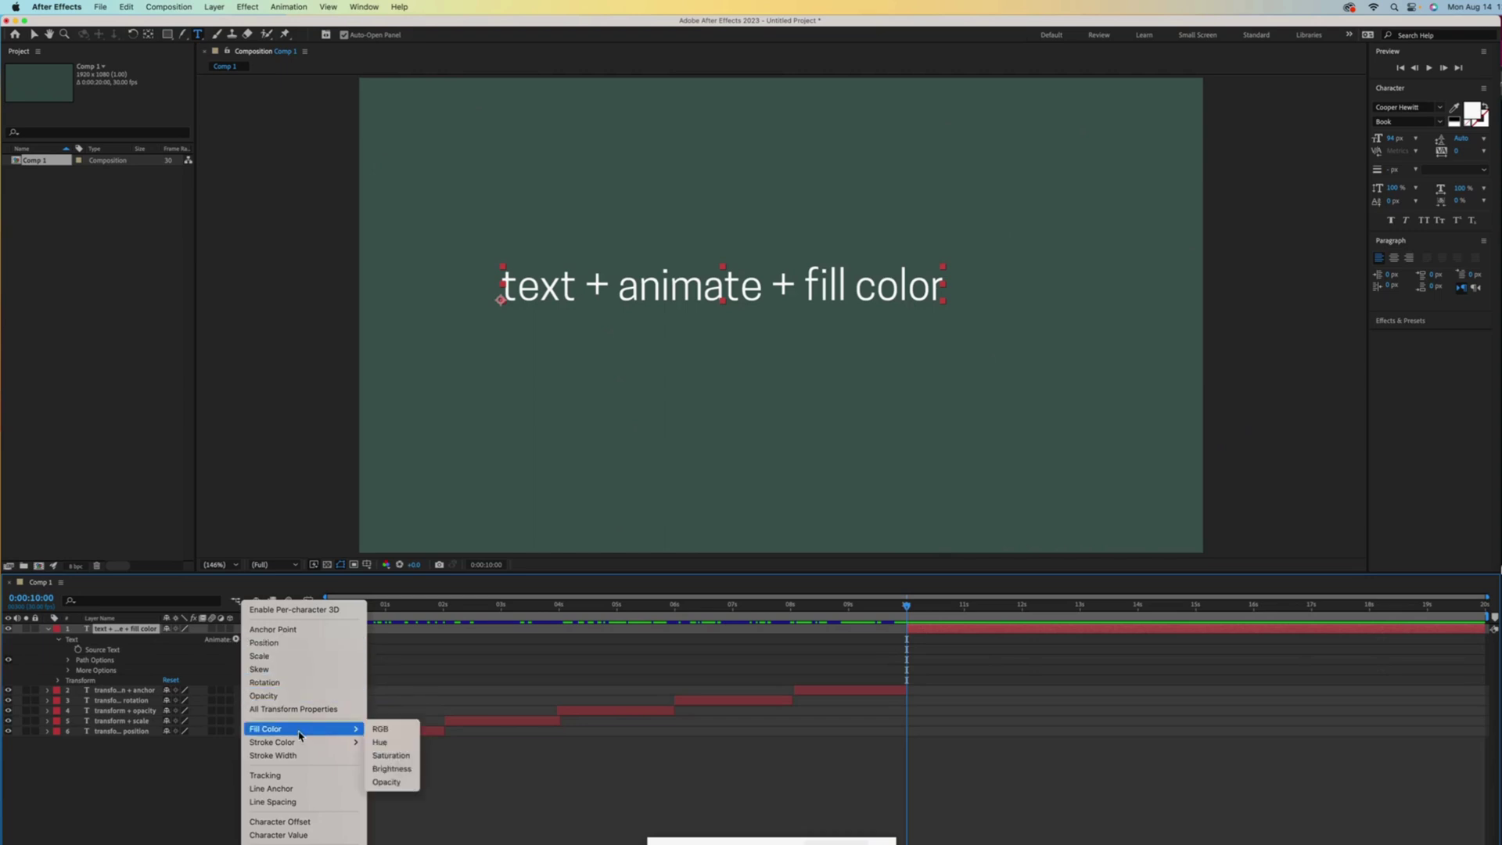
pyautogui.click(398, 733)
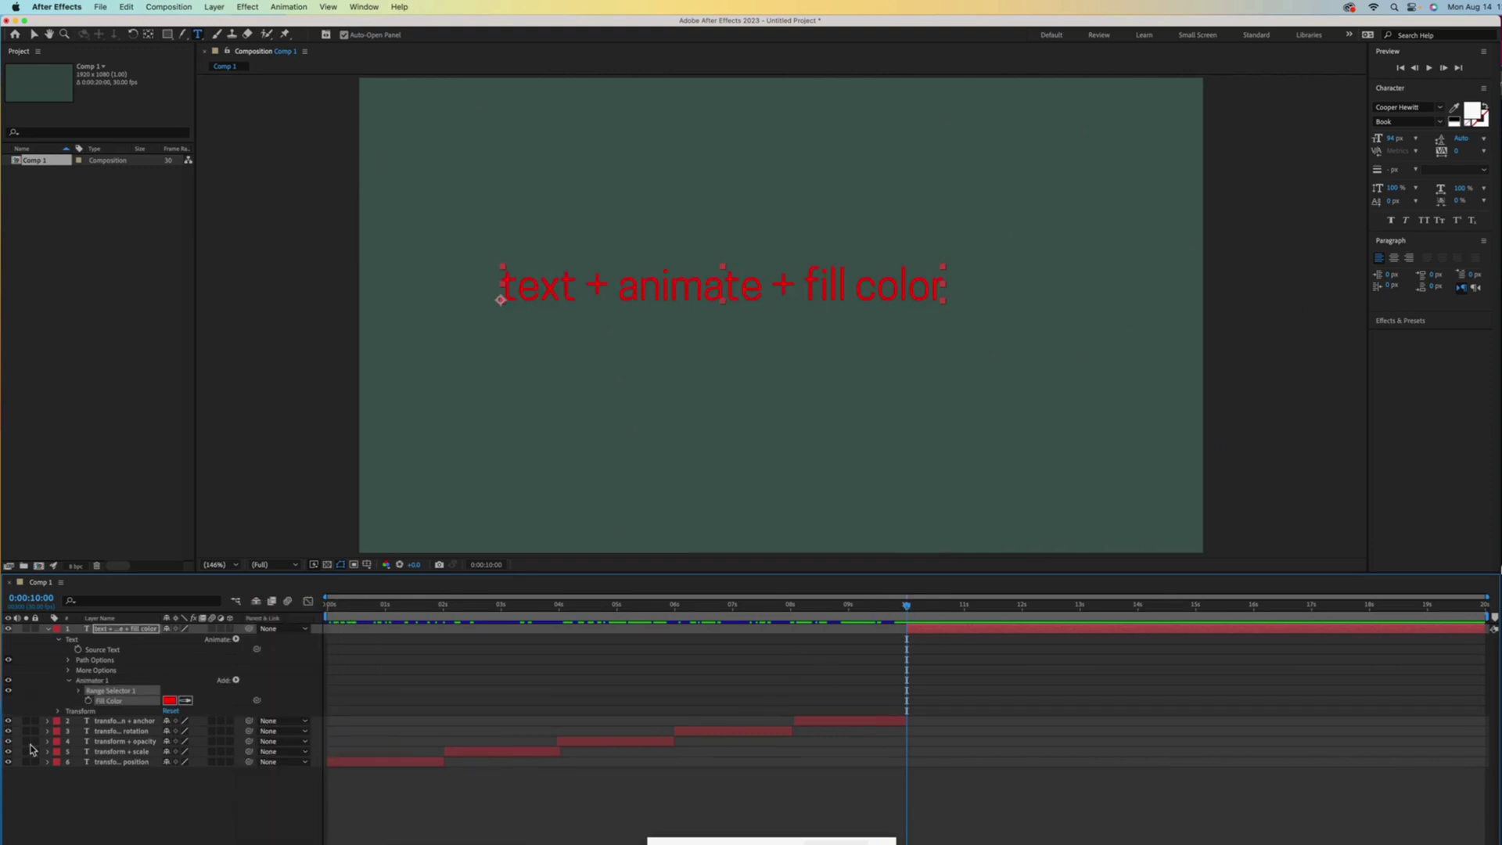
# Step: Keyframe the animator's Fill Color as near-white at 10 s
pyautogui.click(89, 700)
pyautogui.click(170, 701)
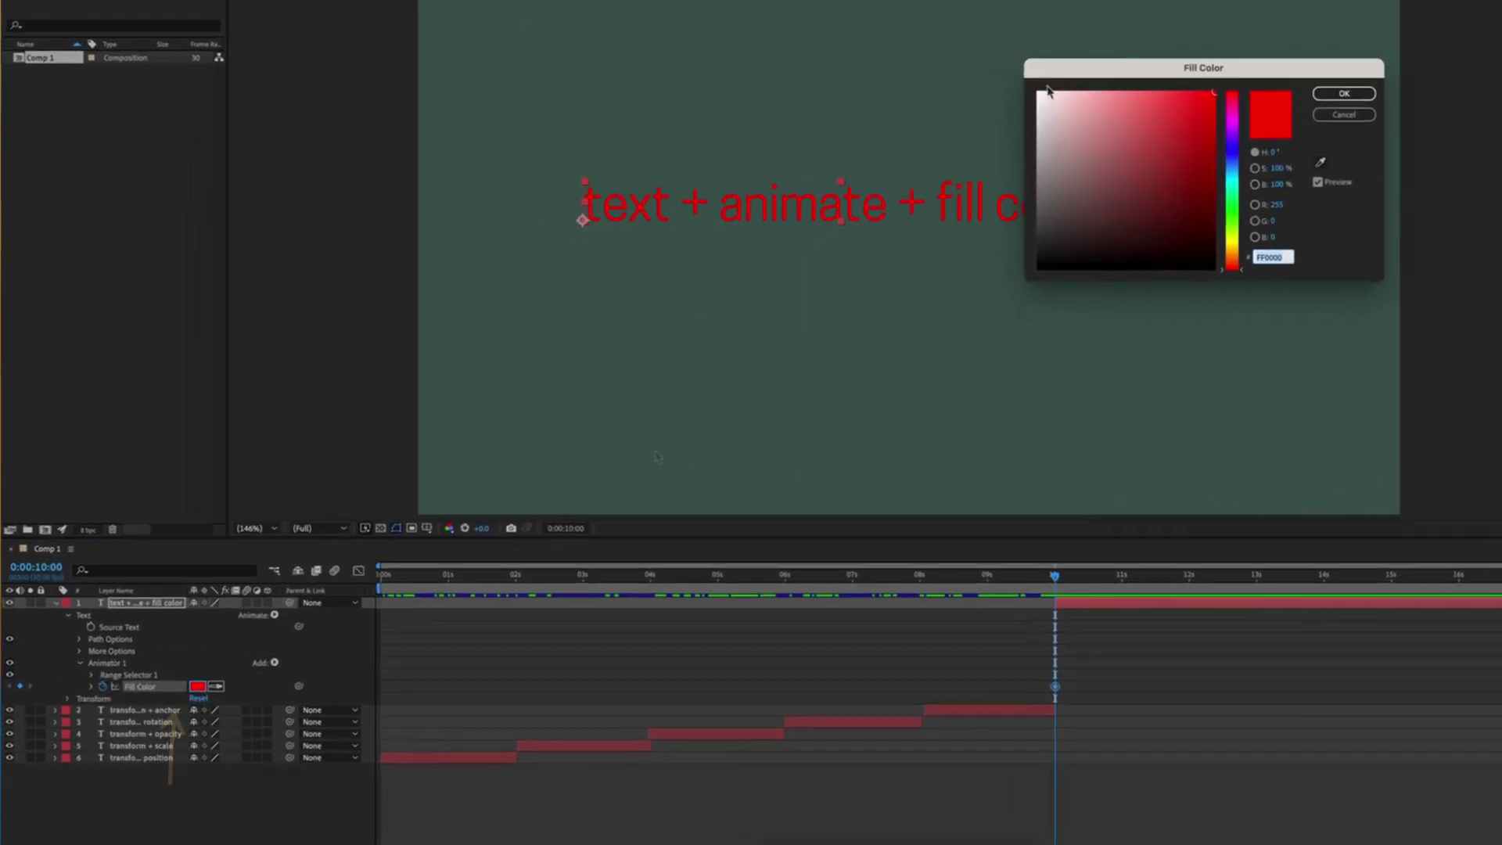
pyautogui.click(1043, 92)
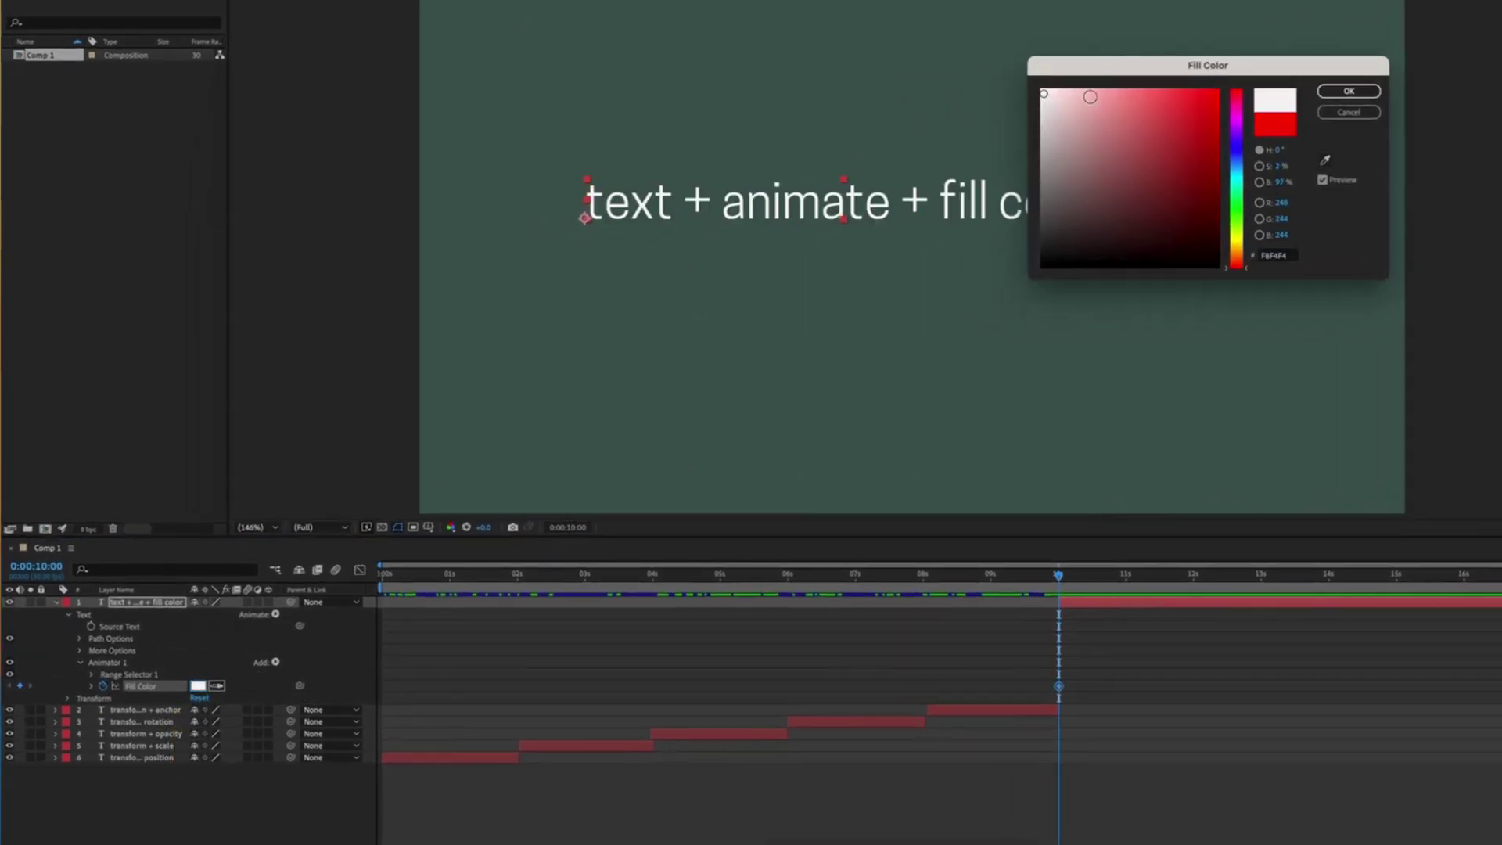
pyautogui.click(1346, 92)
# Step: Set a bright orange Fill Color keyframe at 12 s and scrub back to check
pyautogui.moveTo(1060, 577); pyautogui.dragTo(1193, 585)
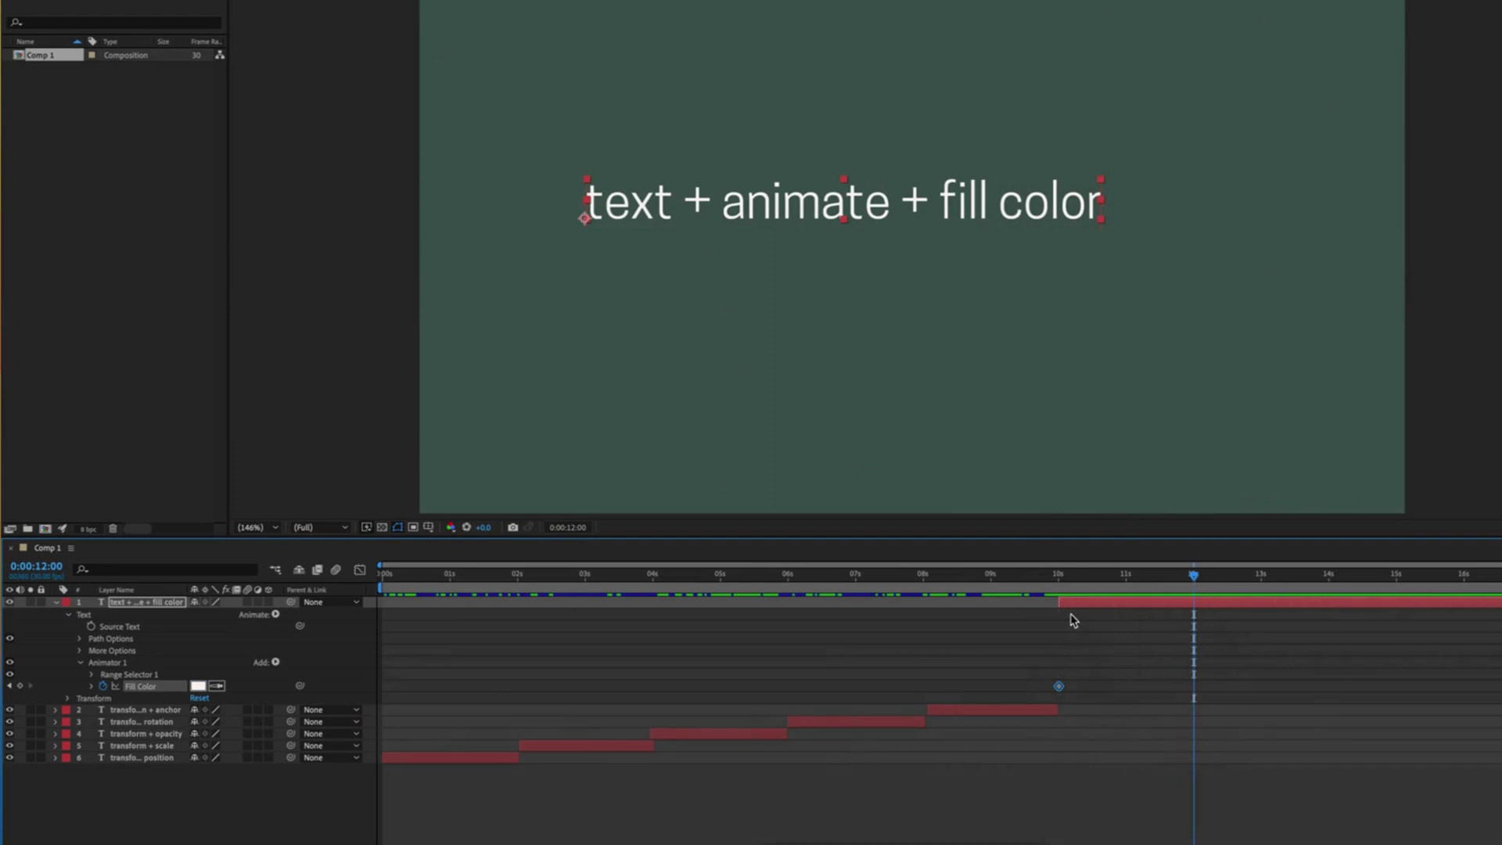
pyautogui.click(198, 686)
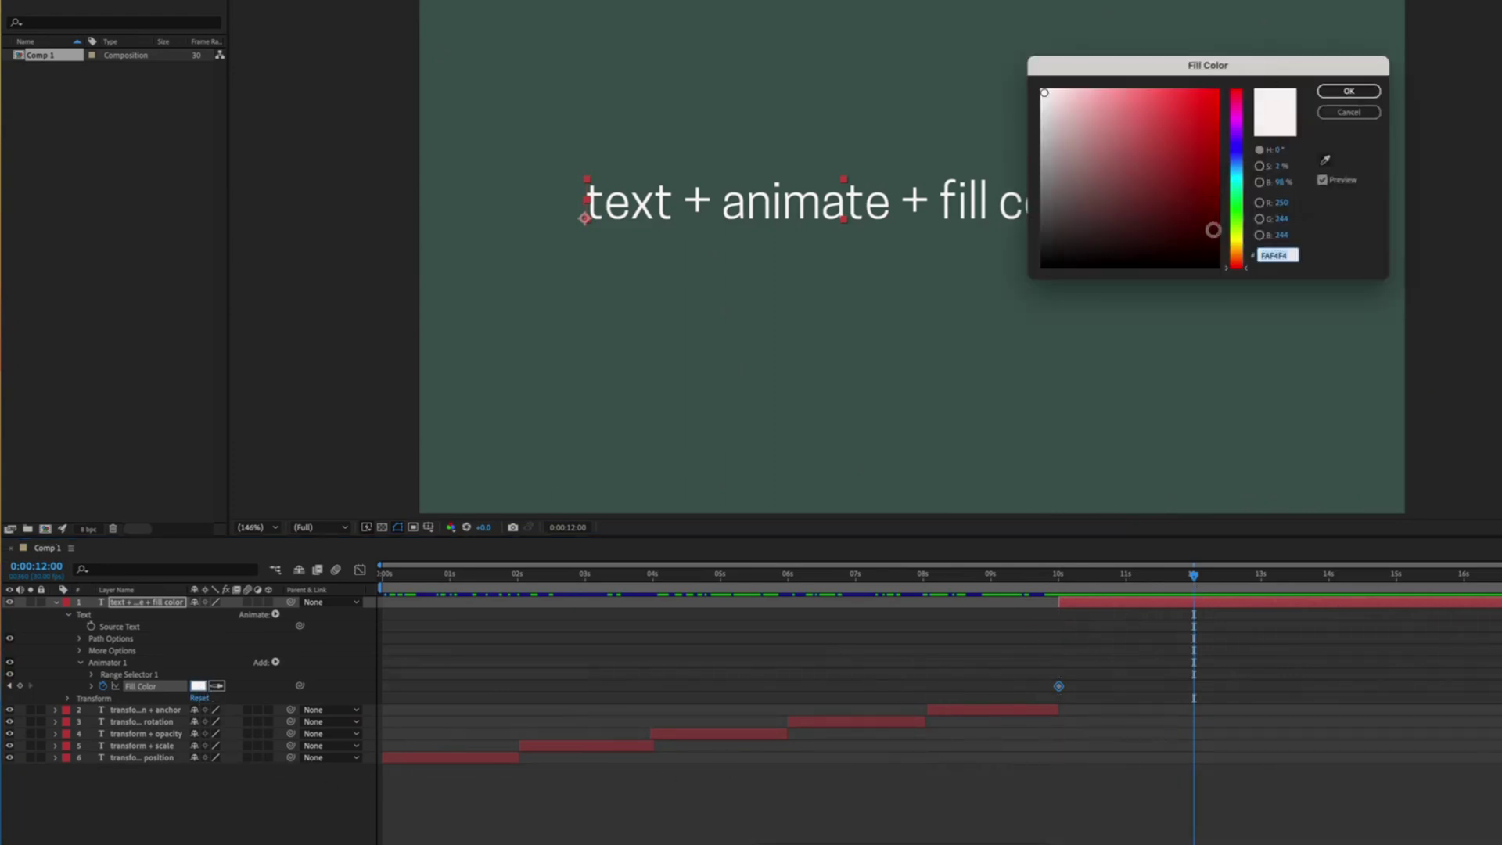
pyautogui.click(1239, 250)
pyautogui.moveTo(1237, 252); pyautogui.dragTo(1238, 255)
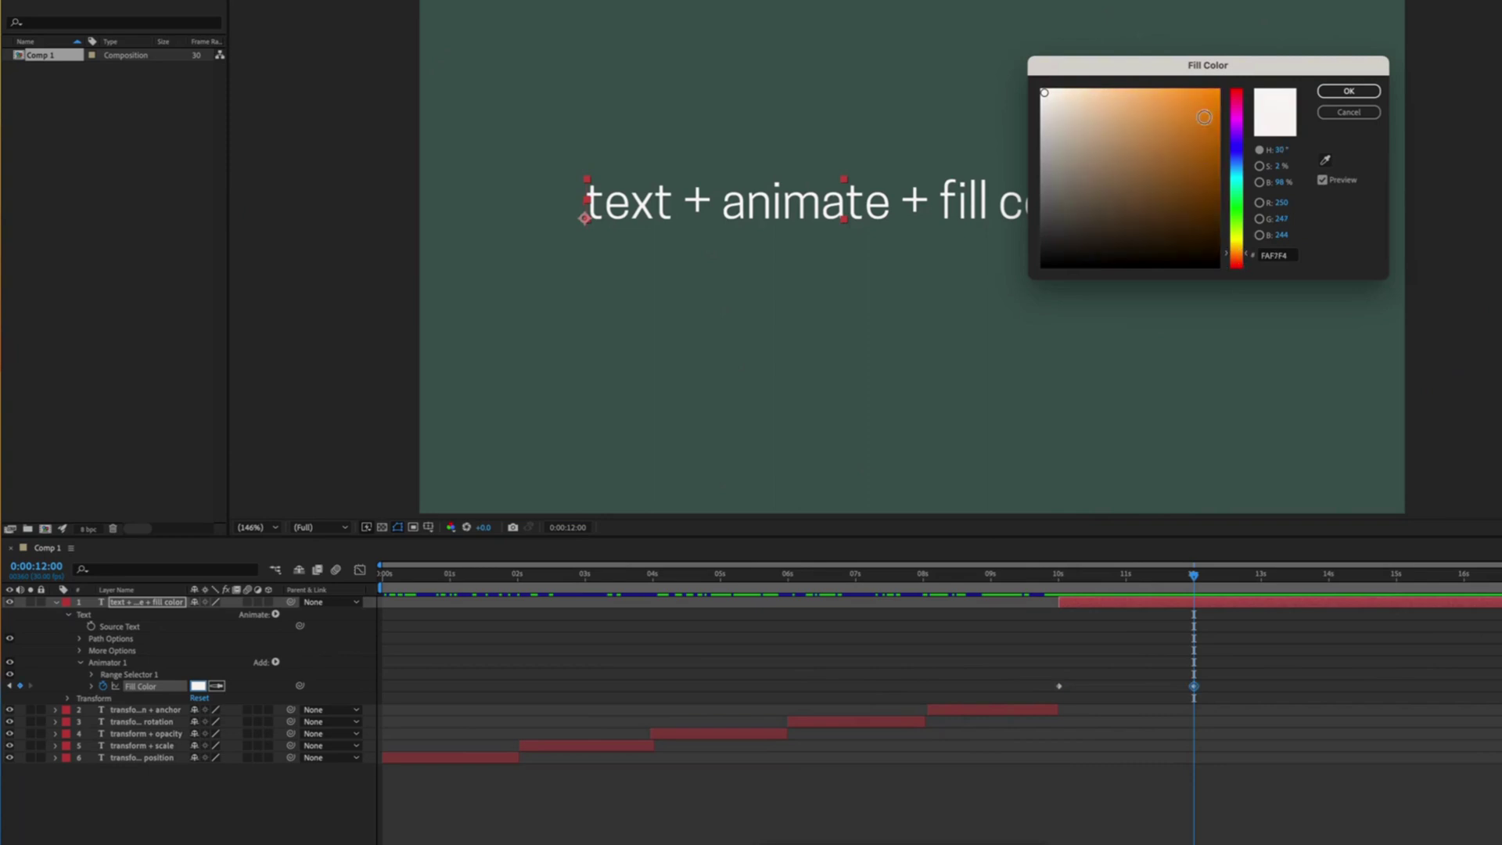
pyautogui.click(1213, 95)
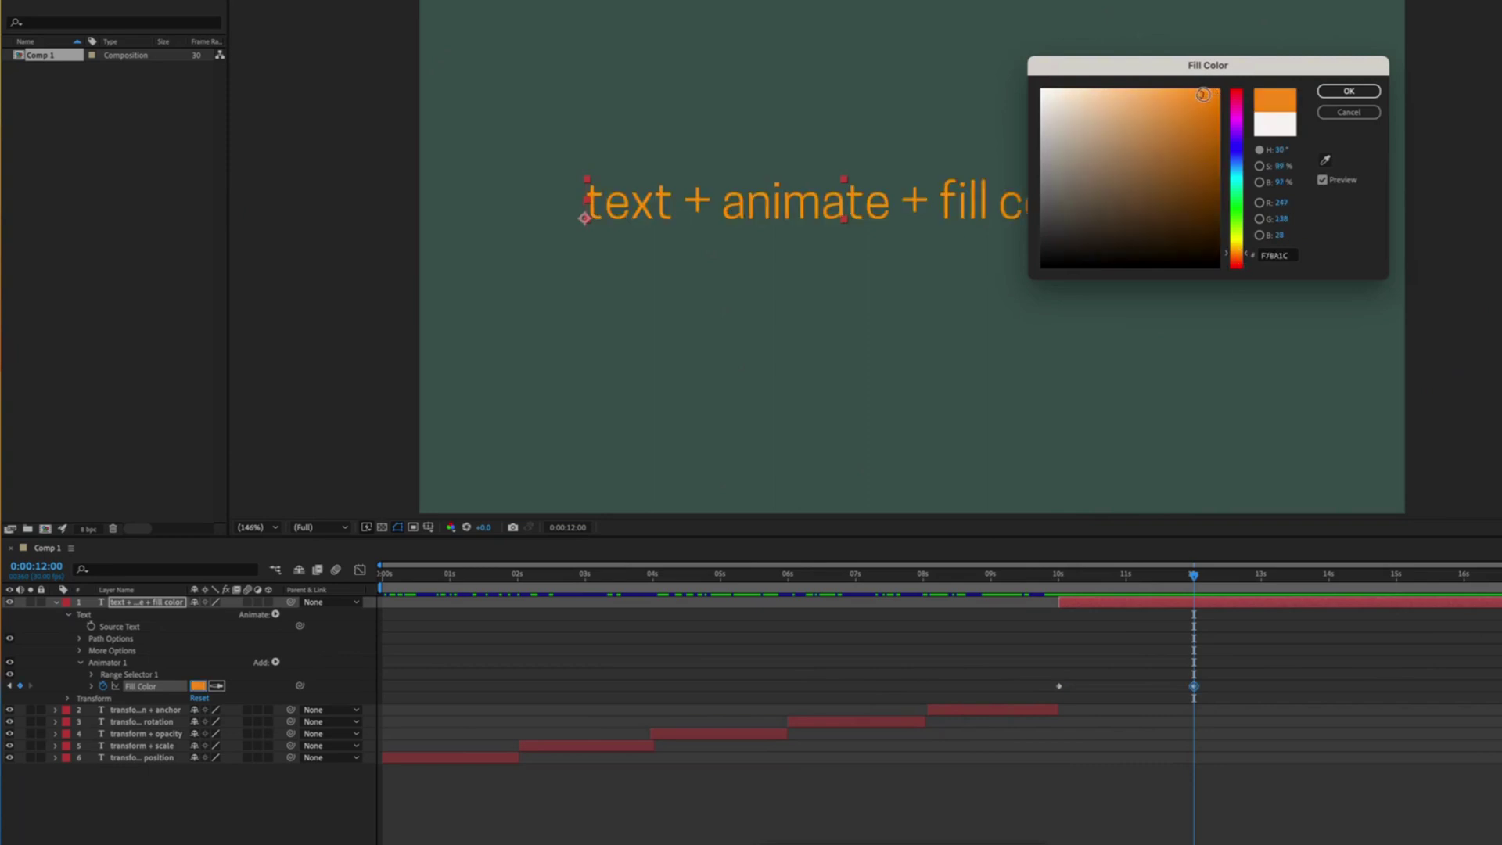
pyautogui.click(1349, 91)
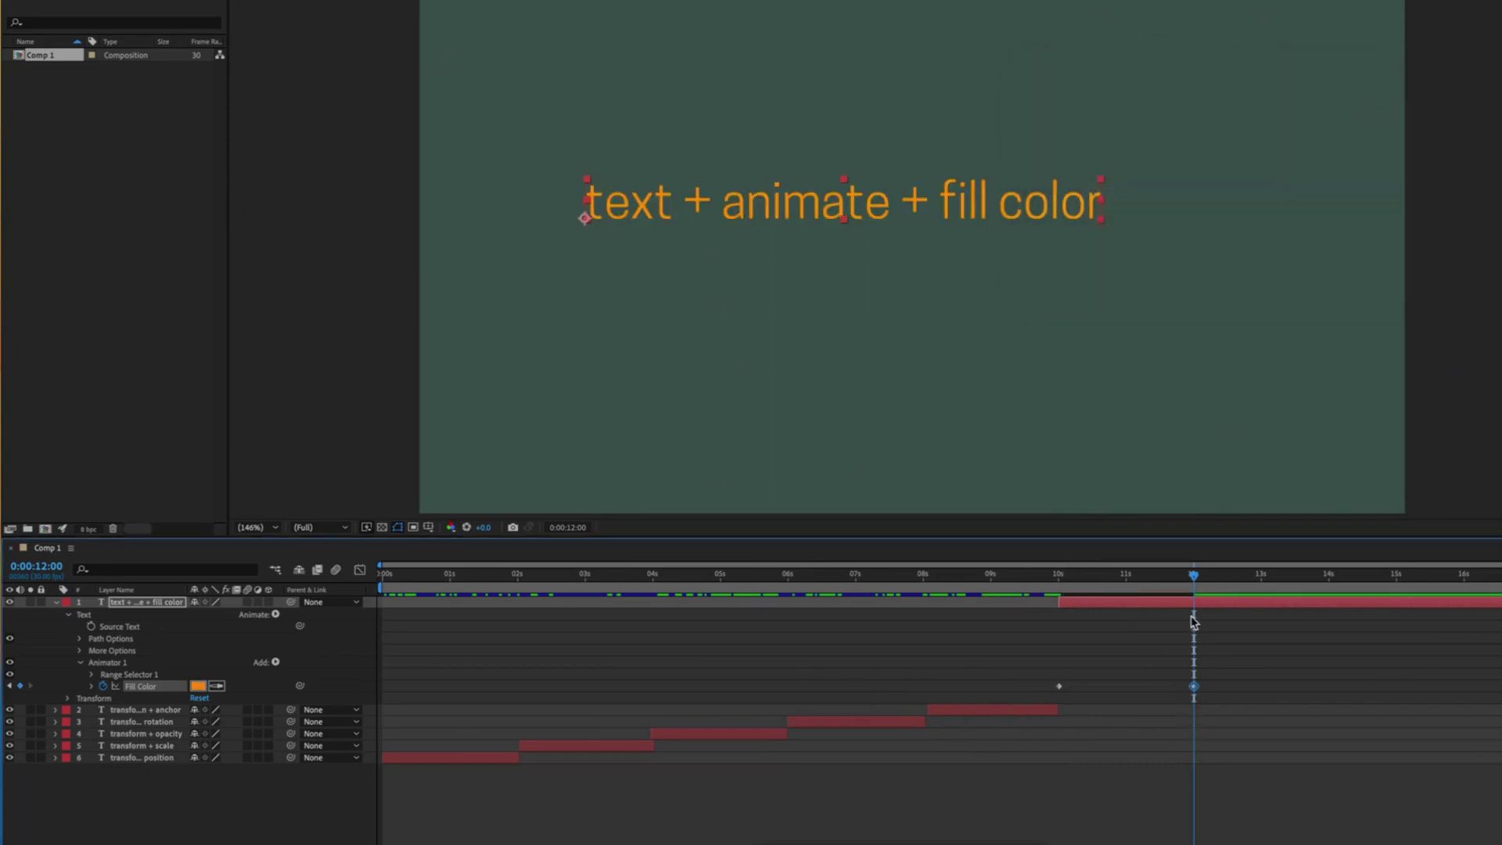
pyautogui.moveTo(1195, 576)
pyautogui.mouseDown()
pyautogui.moveTo(1040, 582)
pyautogui.moveTo(1062, 599)
pyautogui.moveTo(1197, 600)
pyautogui.mouseUp()
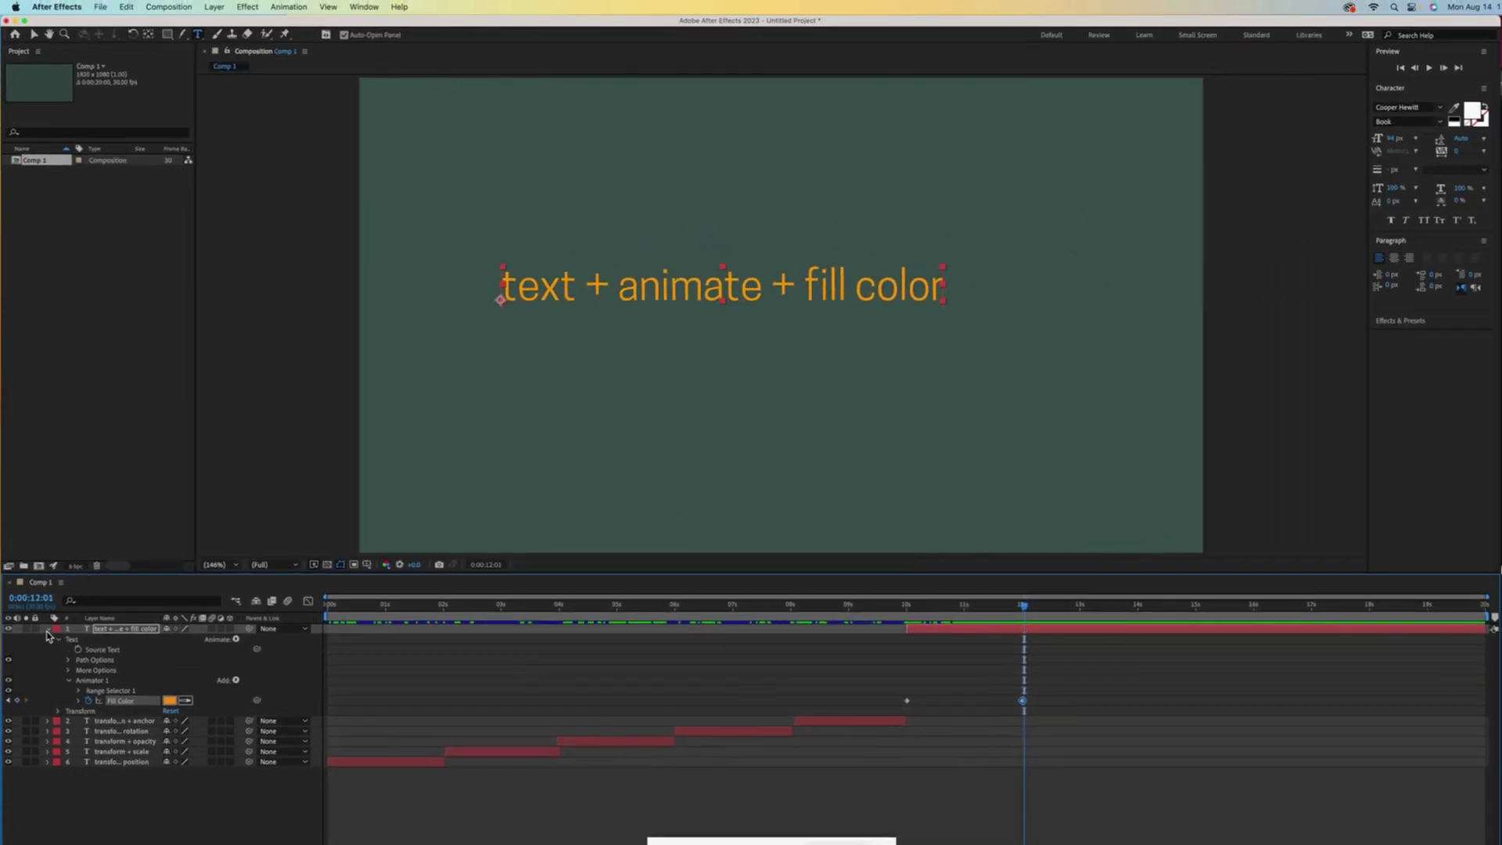
# Step: End the fill color layer at 12 s and add a 'text + animate + tracking' text layer
pyautogui.click(47, 630)
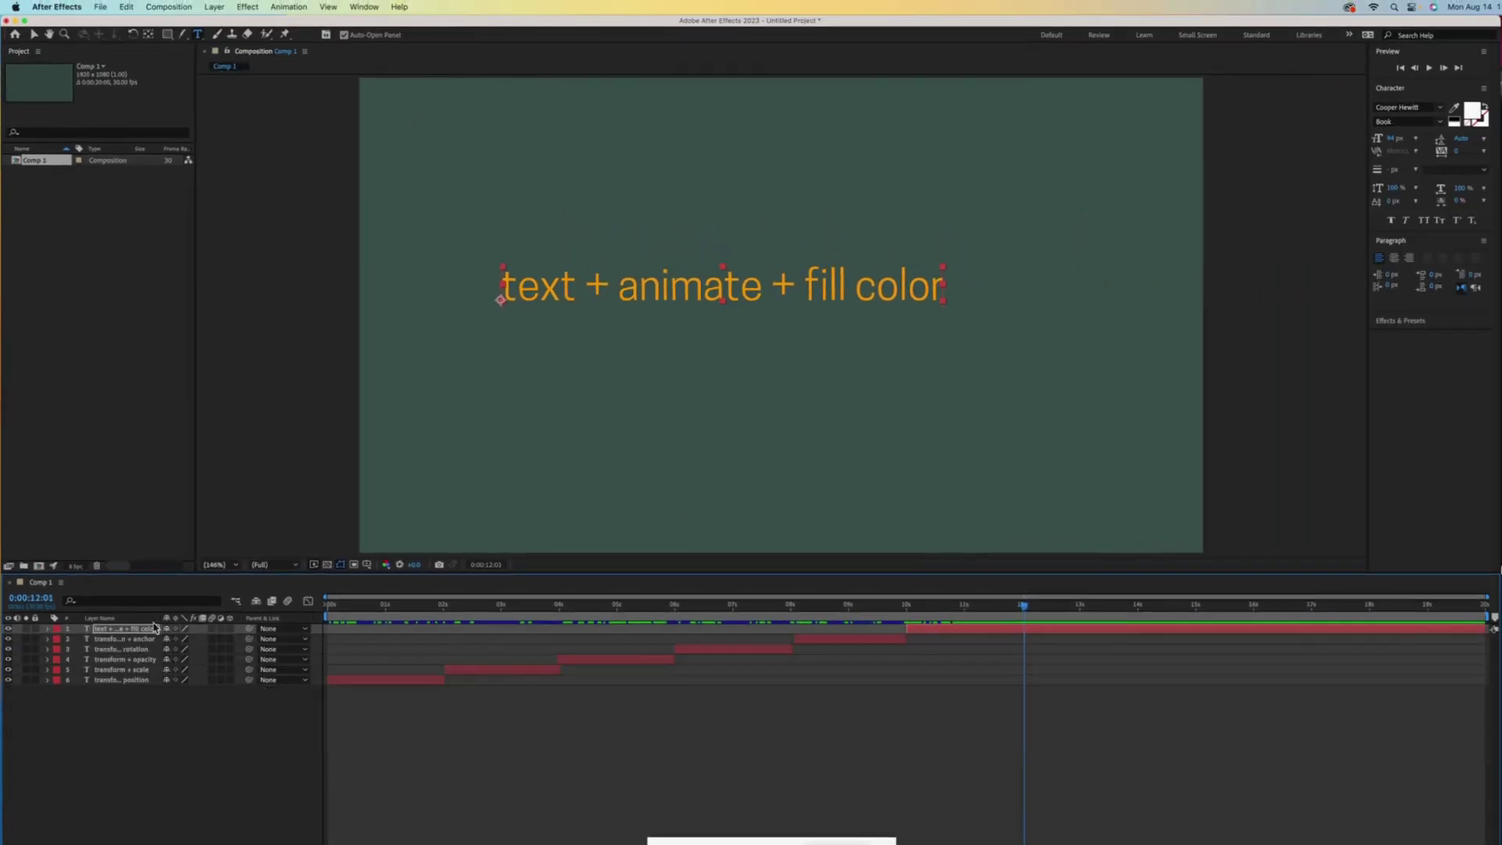
pyautogui.hotkey('alt', ']')
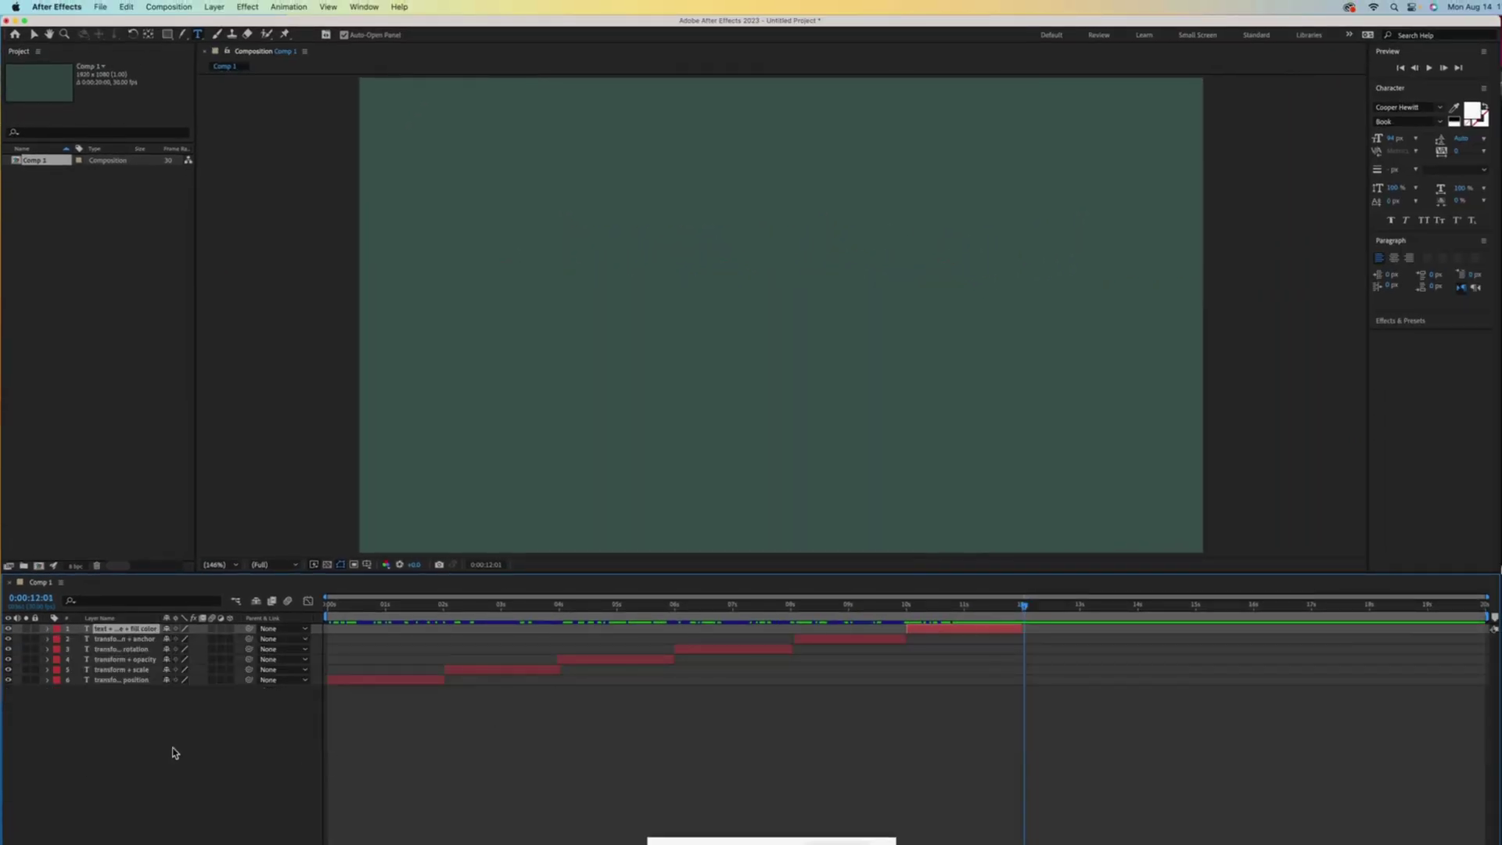
pyautogui.press('super+alt+shift+t')
pyautogui.write('text + animate + tracking')
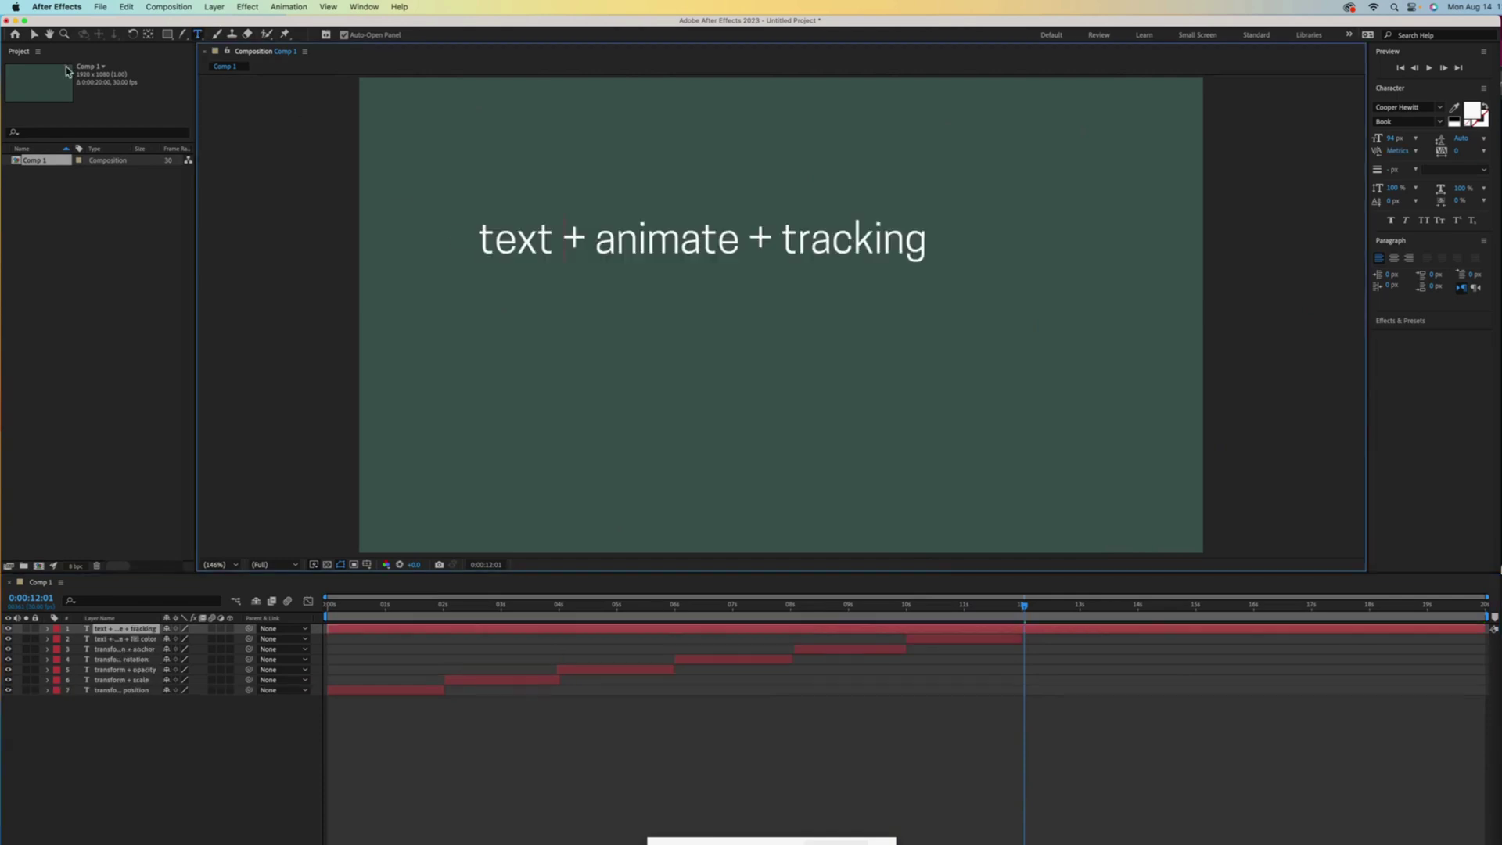
# Step: Add a Tracking animator to the tracking text layer and rename it Tracking
pyautogui.click(34, 35)
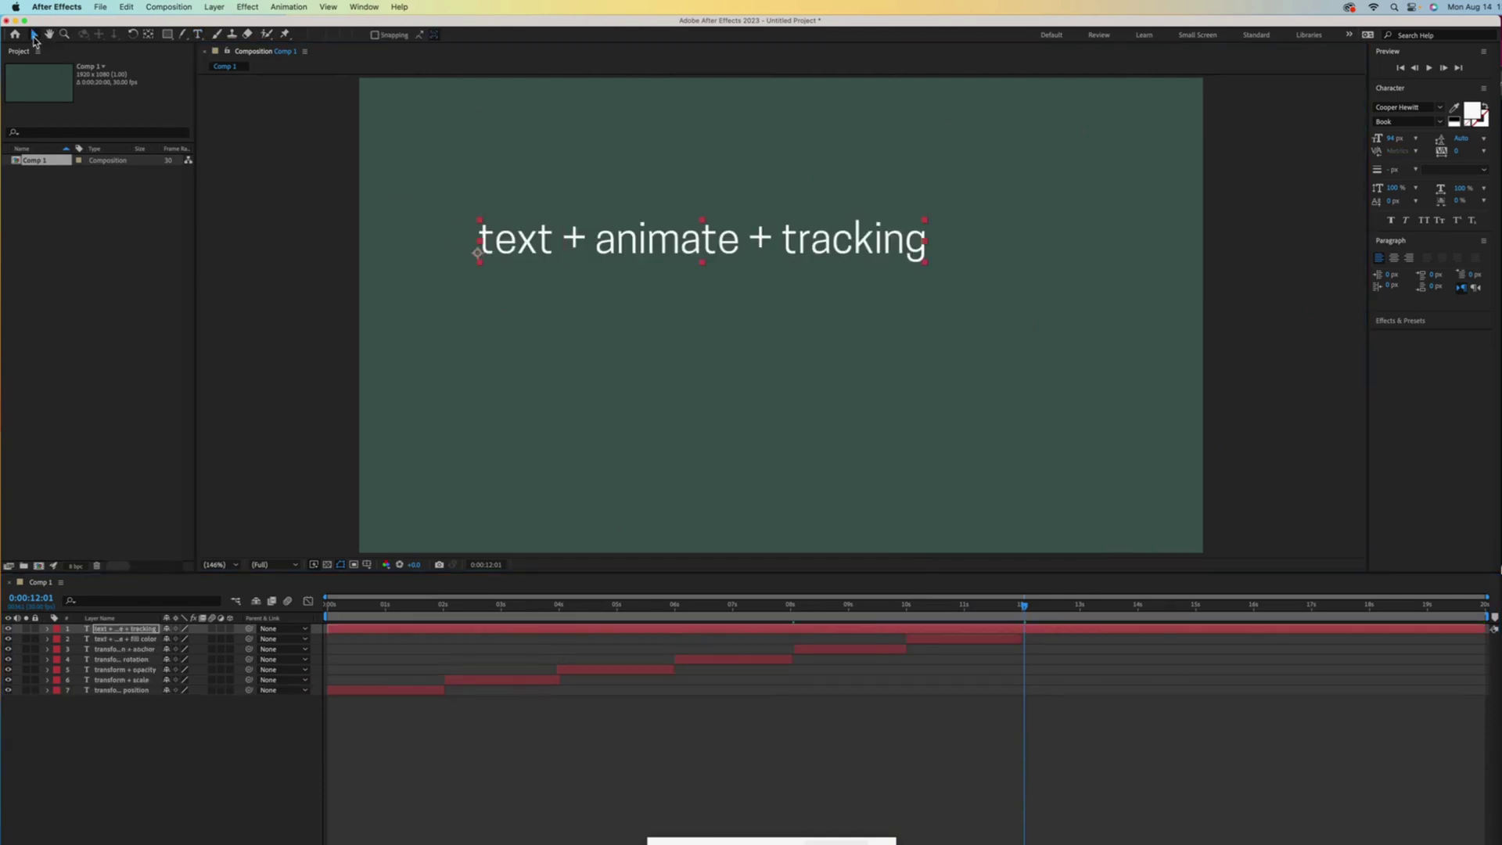
pyautogui.click(47, 628)
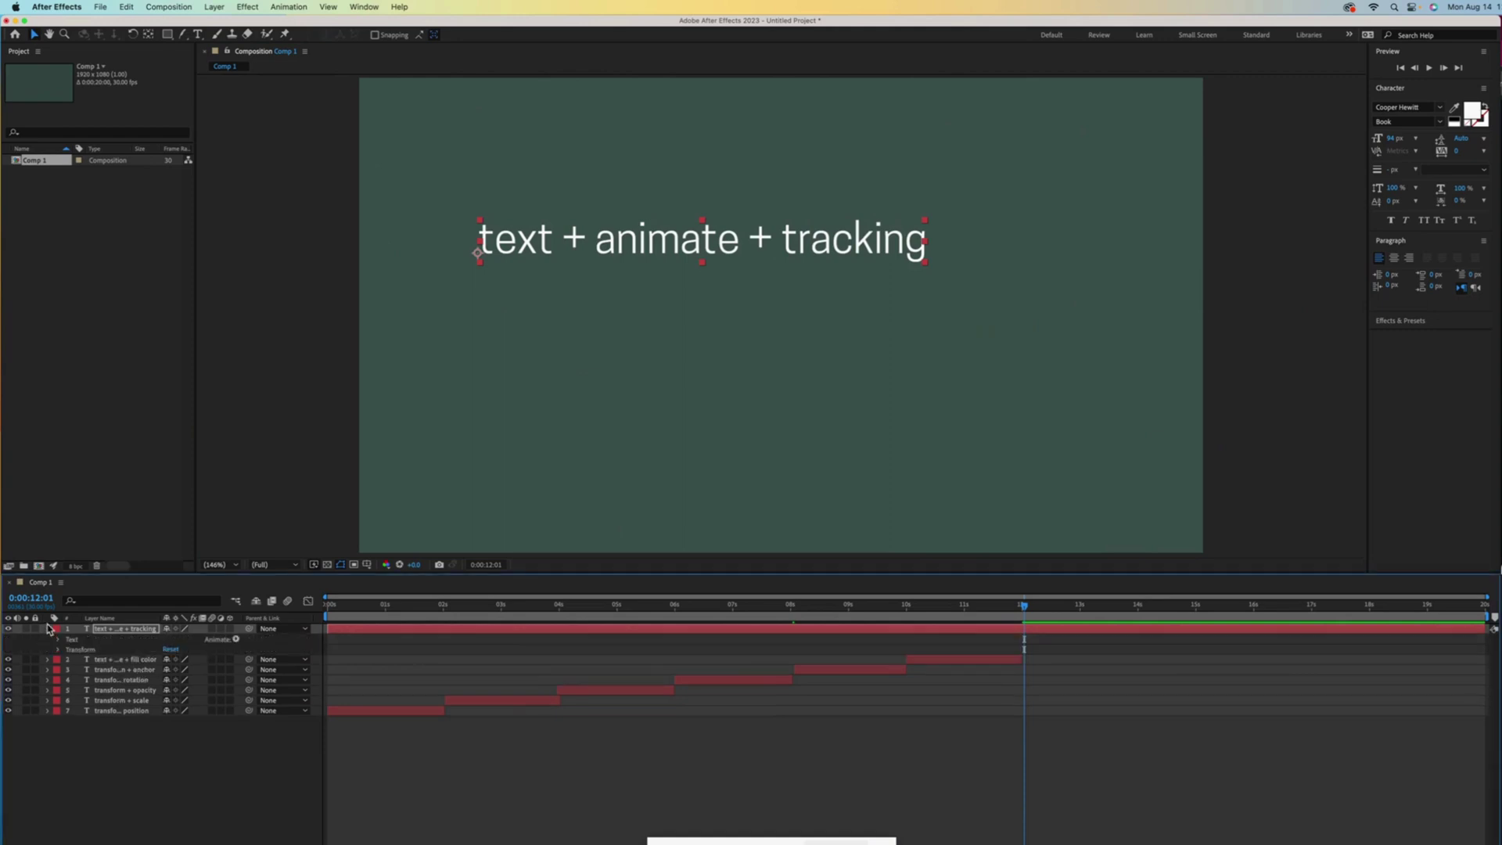
pyautogui.click(236, 640)
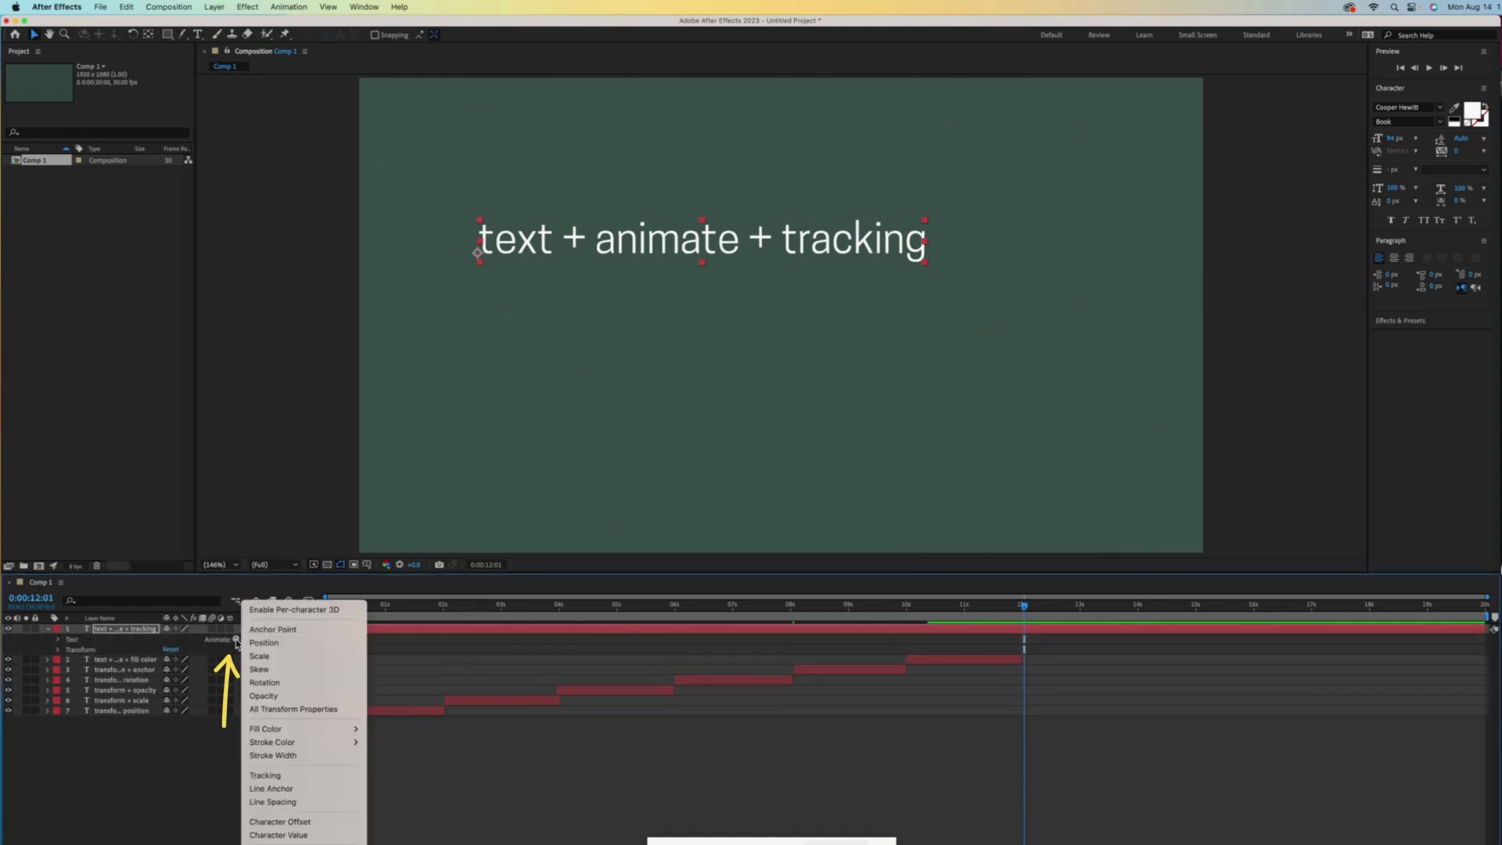
pyautogui.click(298, 778)
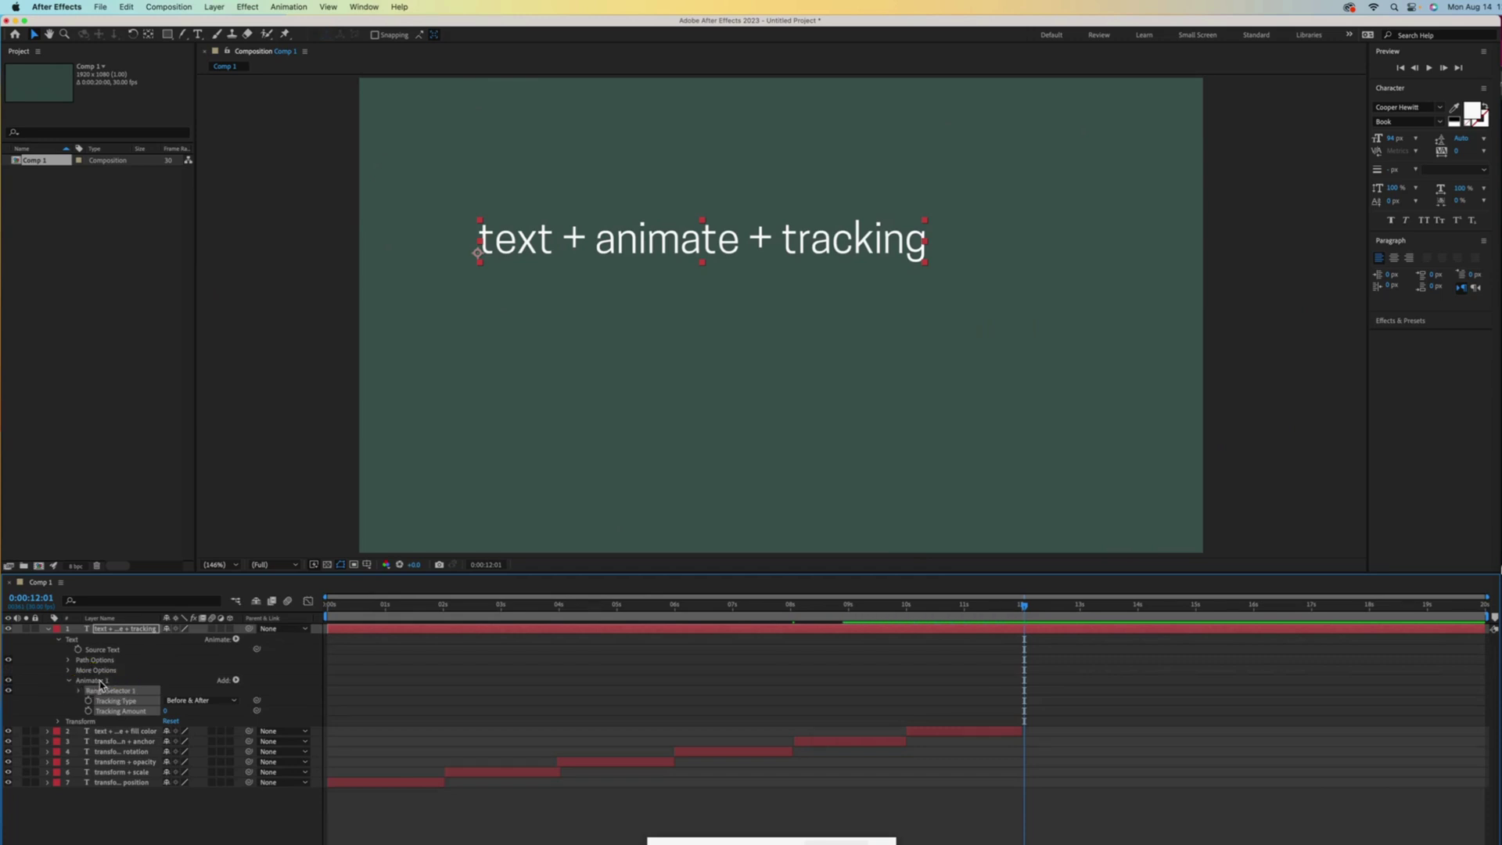
pyautogui.click(97, 682)
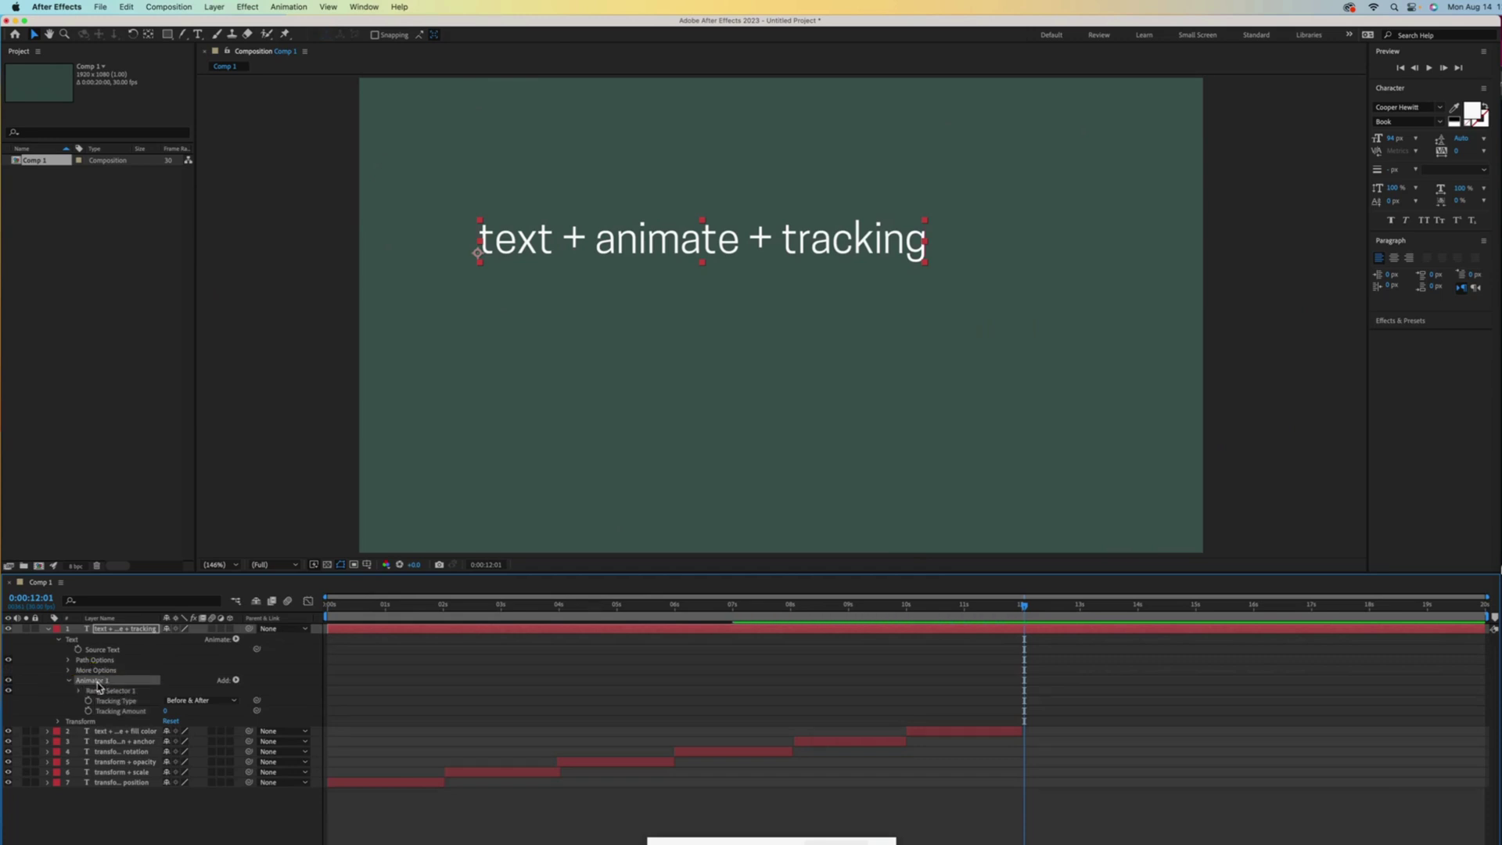
pyautogui.press('Return')
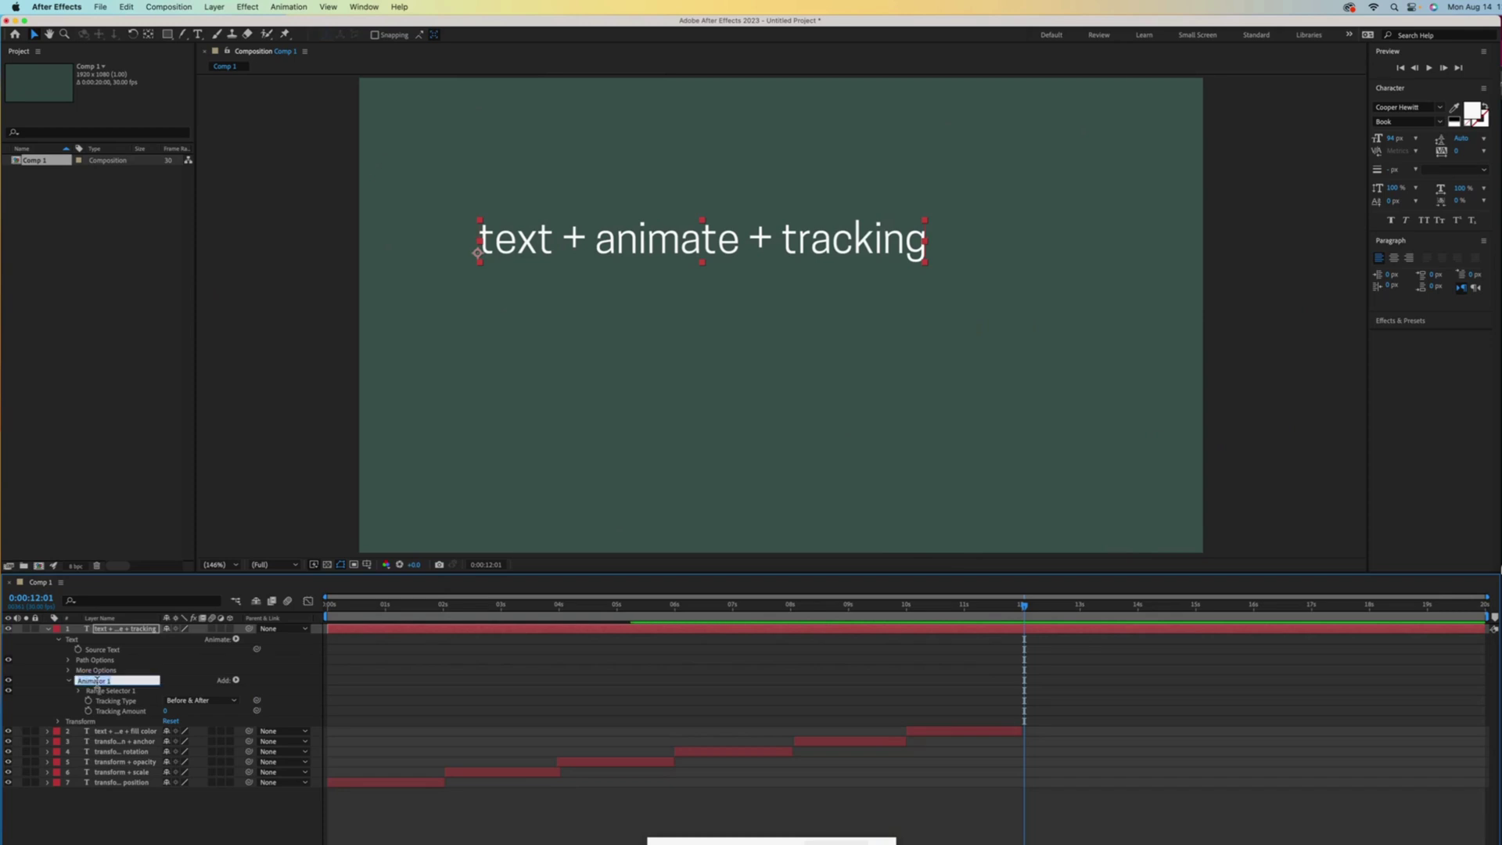
pyautogui.write('Tracking')
pyautogui.press('Return')
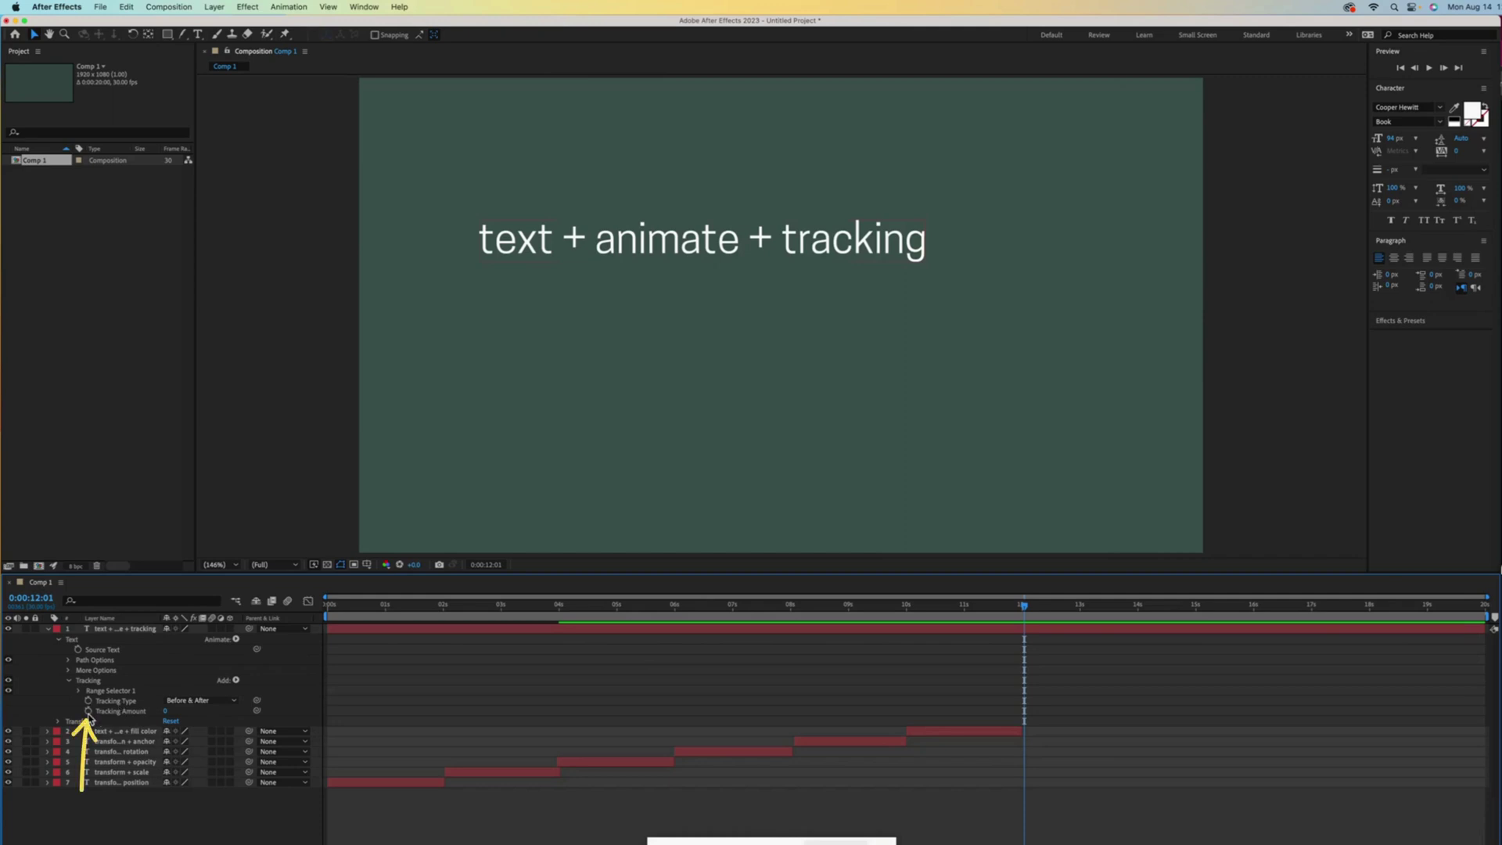
# Step: Keyframe Tracking Amount at 0 at 12 s and 24 at 14 s
pyautogui.click(88, 711)
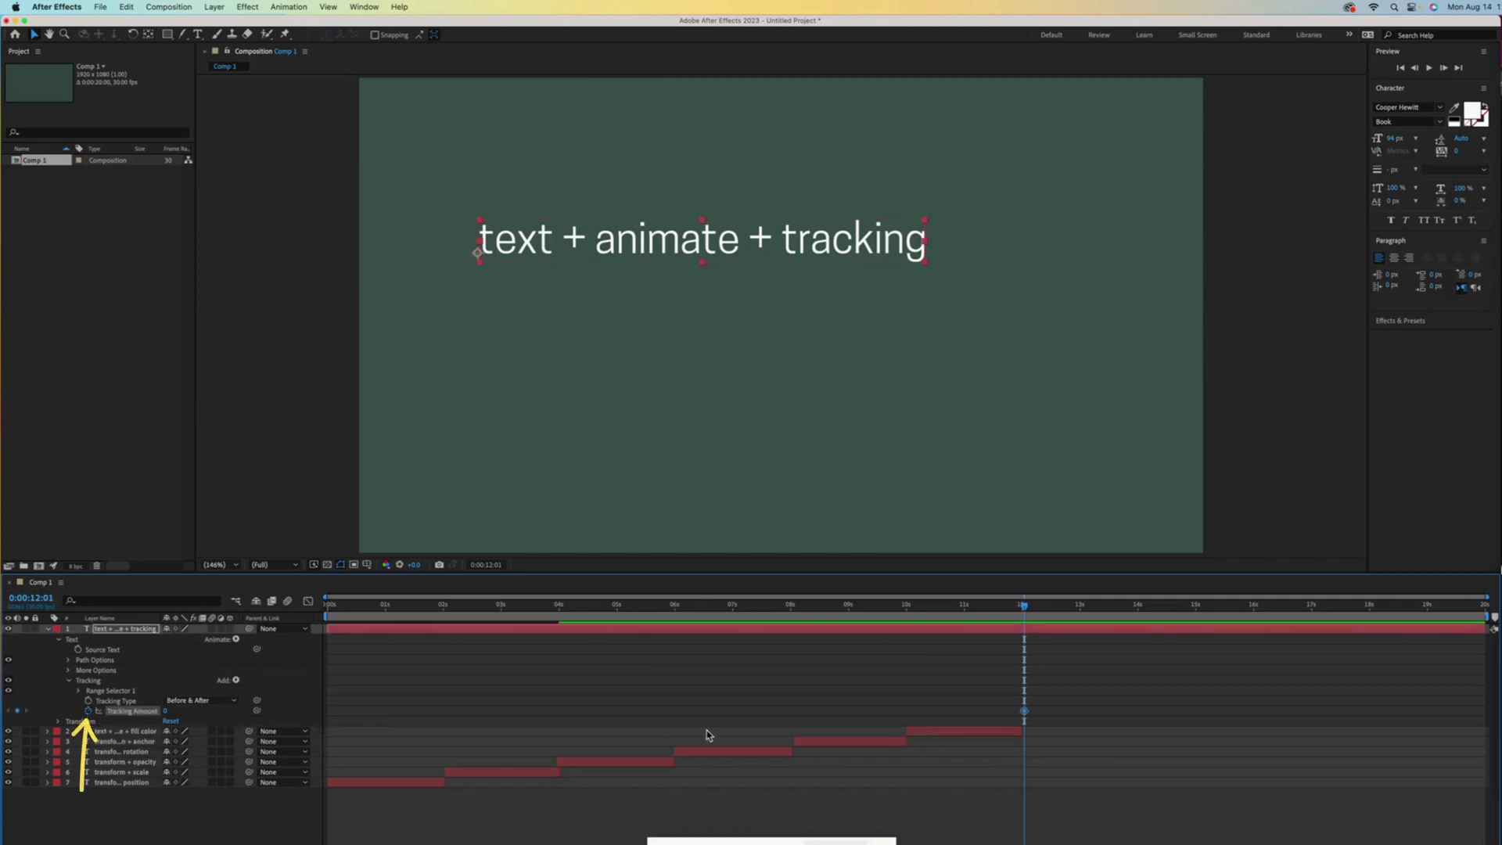
pyautogui.moveTo(1023, 609); pyautogui.dragTo(1138, 611)
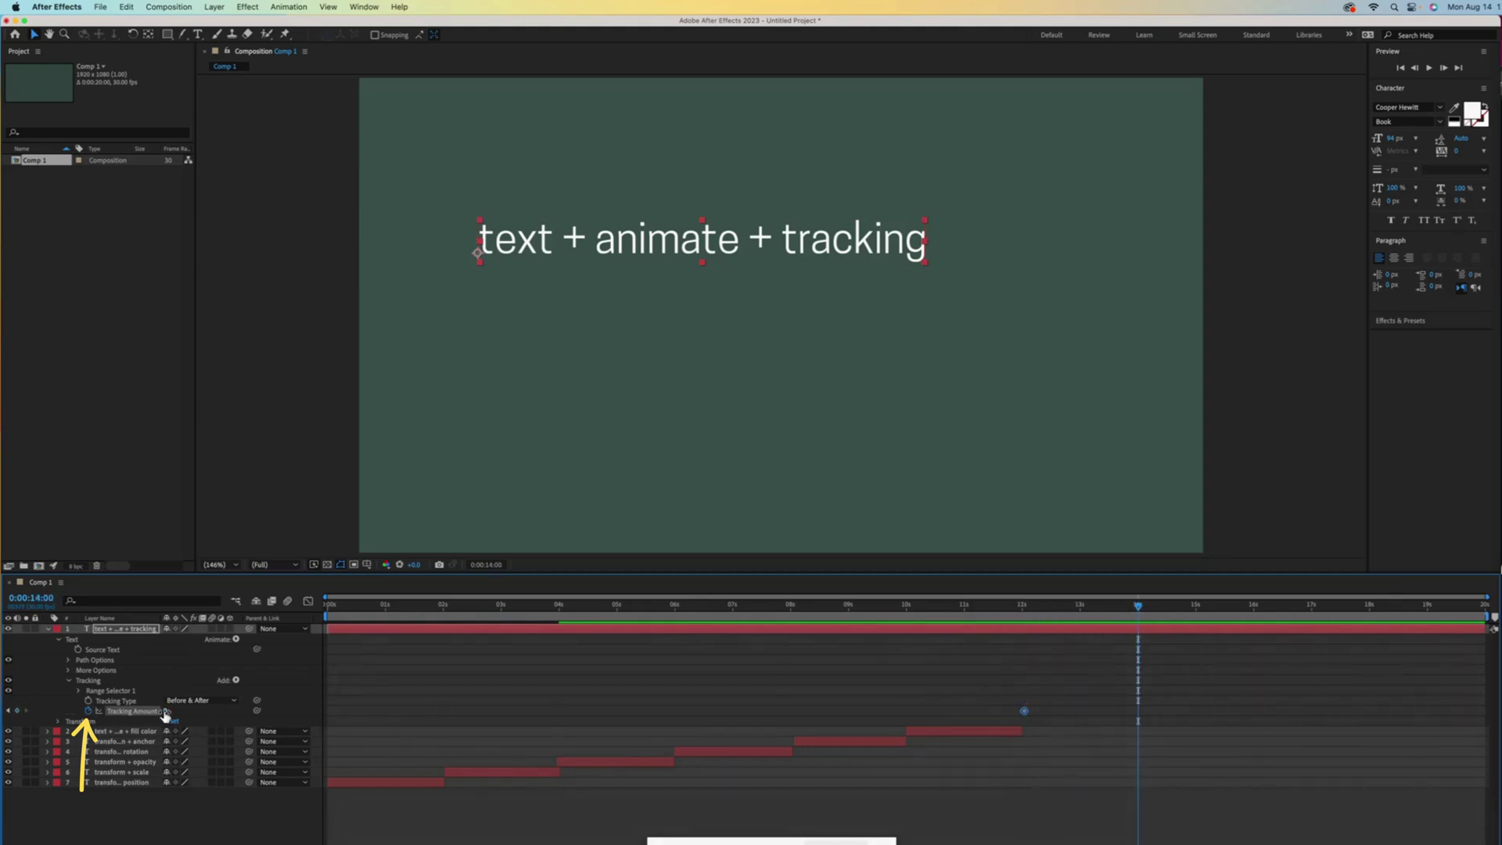
pyautogui.moveTo(166, 713); pyautogui.dragTo(233, 743)
pyautogui.moveTo(1139, 612)
pyautogui.mouseDown()
pyautogui.moveTo(1023, 613)
pyautogui.moveTo(1140, 614)
pyautogui.mouseUp()
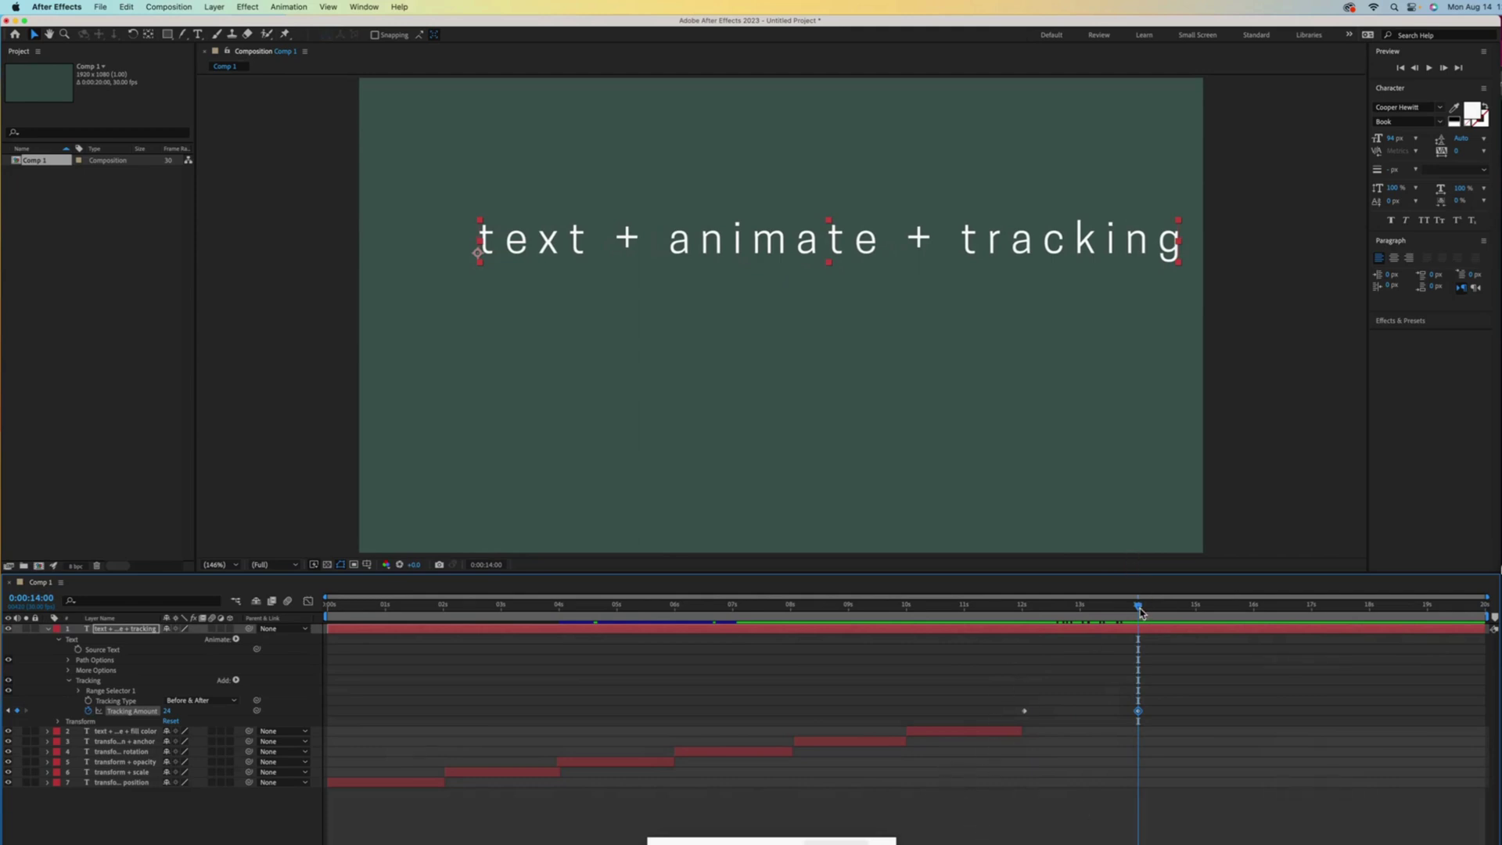
# Step: Create a new text layer reading 'text + text source' below the tracking text
pyautogui.press('u')
pyautogui.click(197, 35)
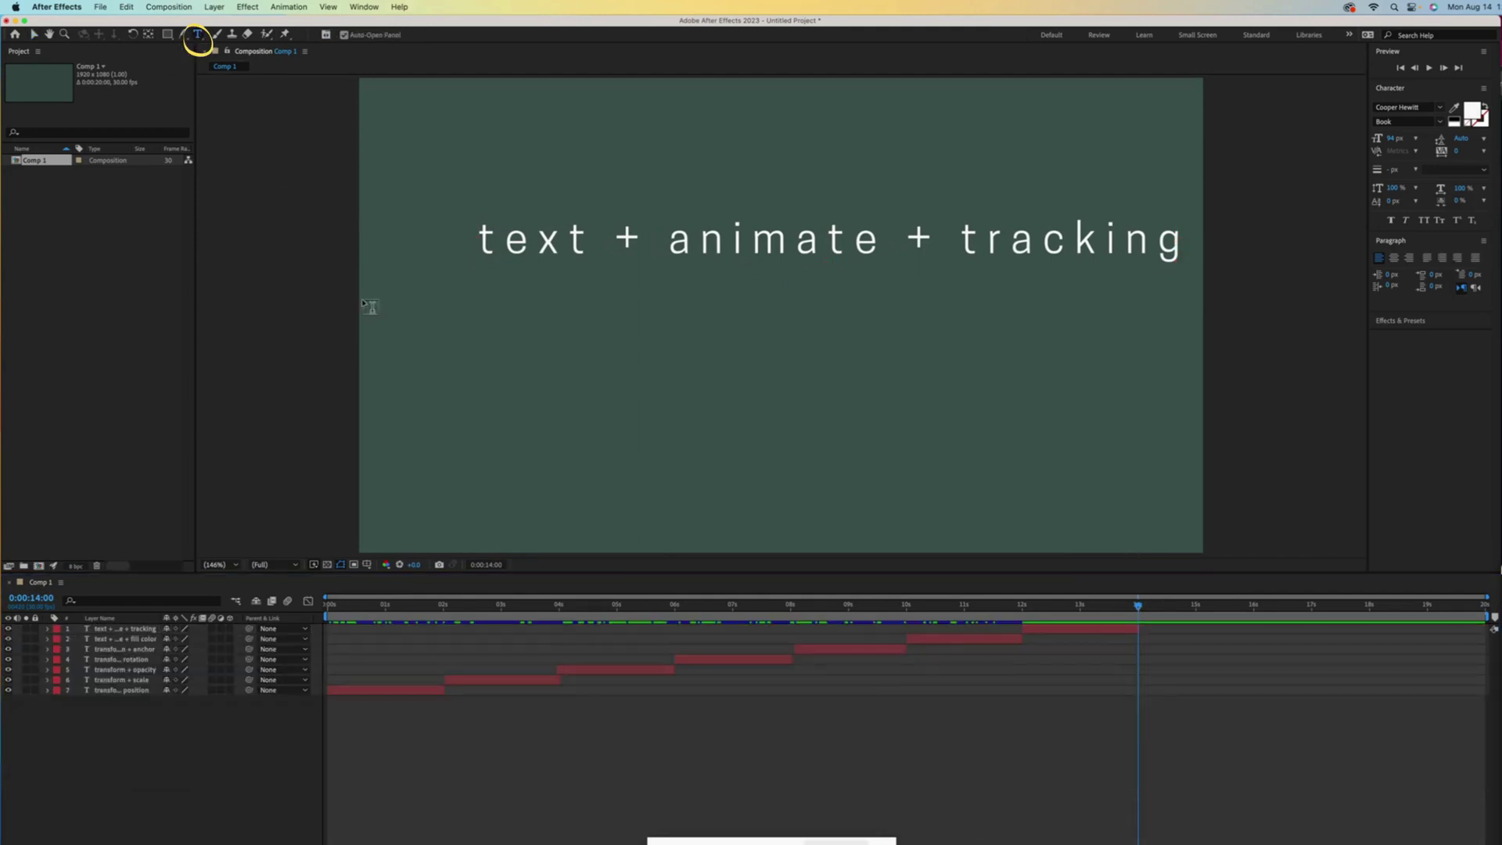
pyautogui.click(459, 412)
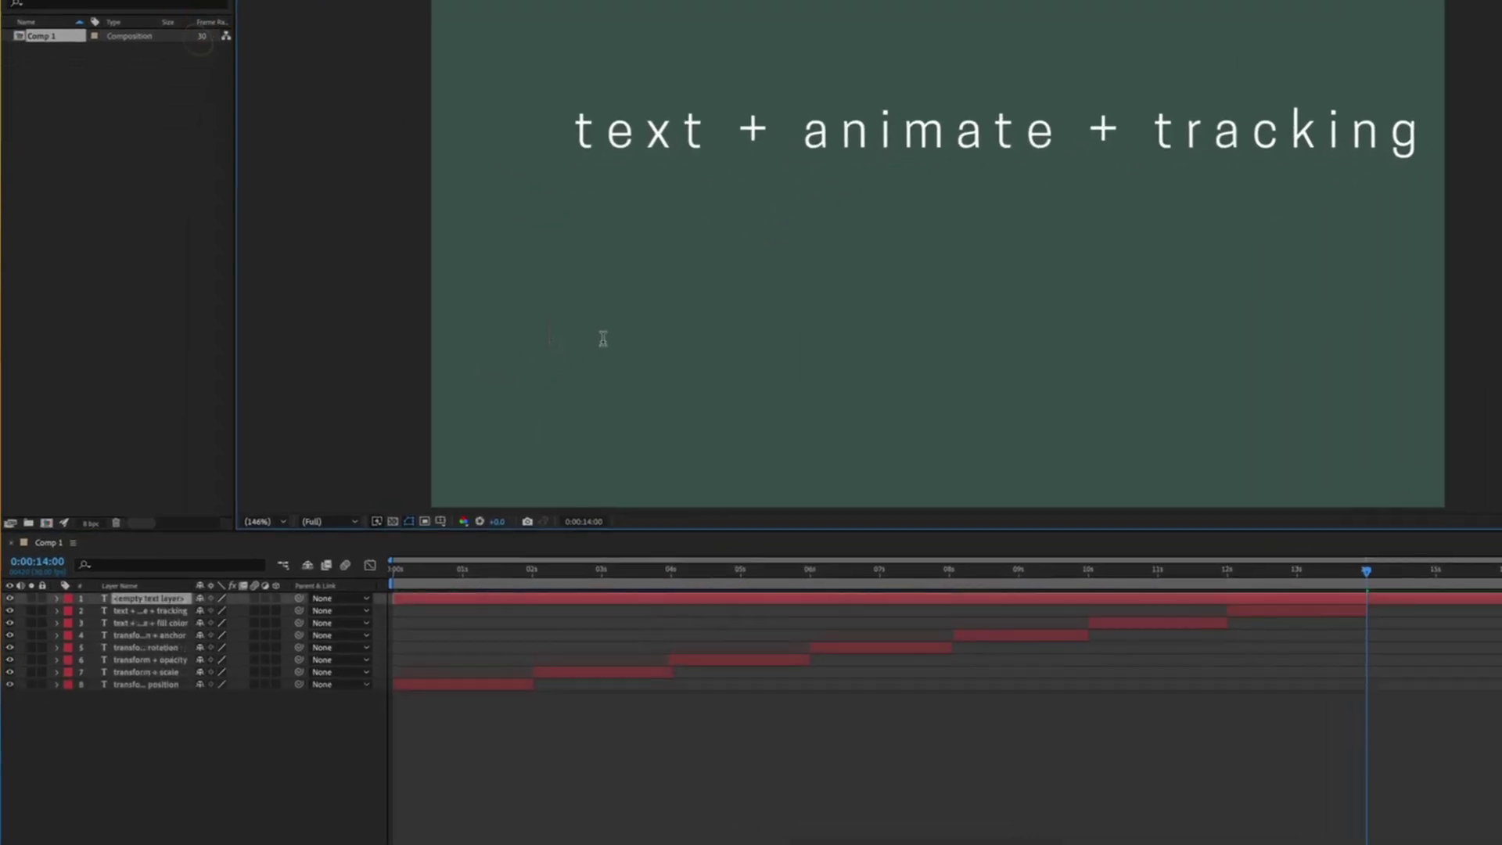
pyautogui.write('text + text source')
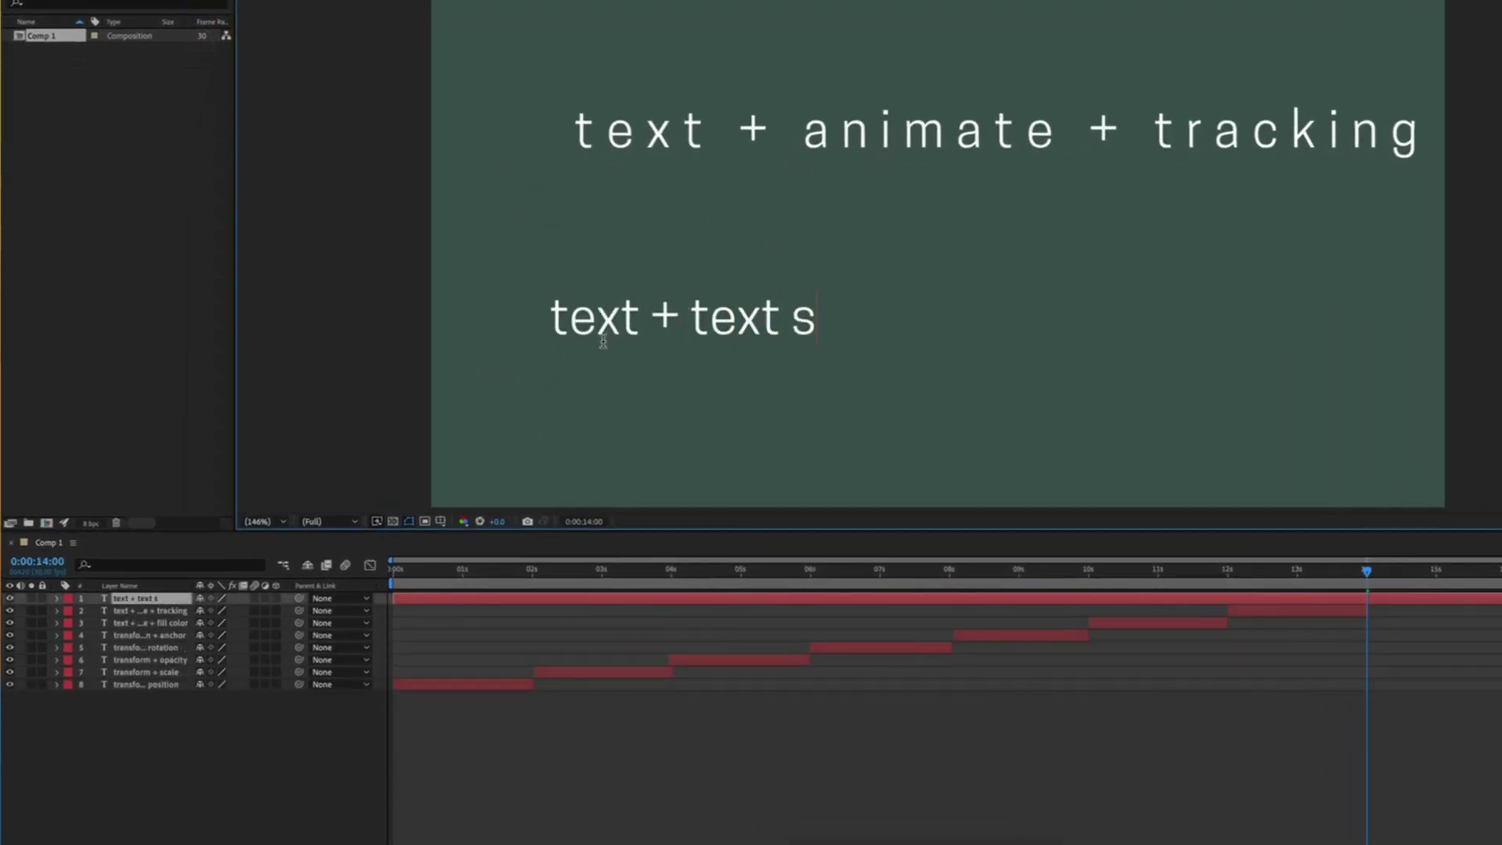
pyautogui.press('Escape')
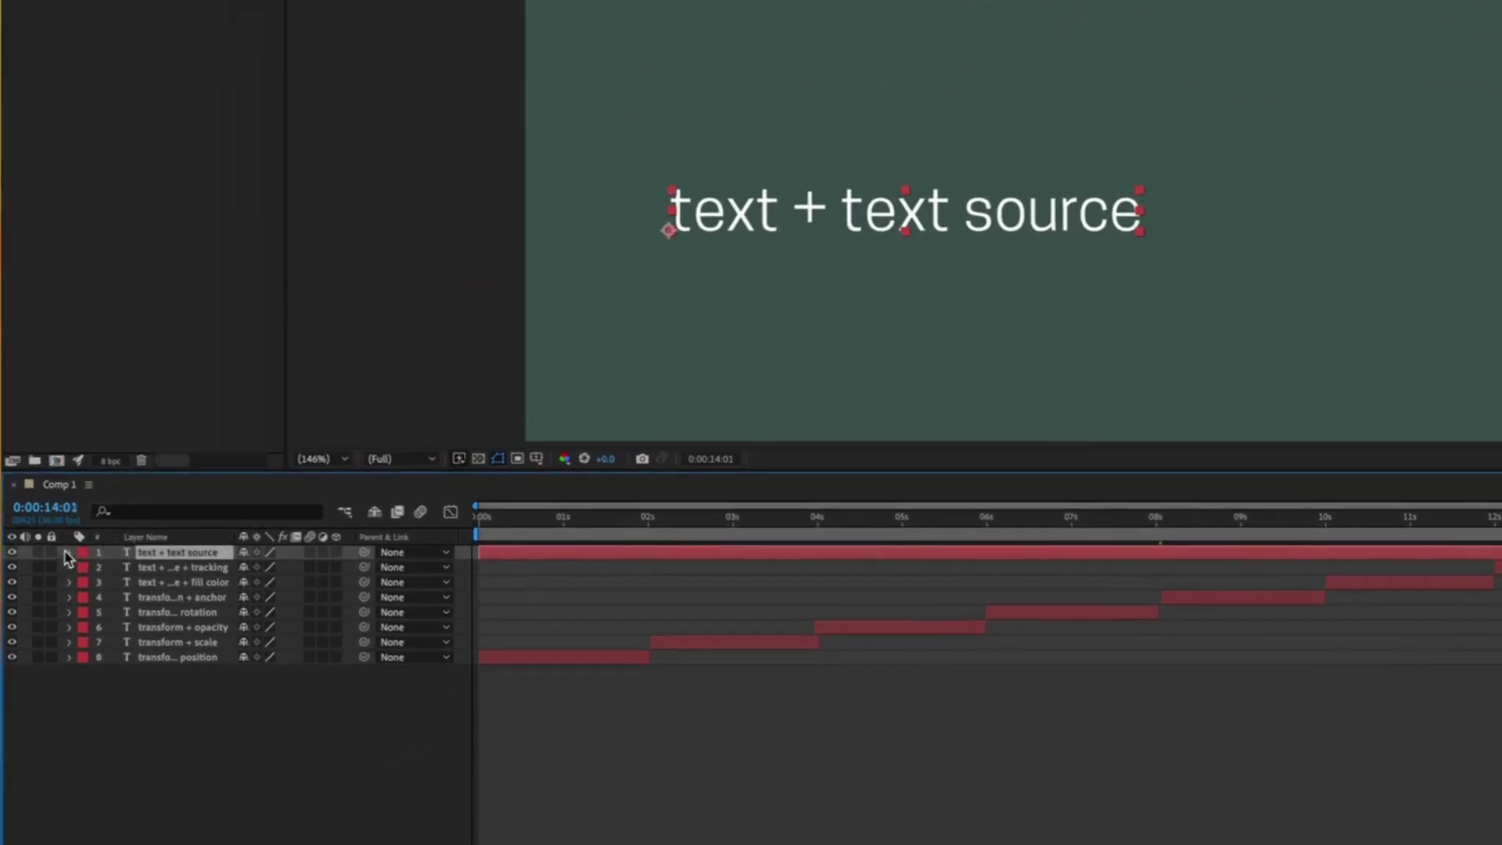
# Step: Set a Source Text keyframe on the text + text source layer at 0:00:14:01
pyautogui.click(56, 597)
pyautogui.click(86, 569)
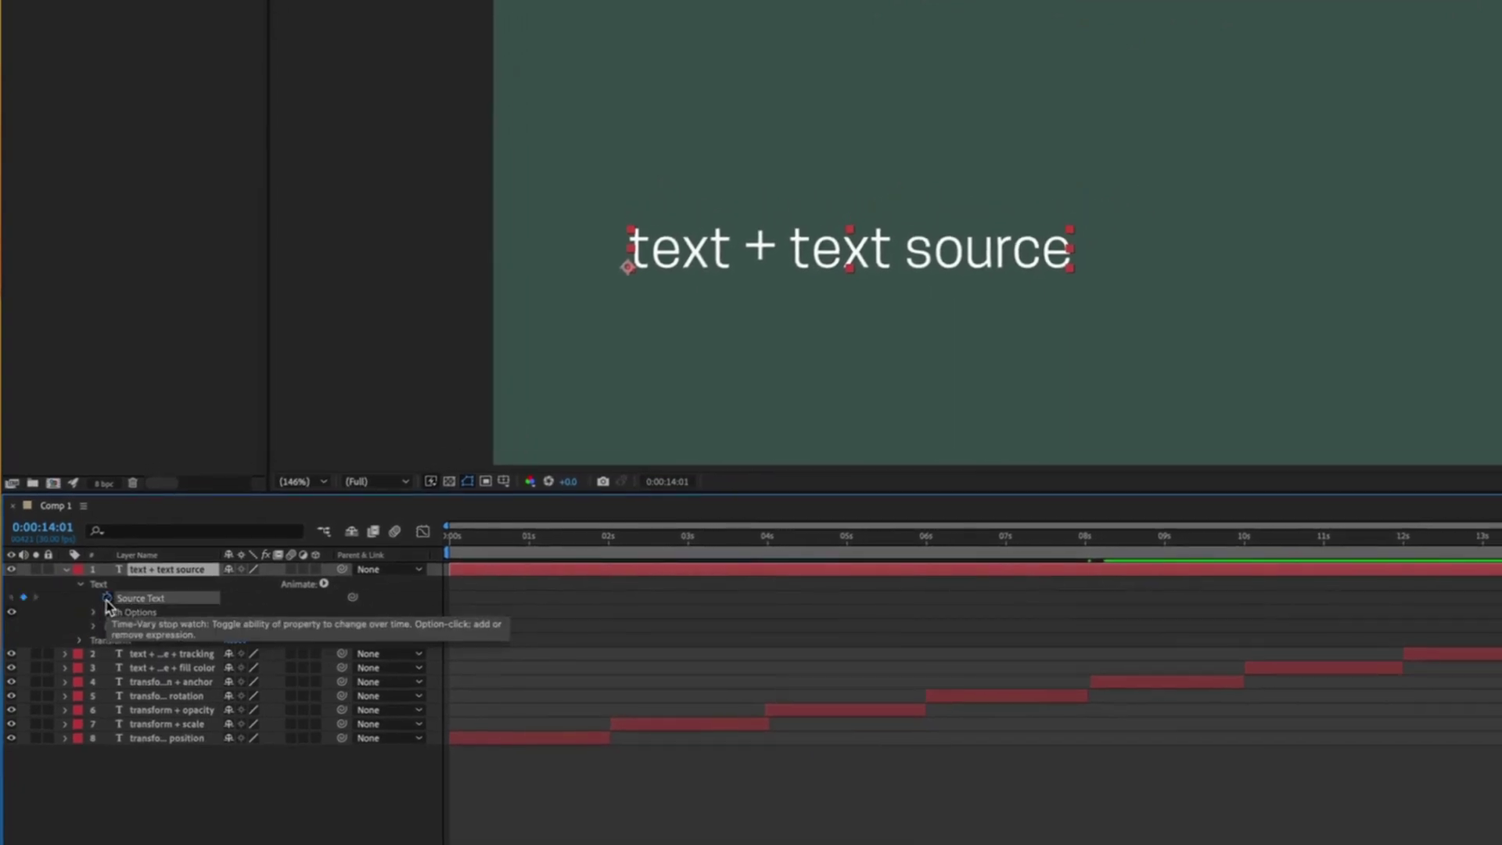
pyautogui.click(107, 598)
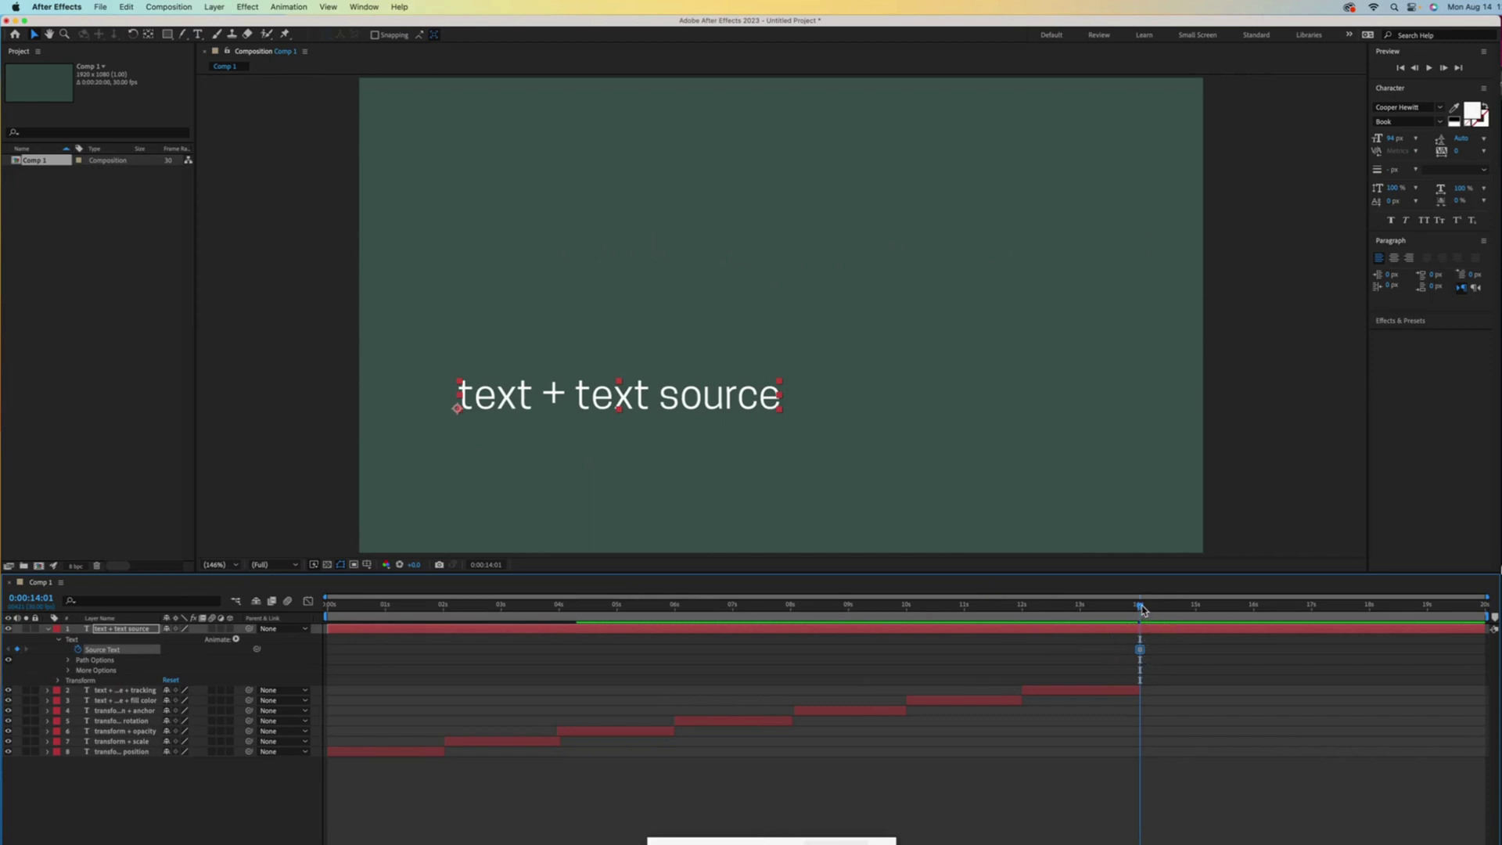
# Step: At 15:00, change the text + text source fill colour to yellow in the Character panel
pyautogui.moveTo(1142, 610); pyautogui.dragTo(1197, 614)
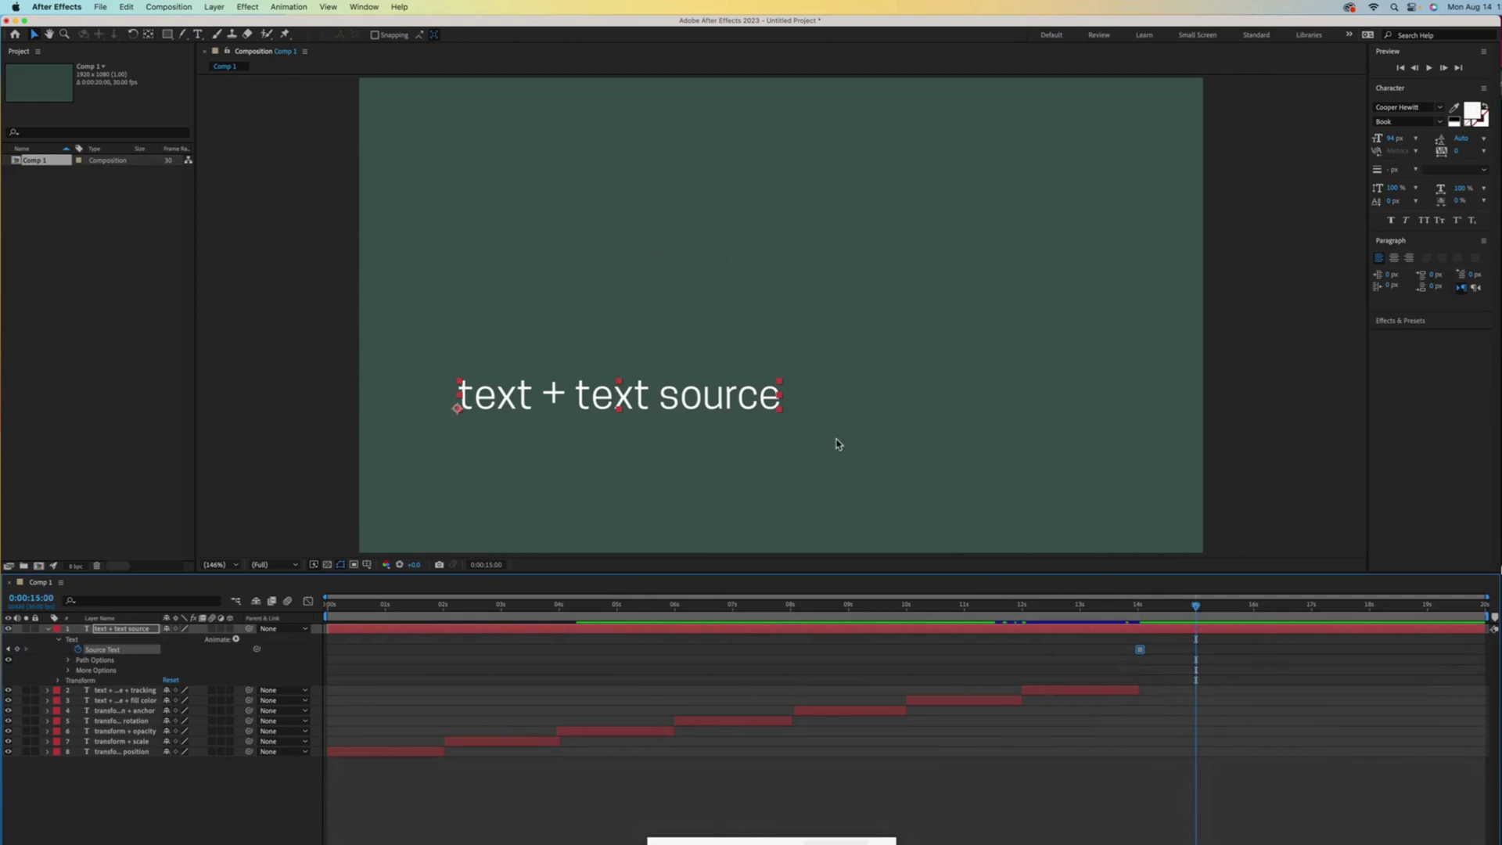
pyautogui.click(709, 399)
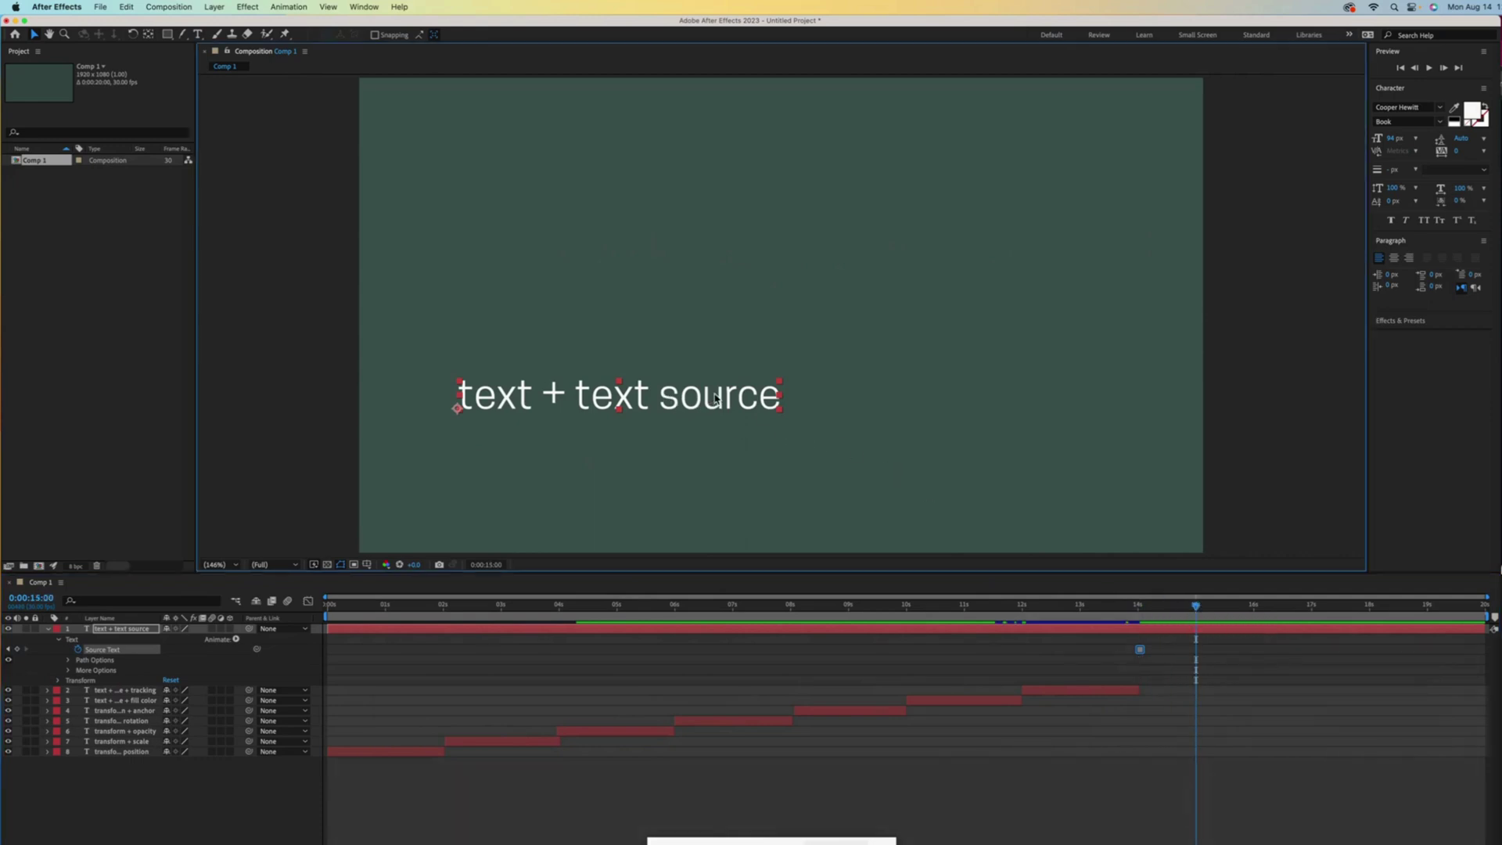
pyautogui.doubleClick(700, 395)
pyautogui.click(679, 391)
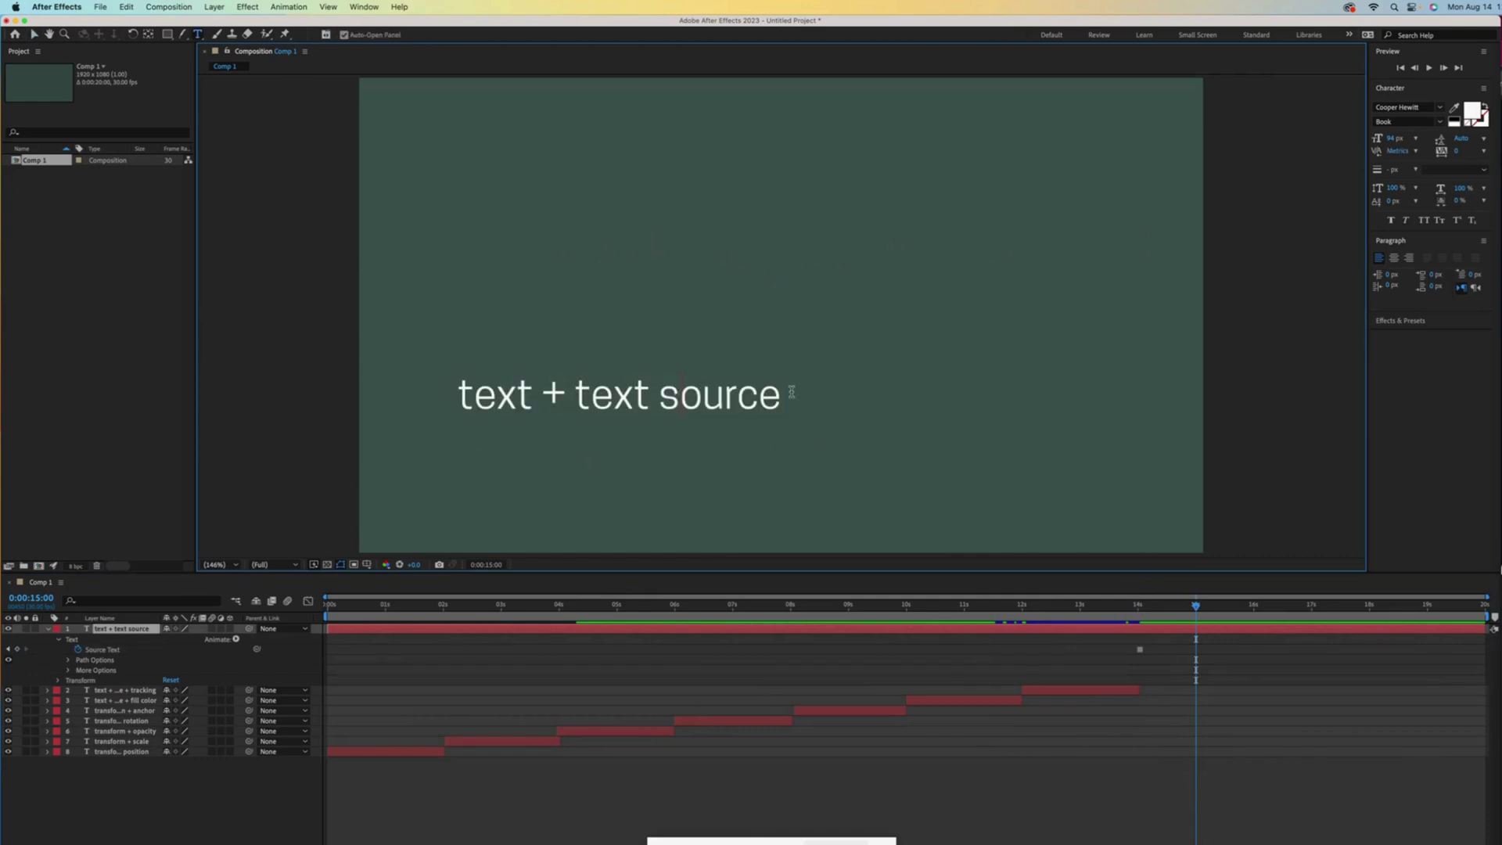
pyautogui.click(369, 7)
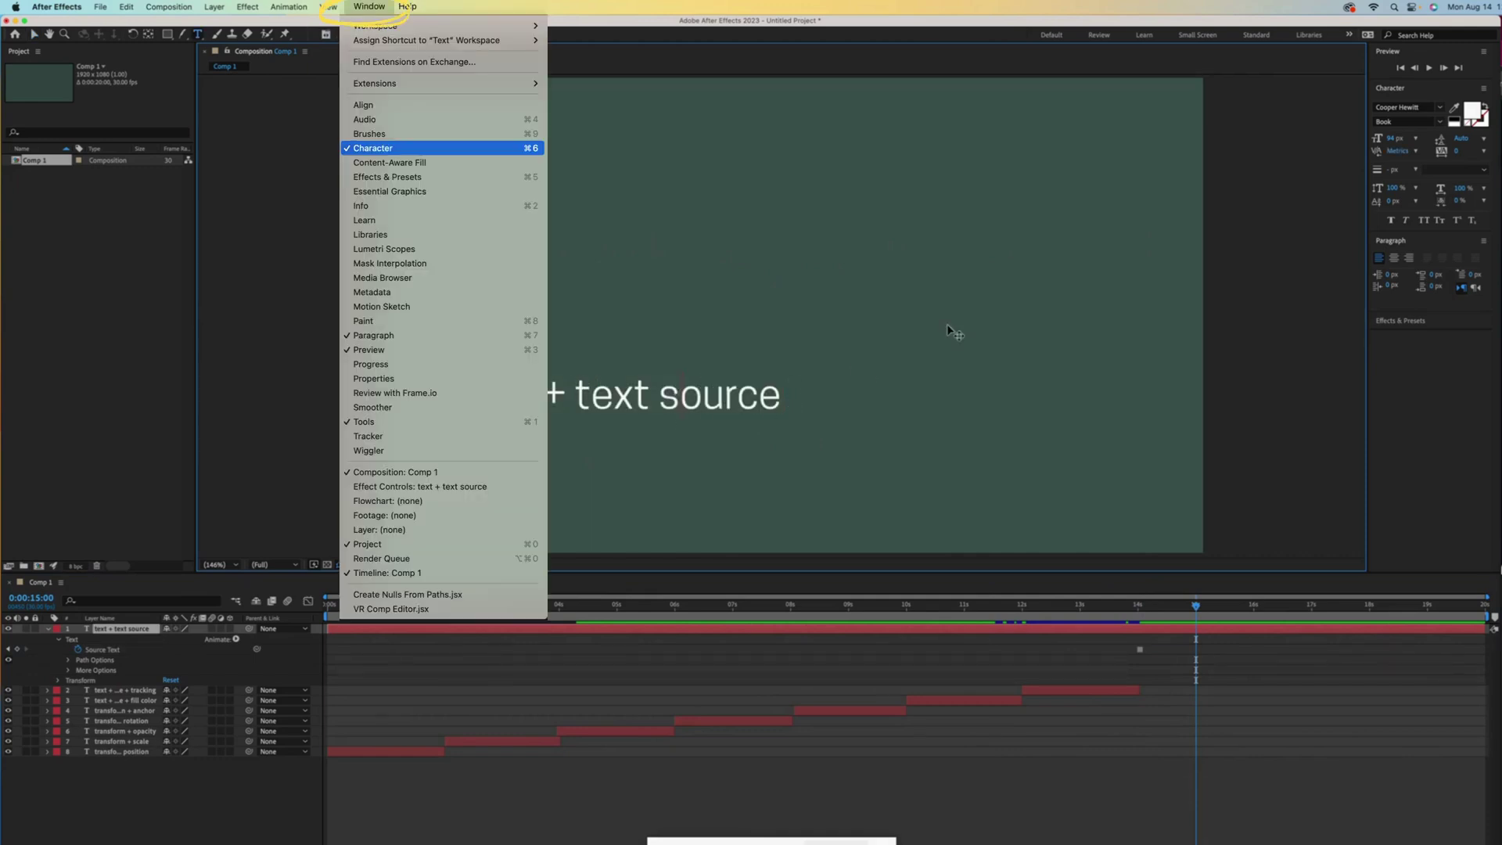
pyautogui.click(1415, 92)
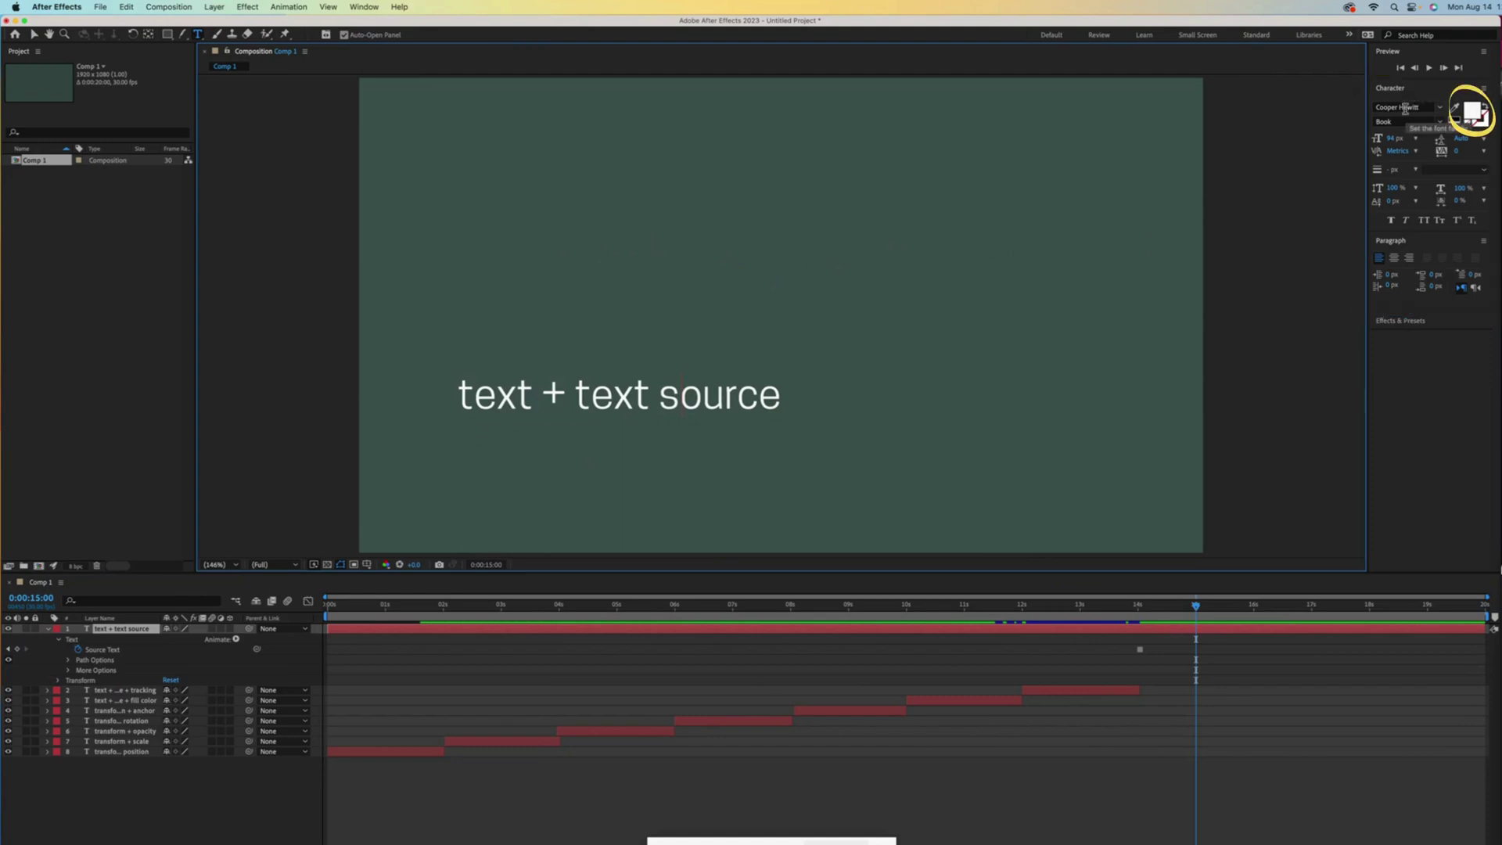
pyautogui.click(1472, 111)
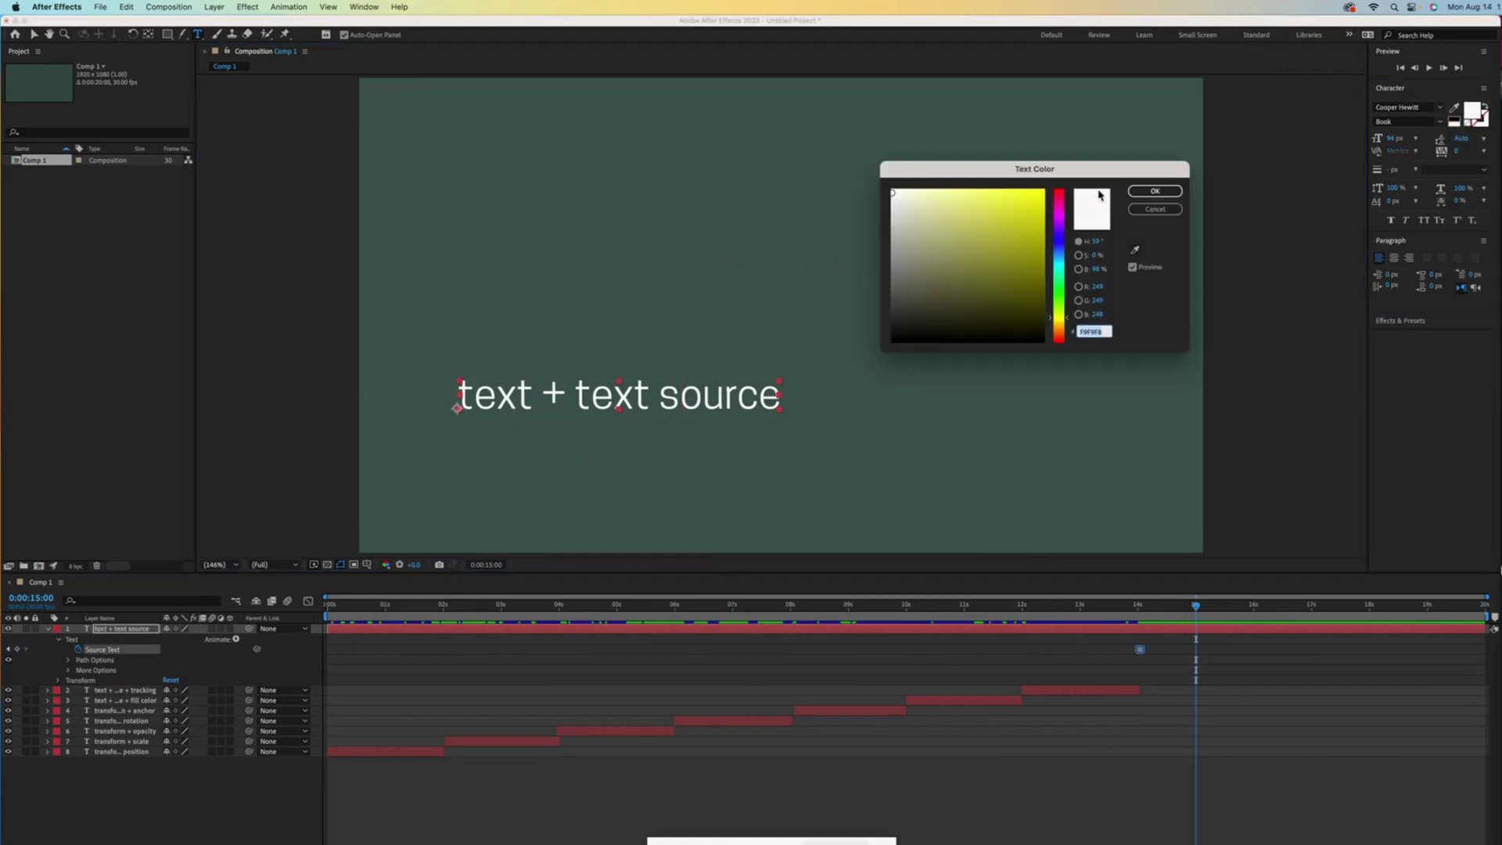
pyautogui.click(1039, 193)
pyautogui.click(1143, 192)
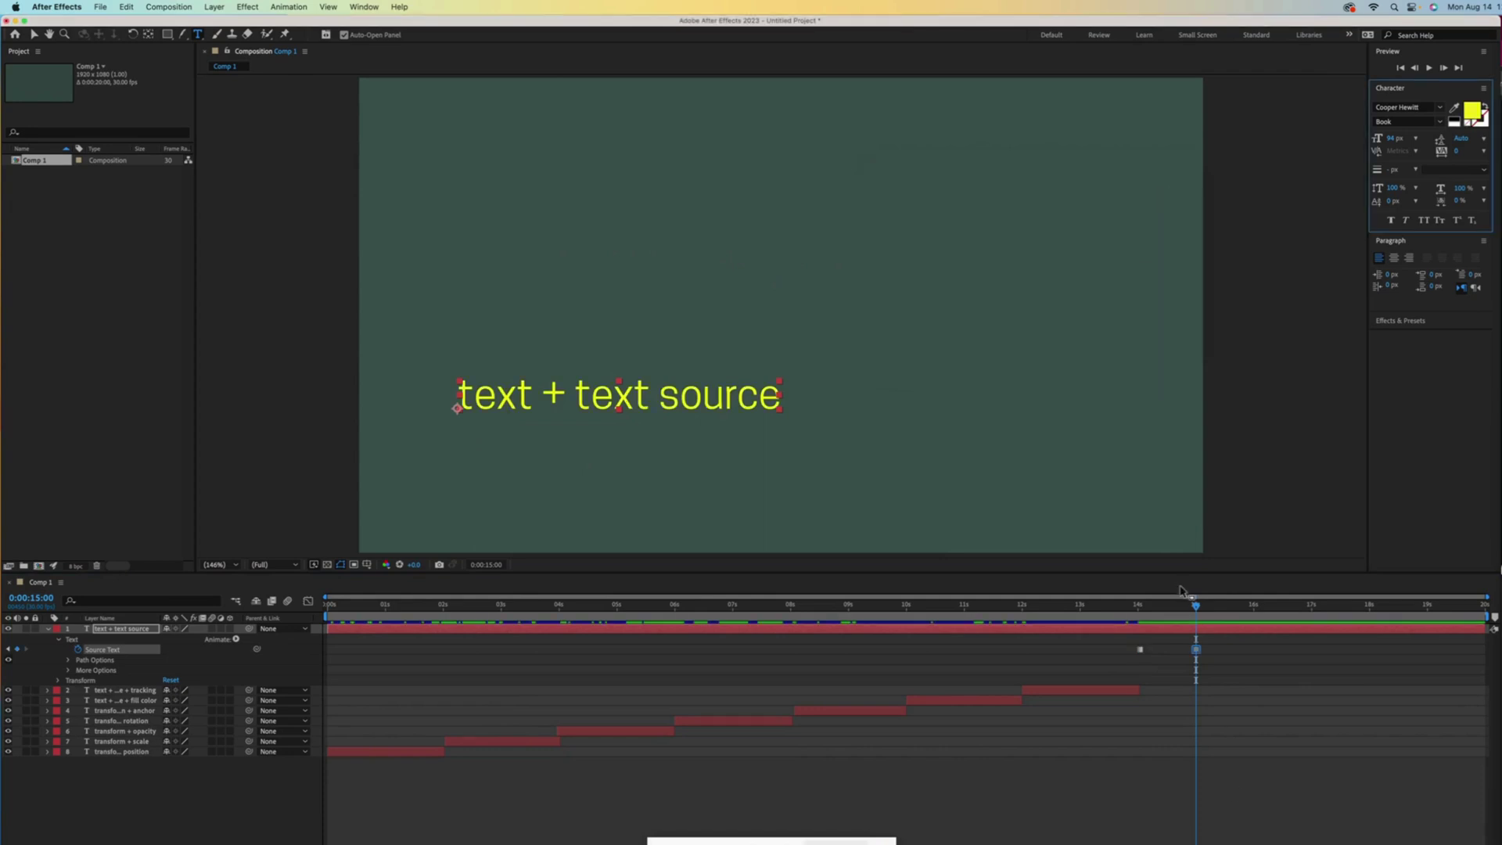
pyautogui.moveTo(1183, 597)
pyautogui.mouseDown()
pyautogui.moveTo(1141, 650)
pyautogui.moveTo(1141, 613)
pyautogui.moveTo(1197, 618)
pyautogui.mouseUp()
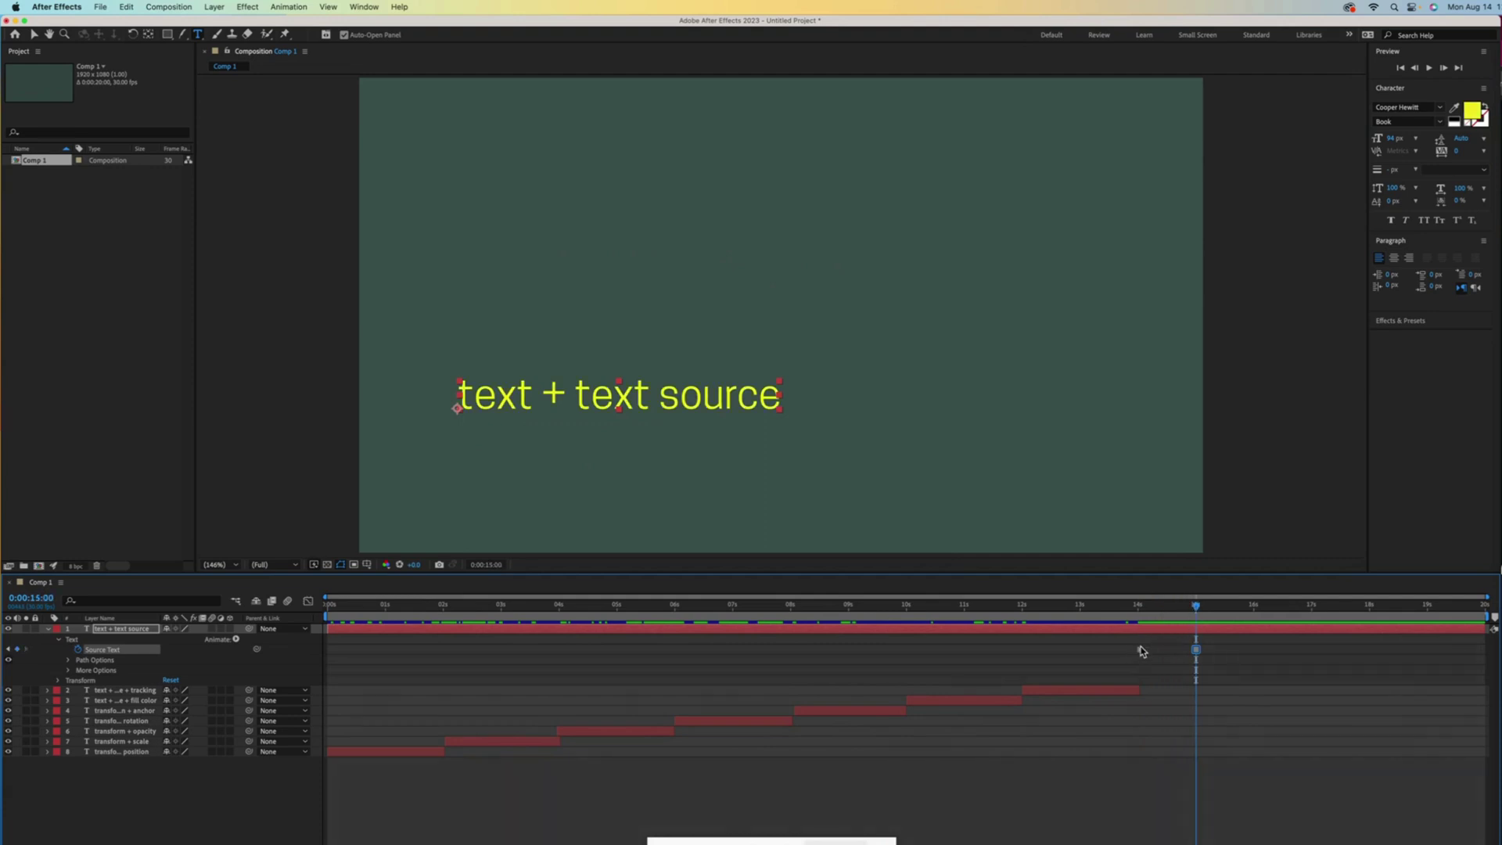
# Step: At 15:26, switch the text + text source font to Noteworthy
pyautogui.moveTo(1196, 610); pyautogui.dragTo(1246, 614)
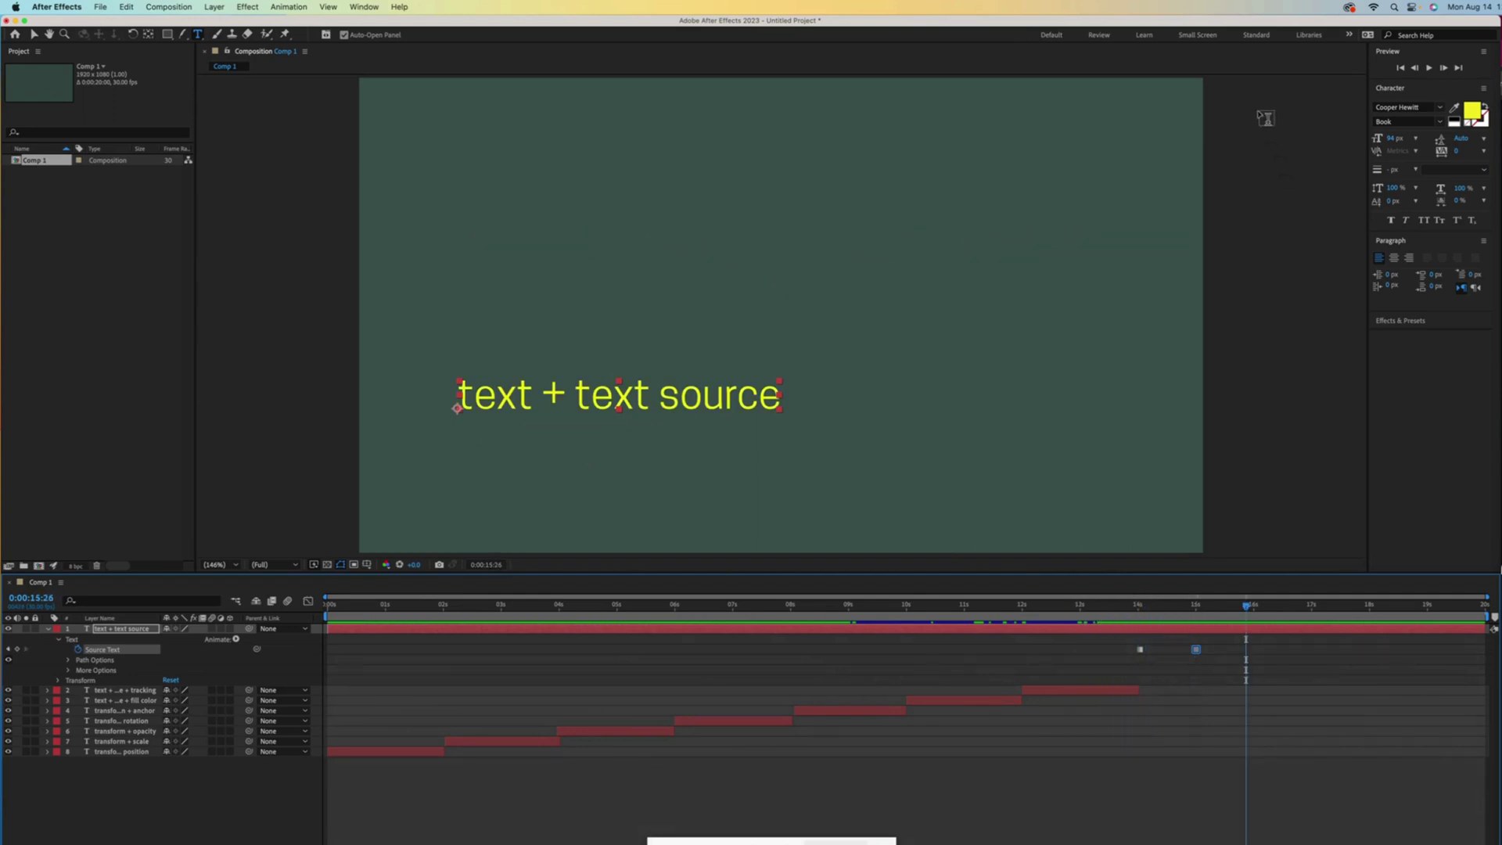
pyautogui.click(1439, 109)
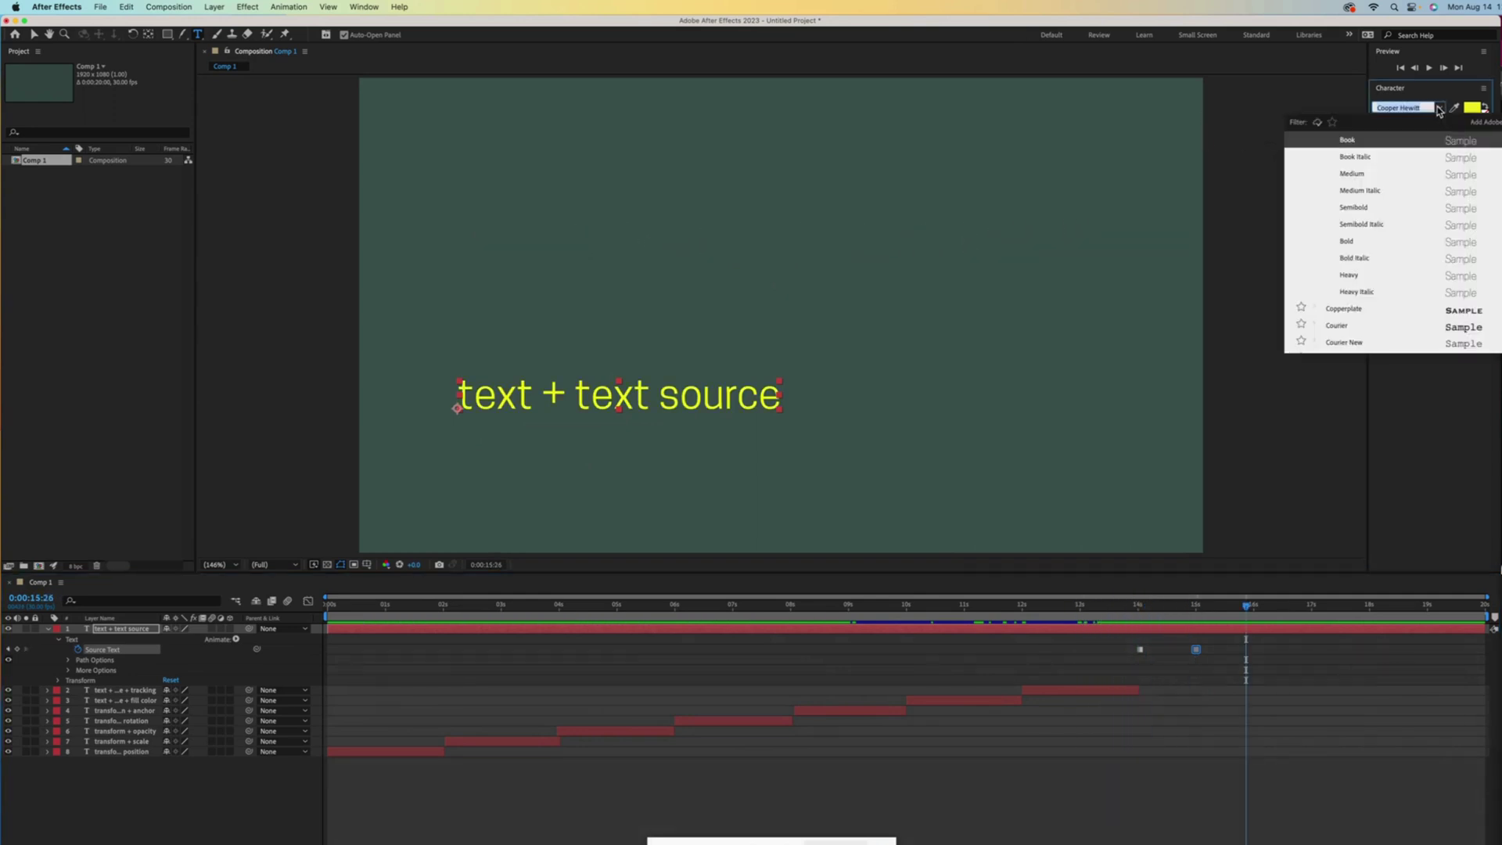
pyautogui.scroll(15, 1399, 202)
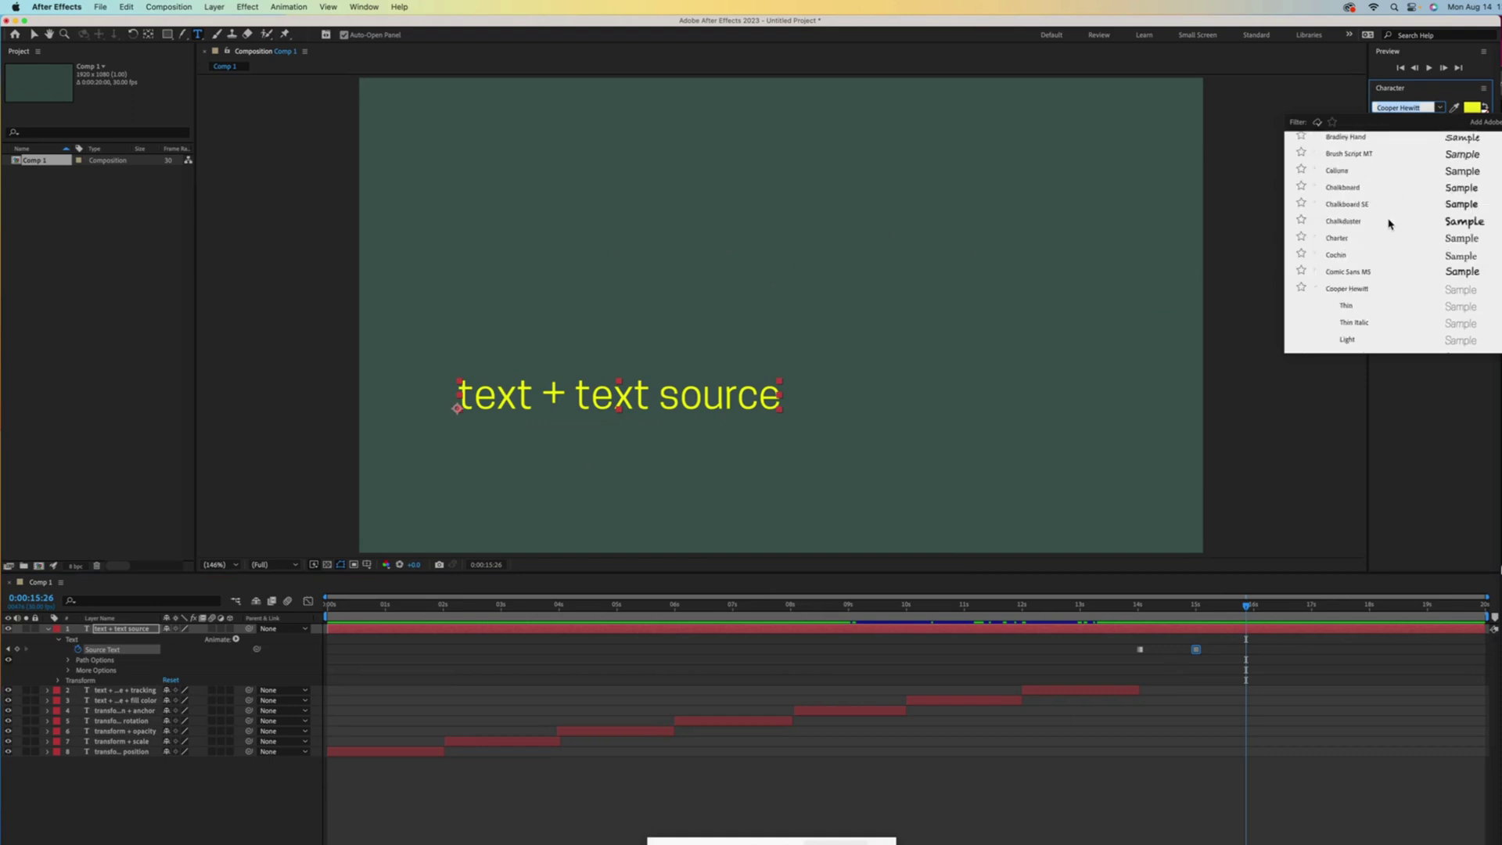
pyautogui.scroll(8, 1394, 229)
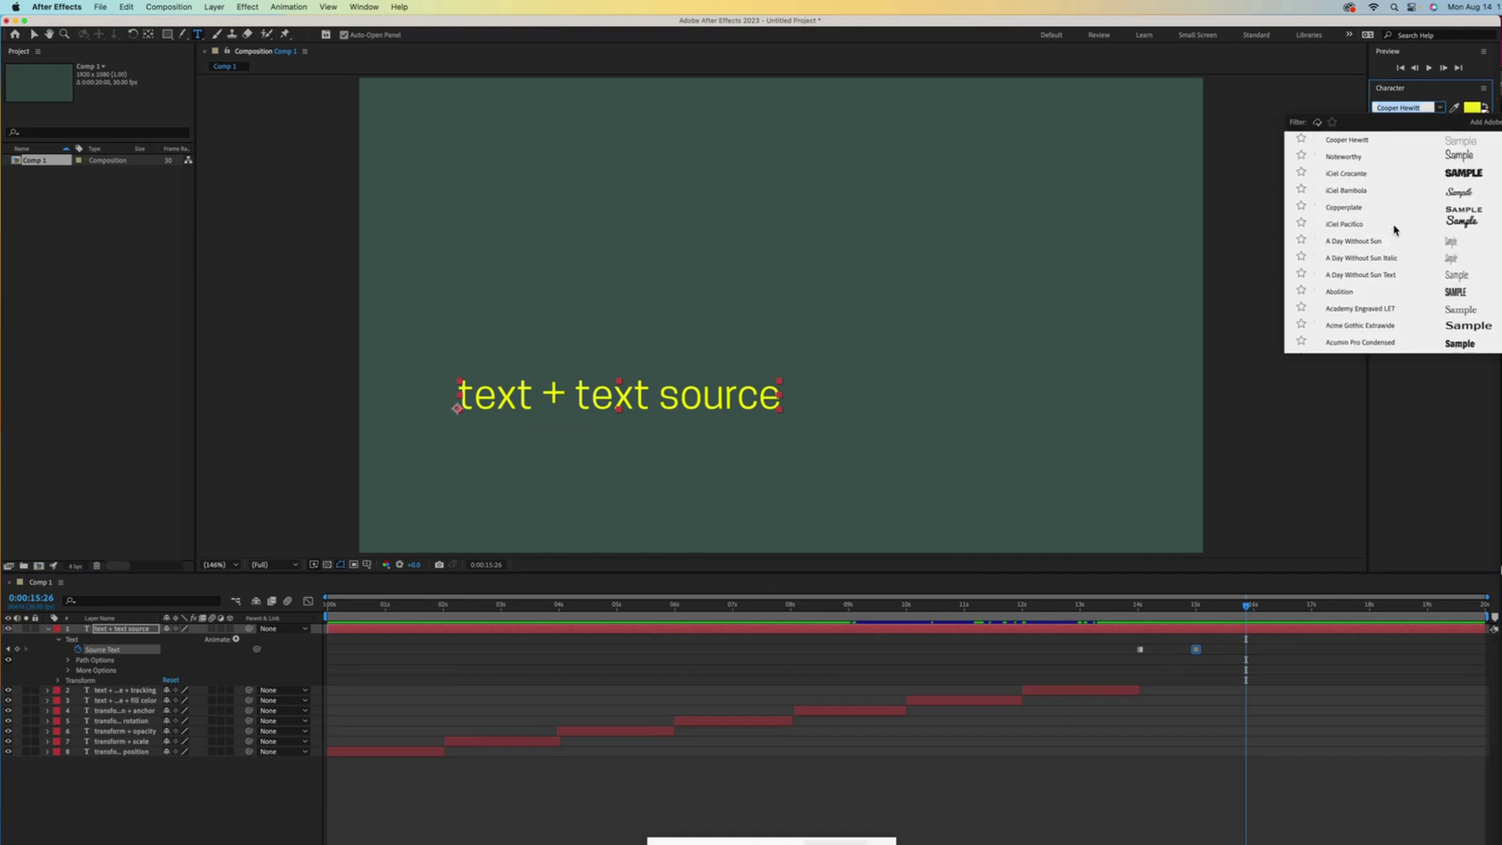
pyautogui.click(1346, 156)
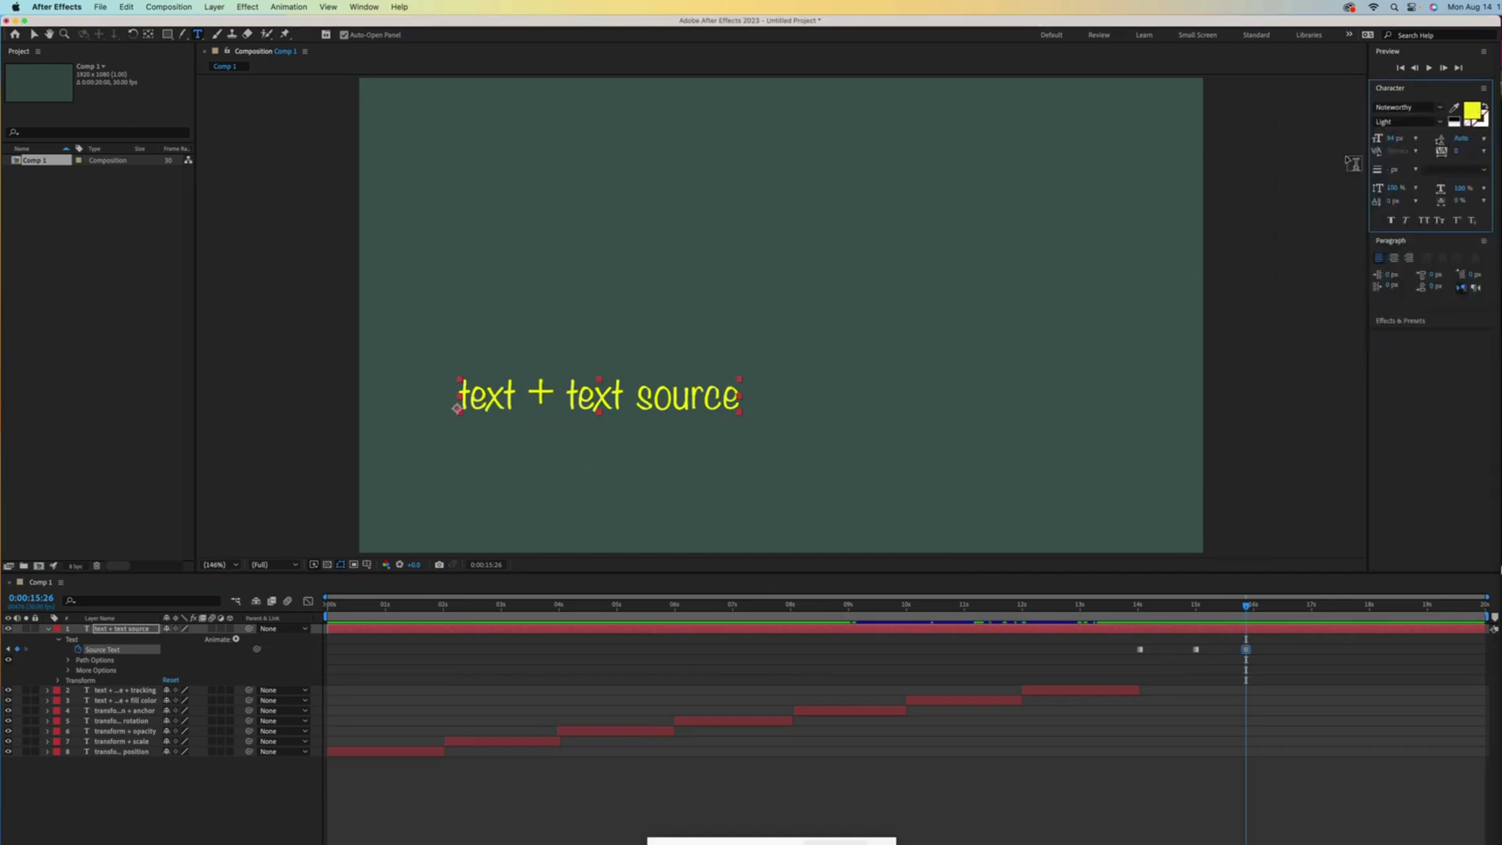
# Step: Preview the Source Text changes from just before 14 seconds
pyautogui.moveTo(1247, 610); pyautogui.dragTo(1129, 609)
pyautogui.press('h')
pyautogui.press('space')
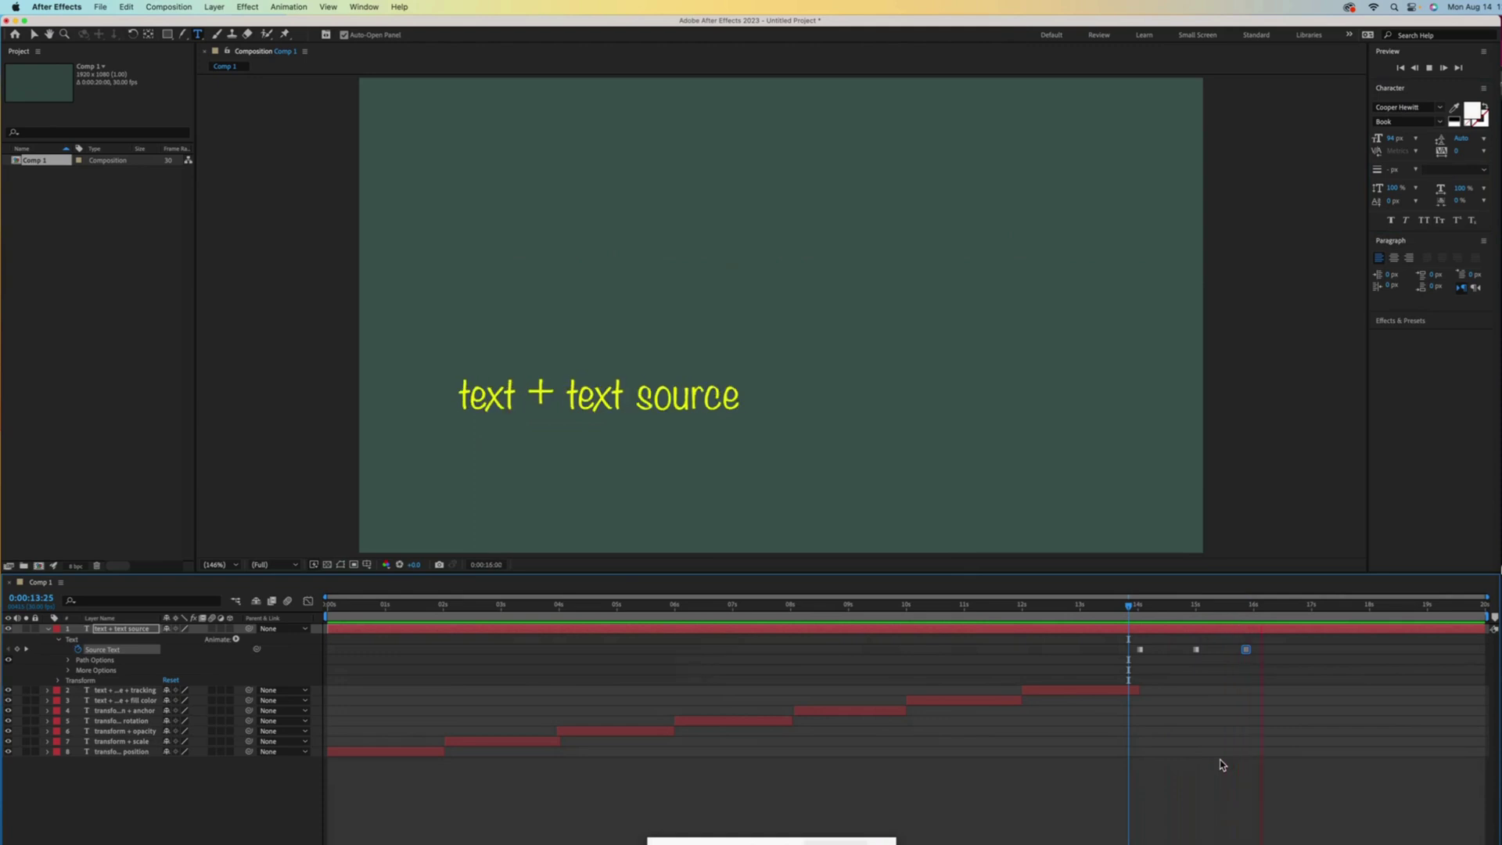
pyautogui.click(1341, 628)
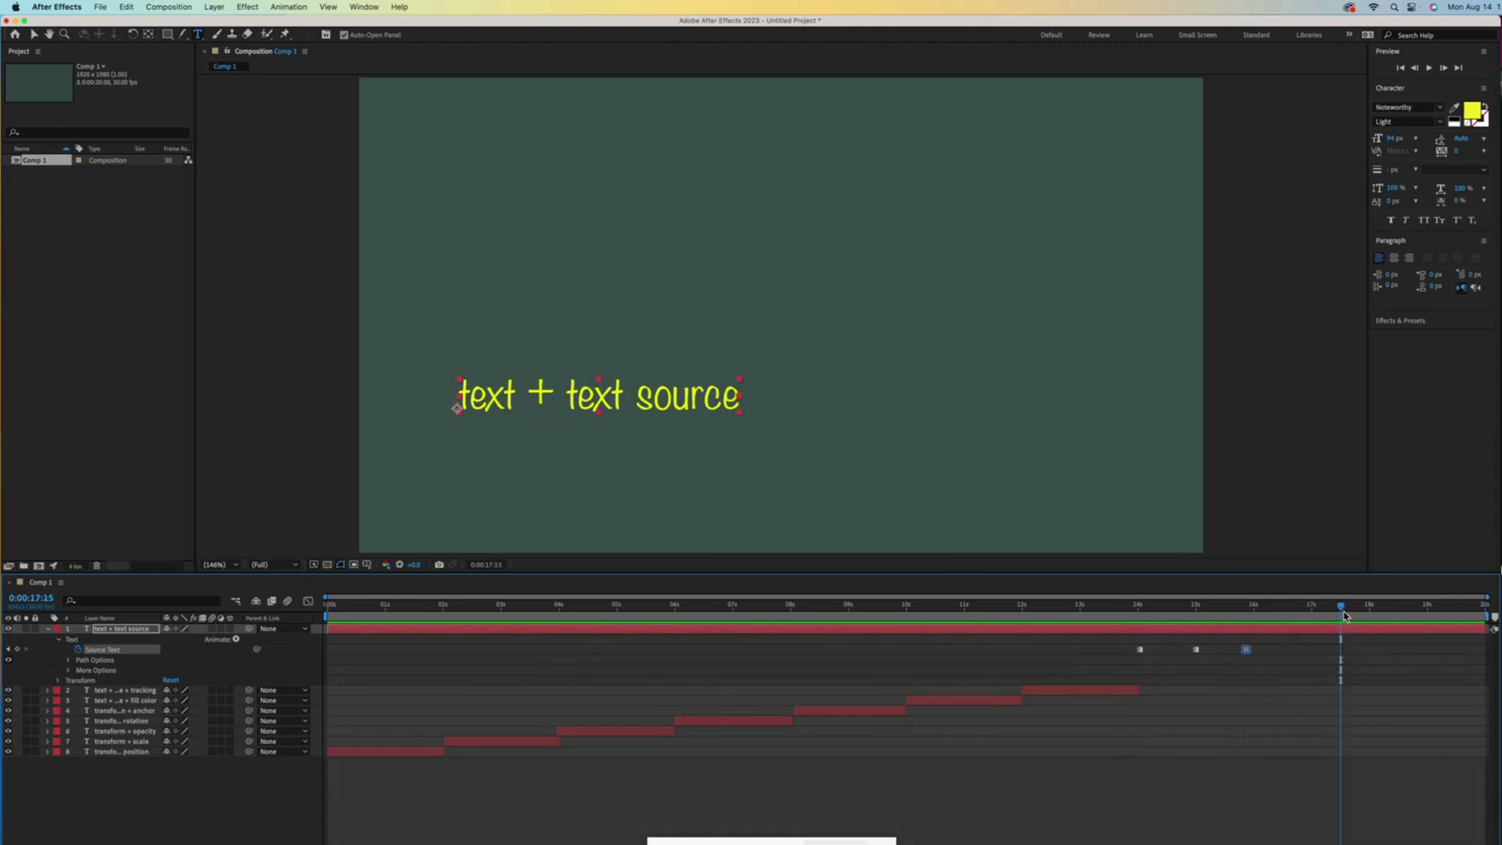
pyautogui.moveTo(1344, 616); pyautogui.dragTo(1295, 651)
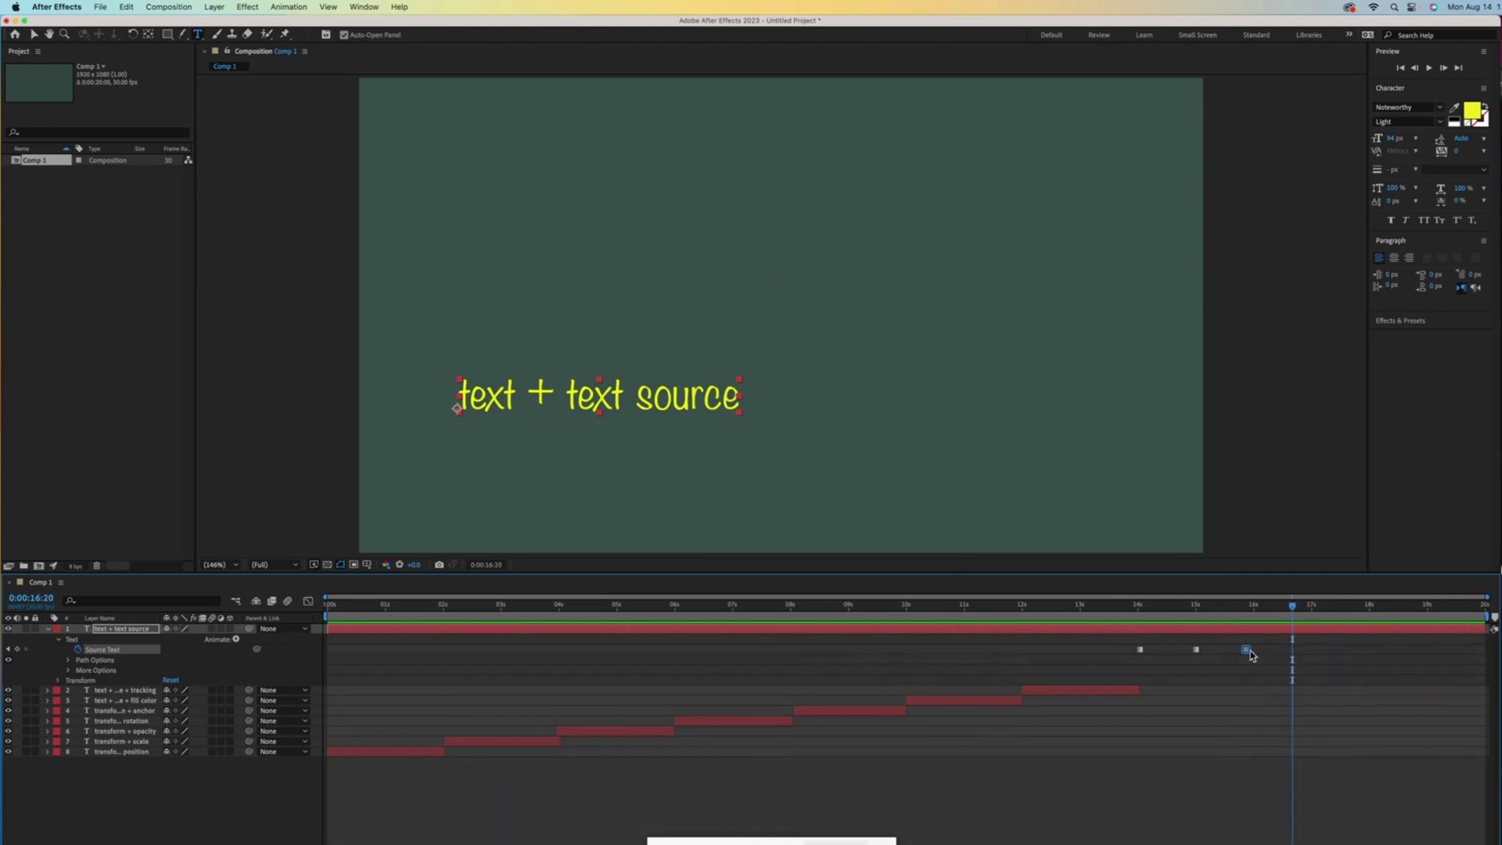
# Step: Set the text to All Caps at 16:20, preview it, and start the layer near 14 s
pyautogui.click(1422, 222)
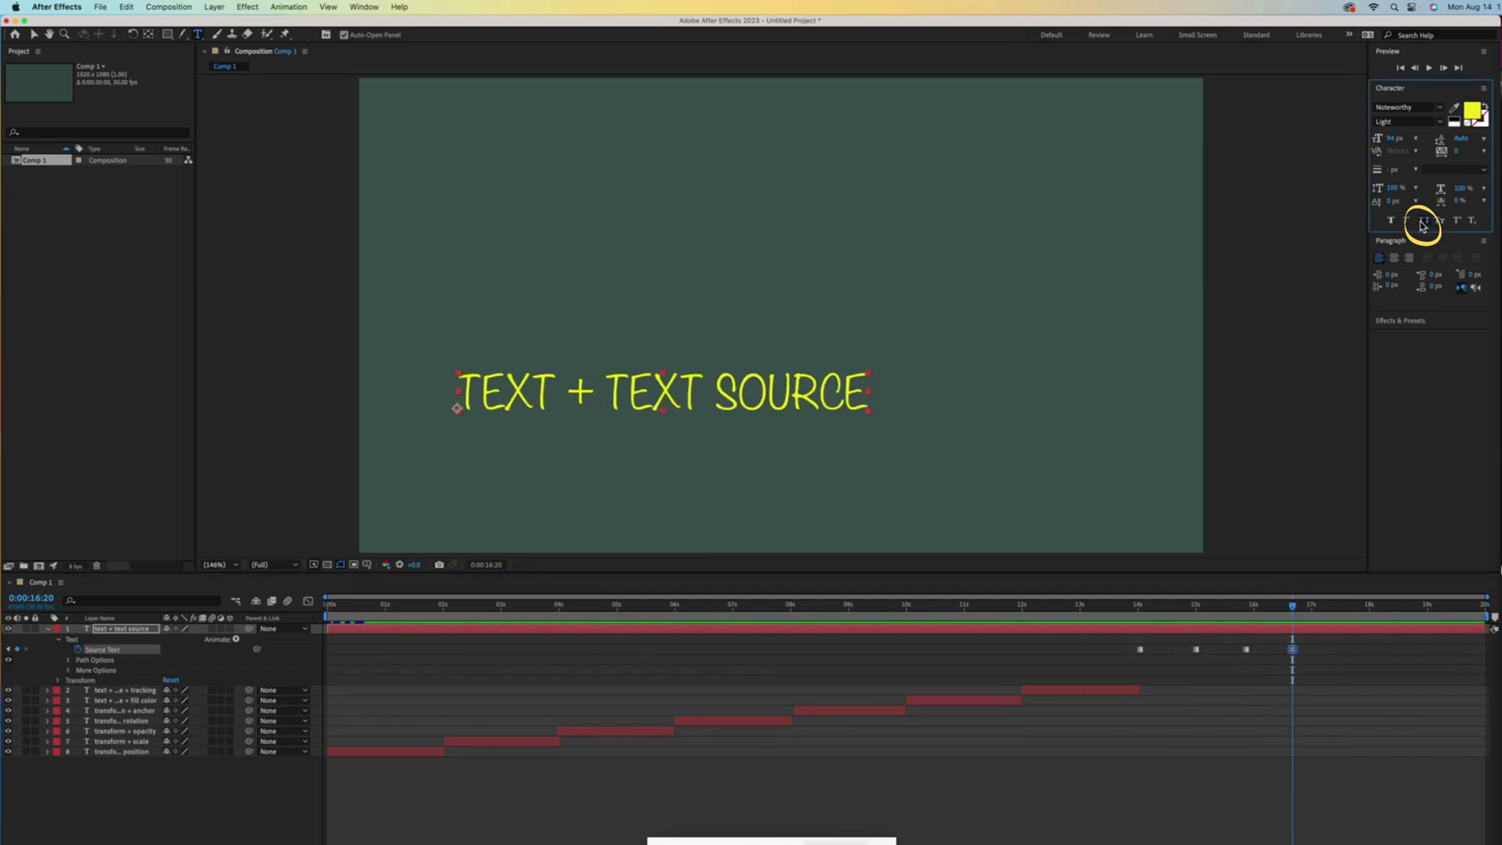
pyautogui.moveTo(1288, 617); pyautogui.dragTo(1131, 617)
pyautogui.press('space')
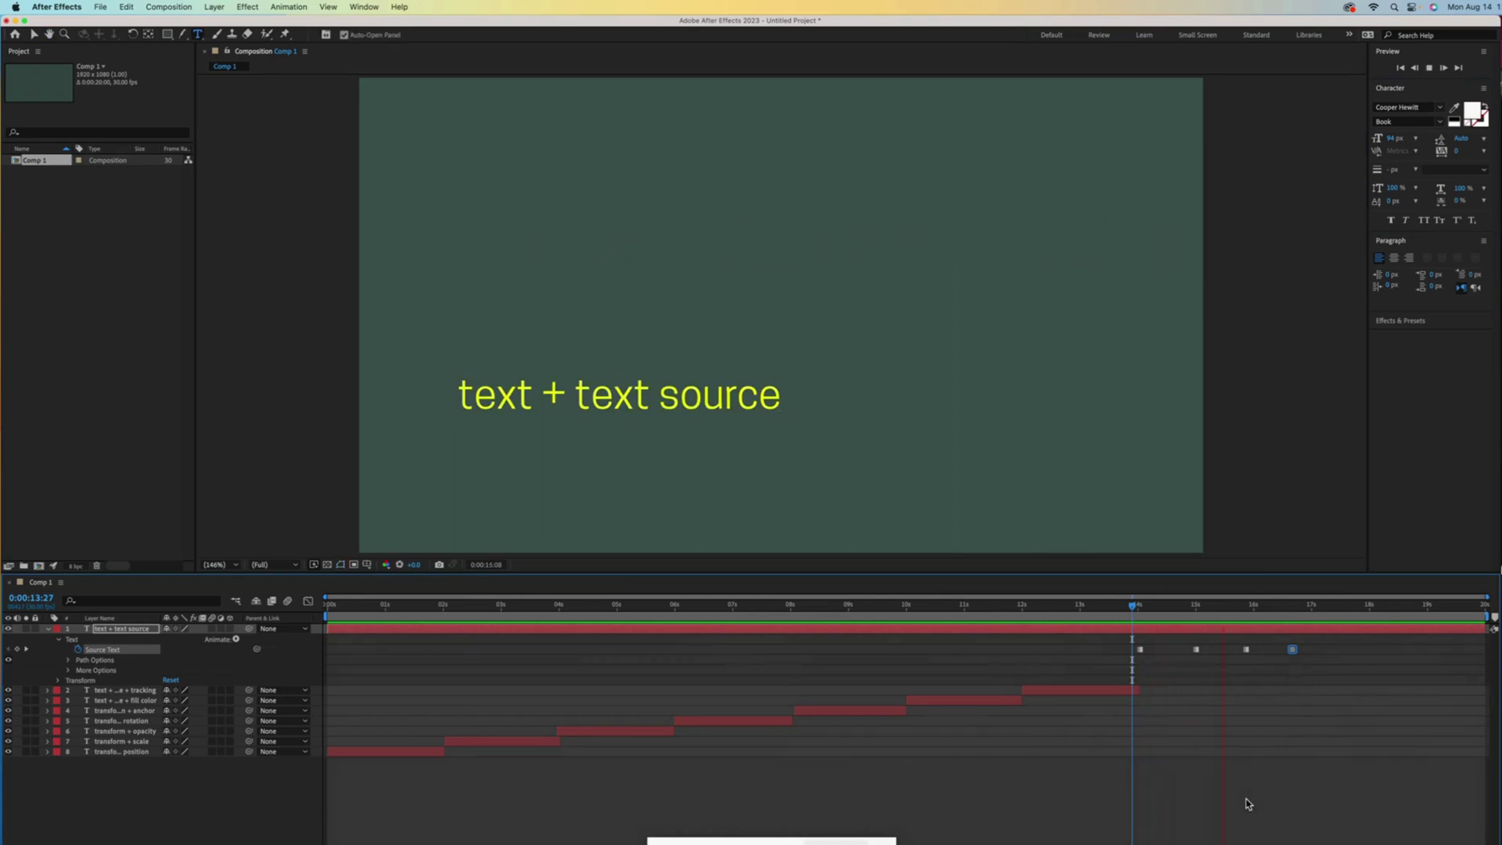
pyautogui.press('space')
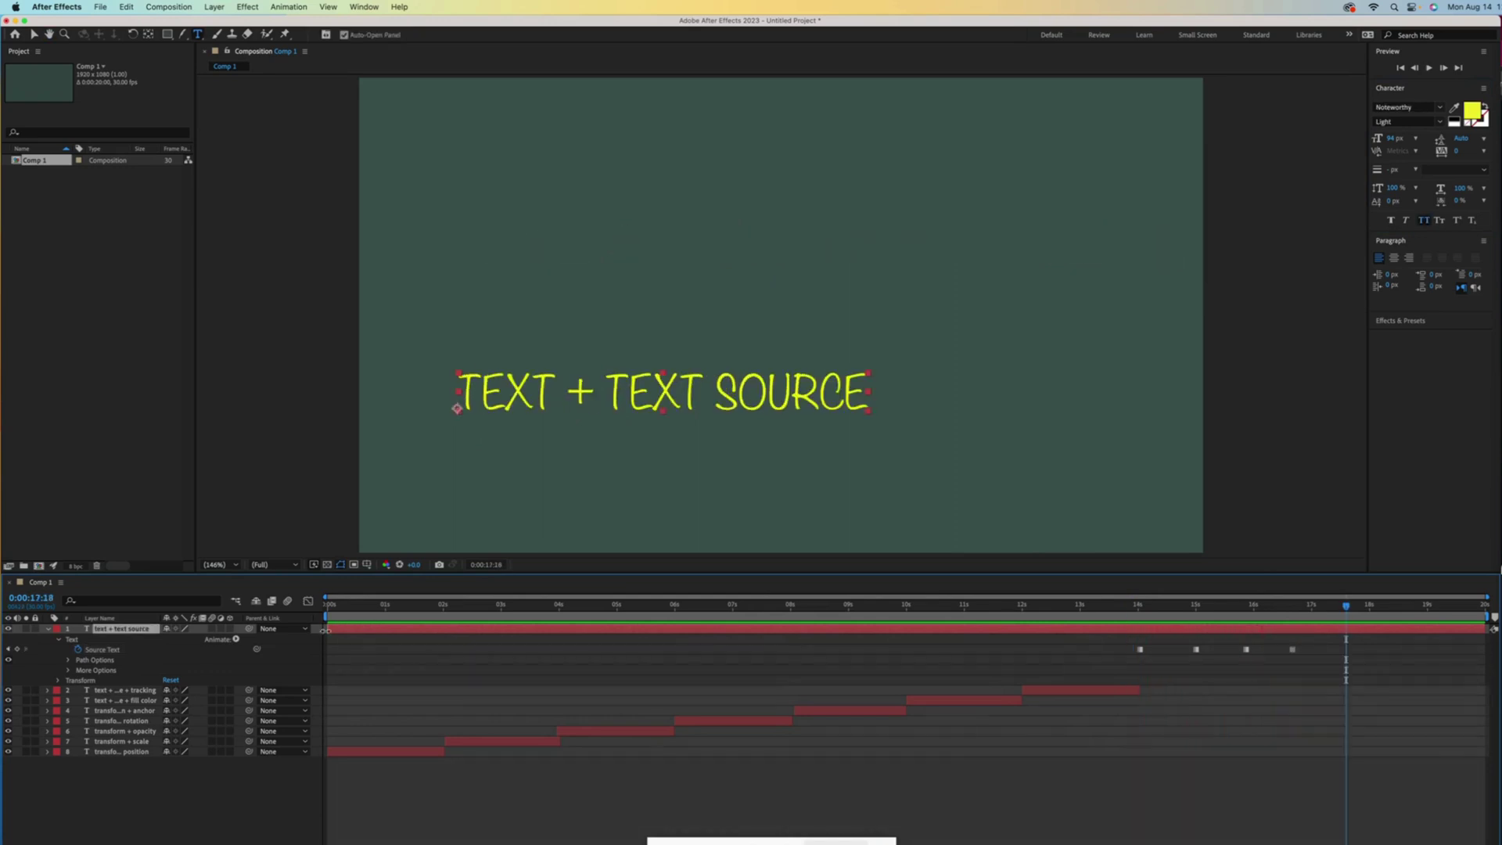
pyautogui.moveTo(327, 629); pyautogui.dragTo(1127, 653)
# Step: Trim the text + text source layer to end at about 16:20 and collapse it
pyautogui.moveTo(1485, 629); pyautogui.dragTo(1286, 640)
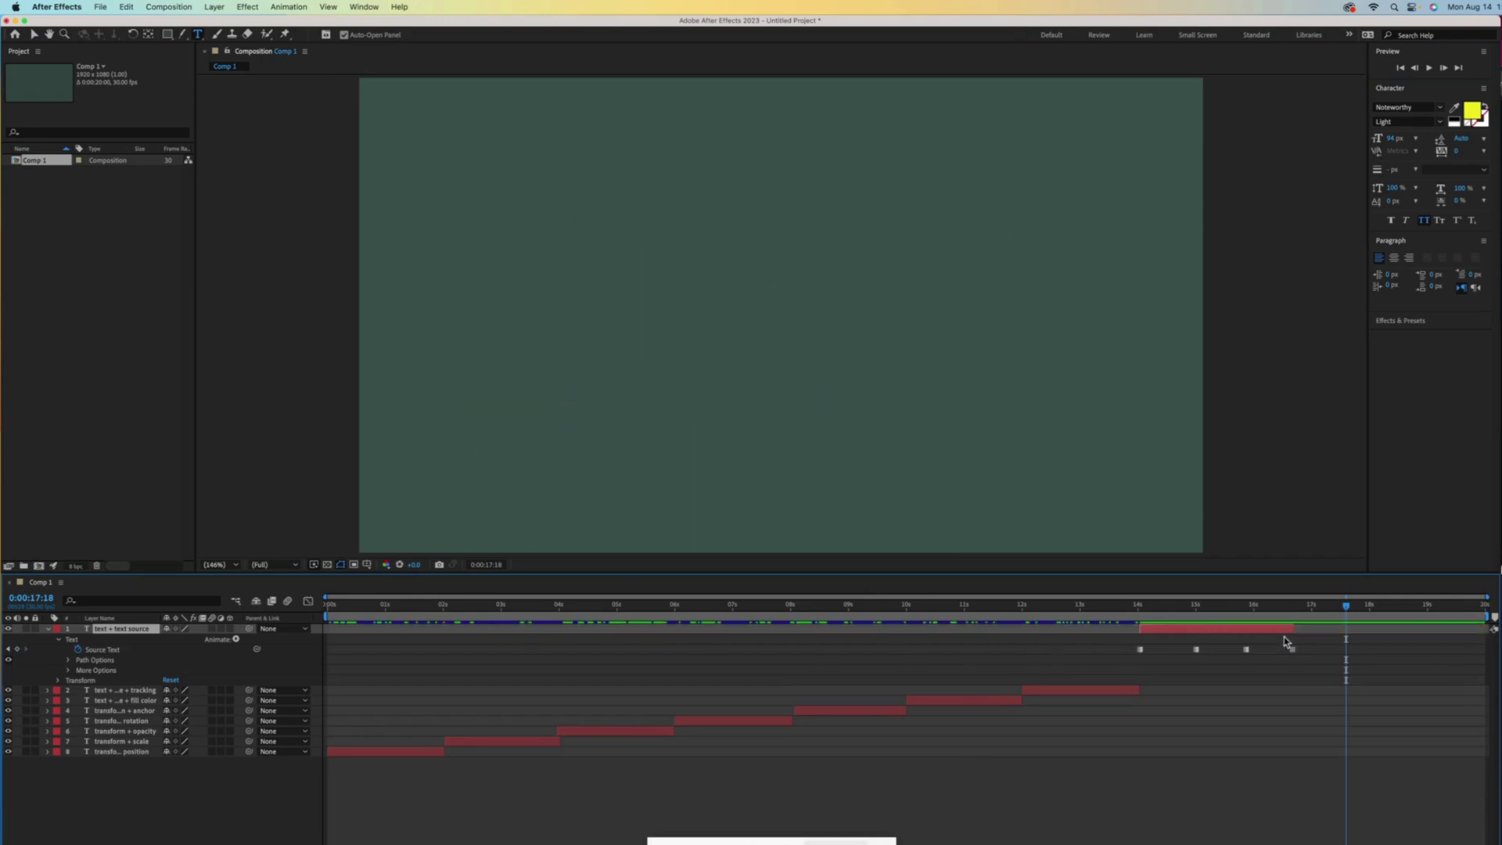
pyautogui.click(48, 630)
pyautogui.click(510, 790)
# Step: Play Comp 1 from 0:00 to review all eight text titles
pyautogui.moveTo(1348, 609); pyautogui.dragTo(260, 661)
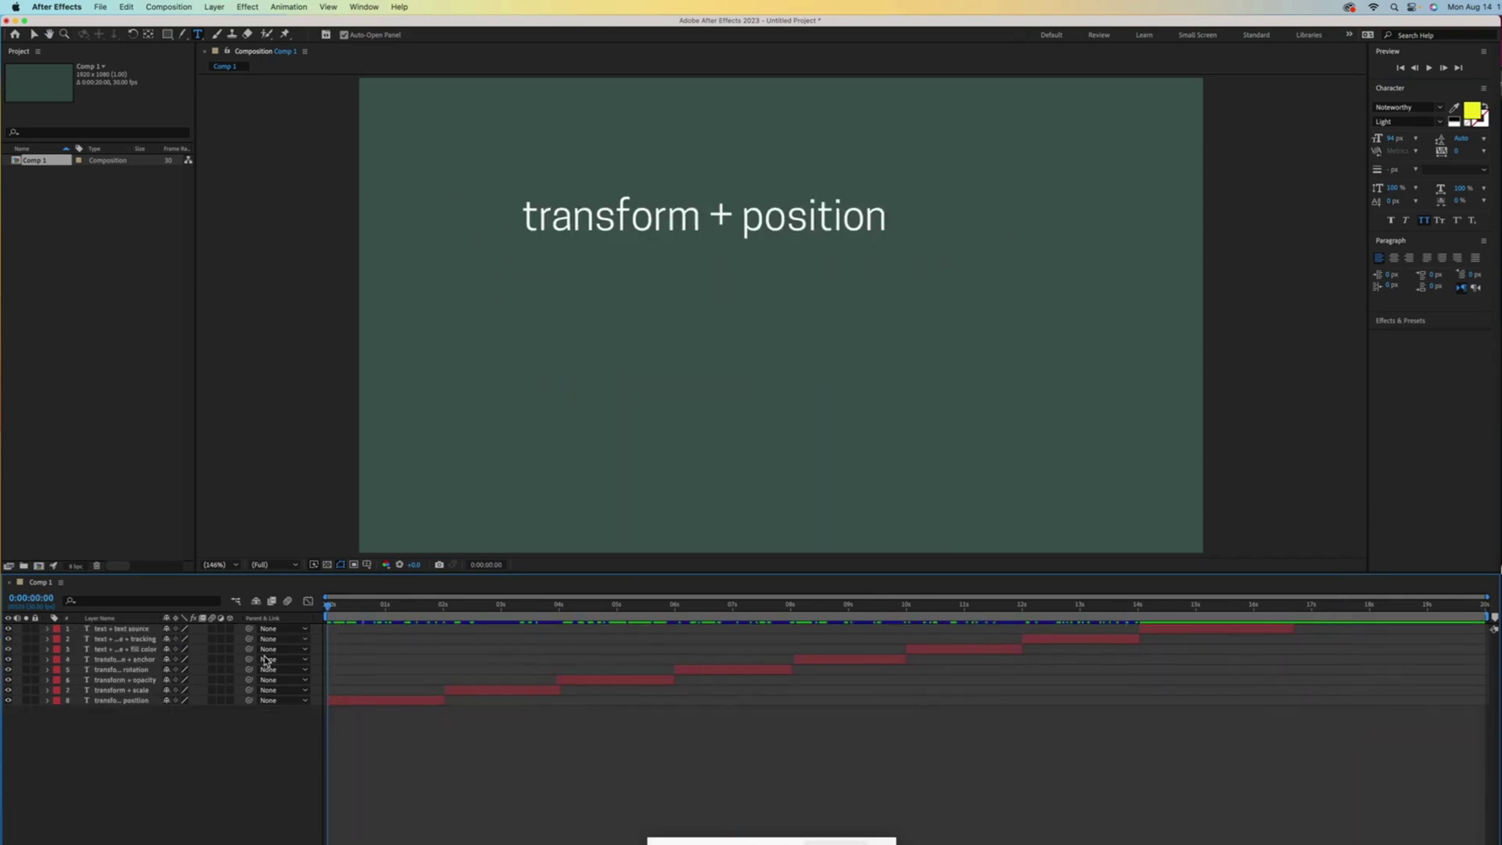
pyautogui.press('space')
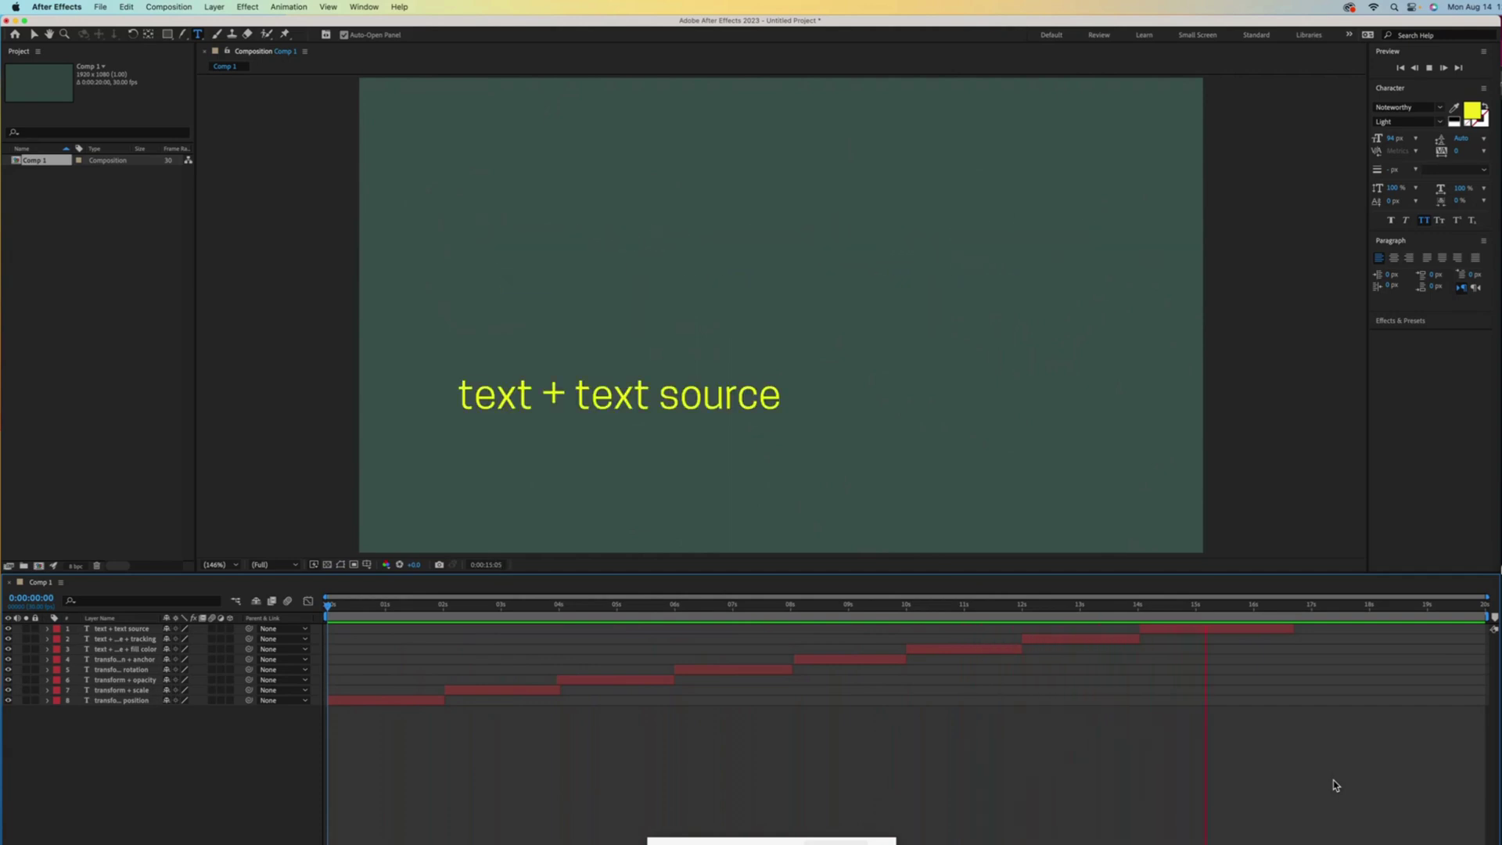
pyautogui.press('space')
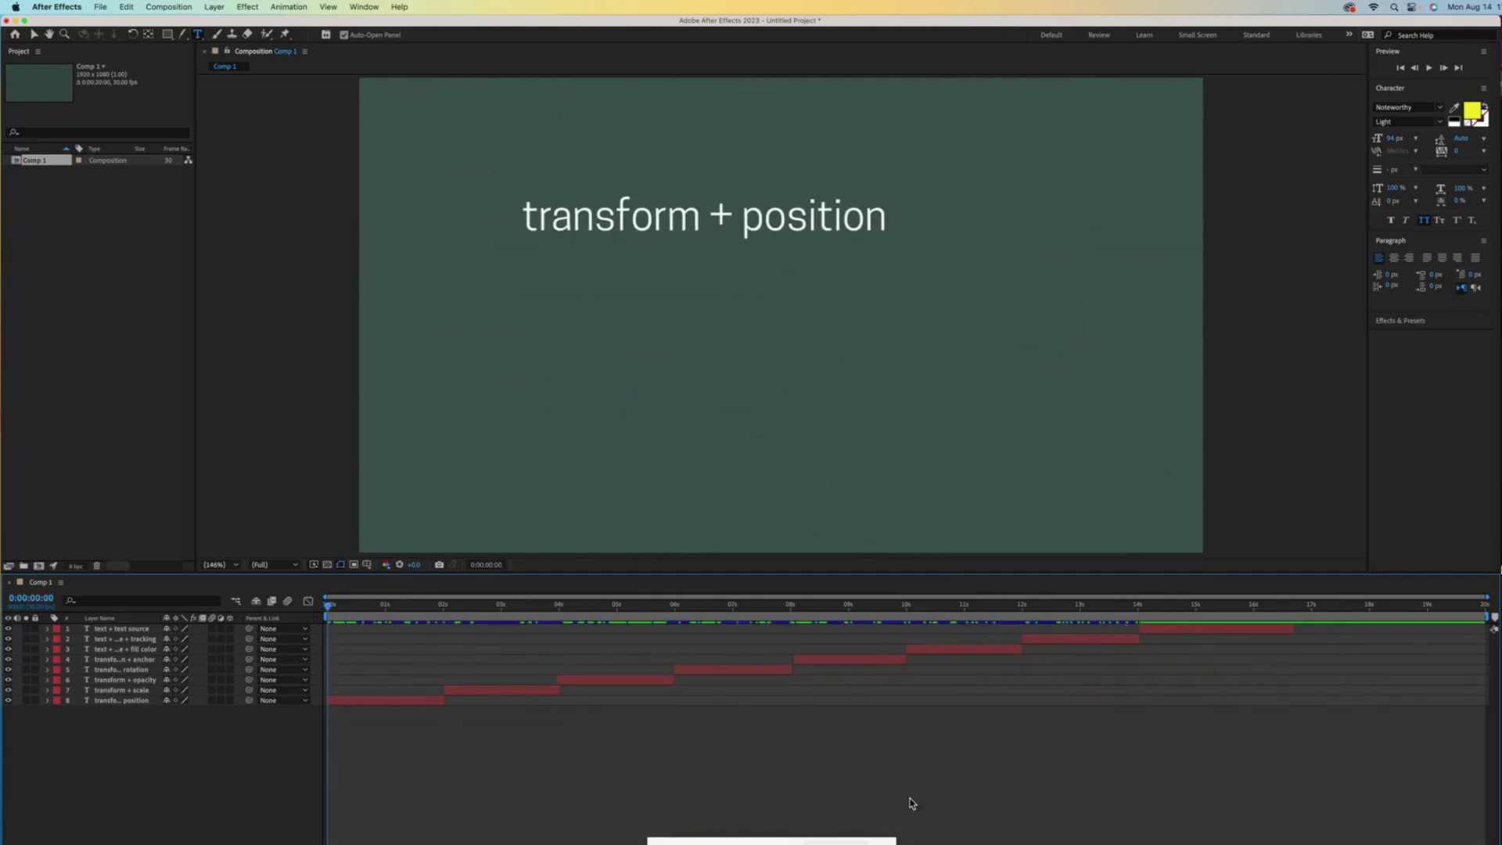
pyautogui.press('space')
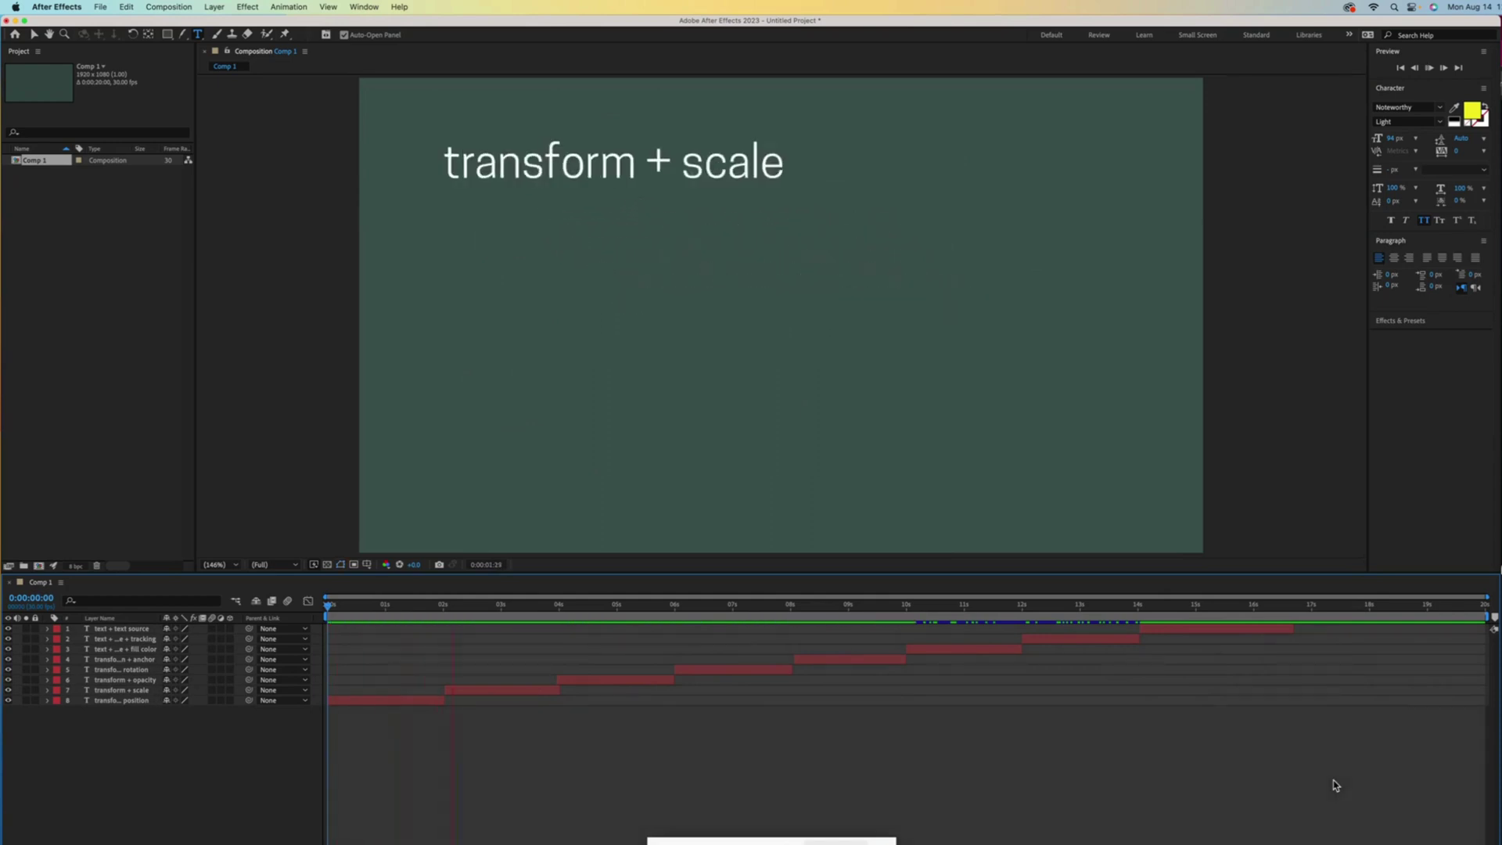